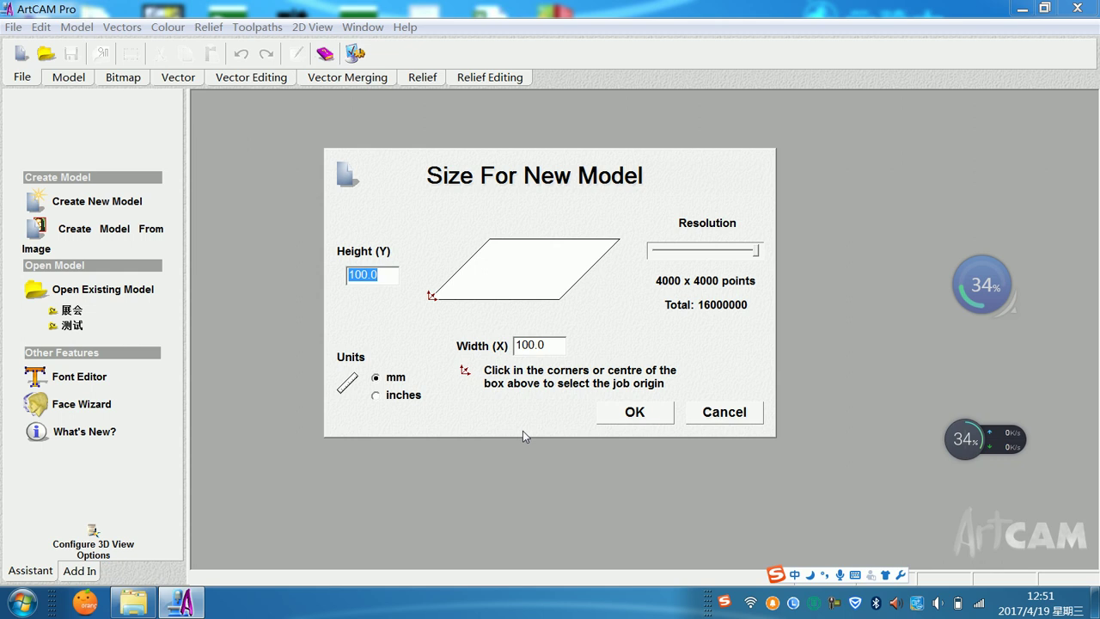
Step: Create a new model 1000 mm high and 200 mm wide
{"action": "type", "text": "11"}
{"action": "key", "text": "BackSpace"}
{"action": "type", "text": "000"}
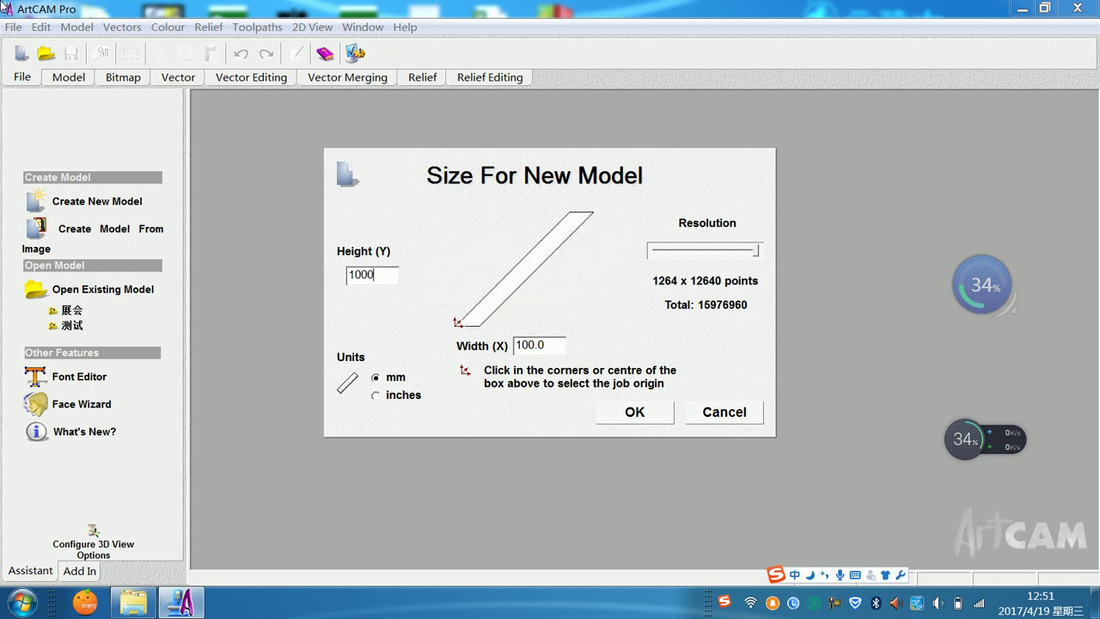
{"action": "left_click_drag", "start_coordinate": [552, 341], "coordinate": [417, 343]}
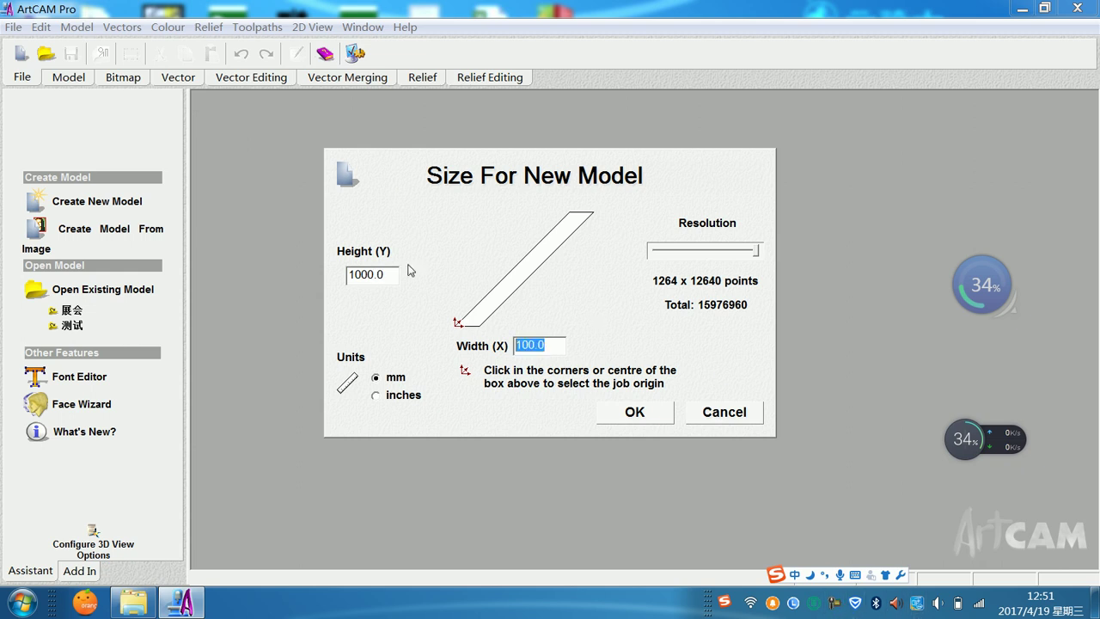
{"action": "type", "text": "200"}
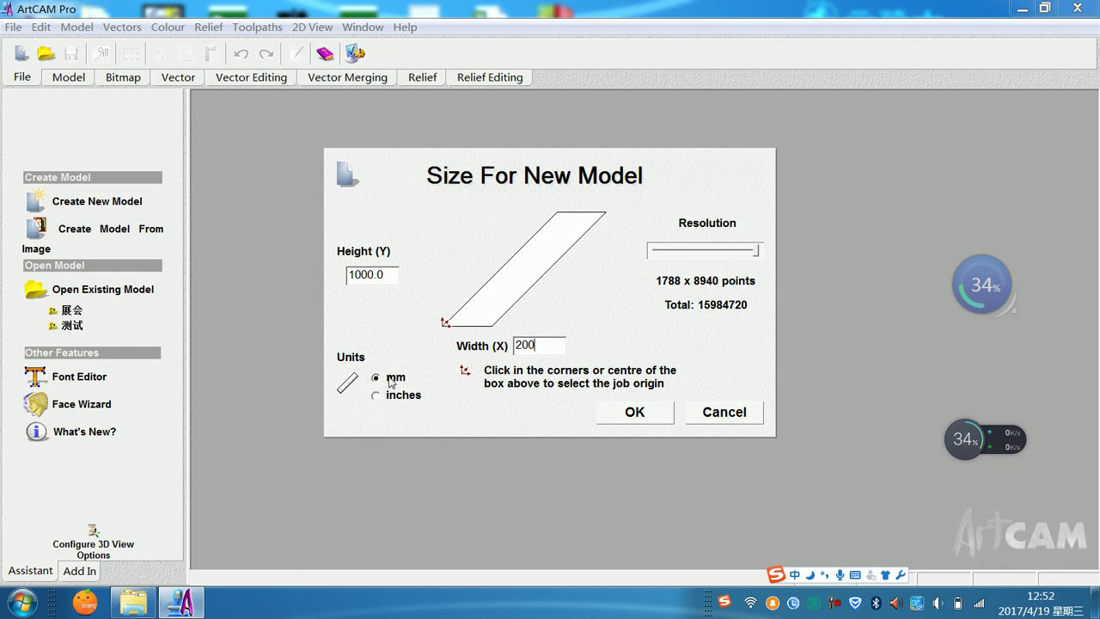
{"action": "left_click", "coordinate": [634, 413]}
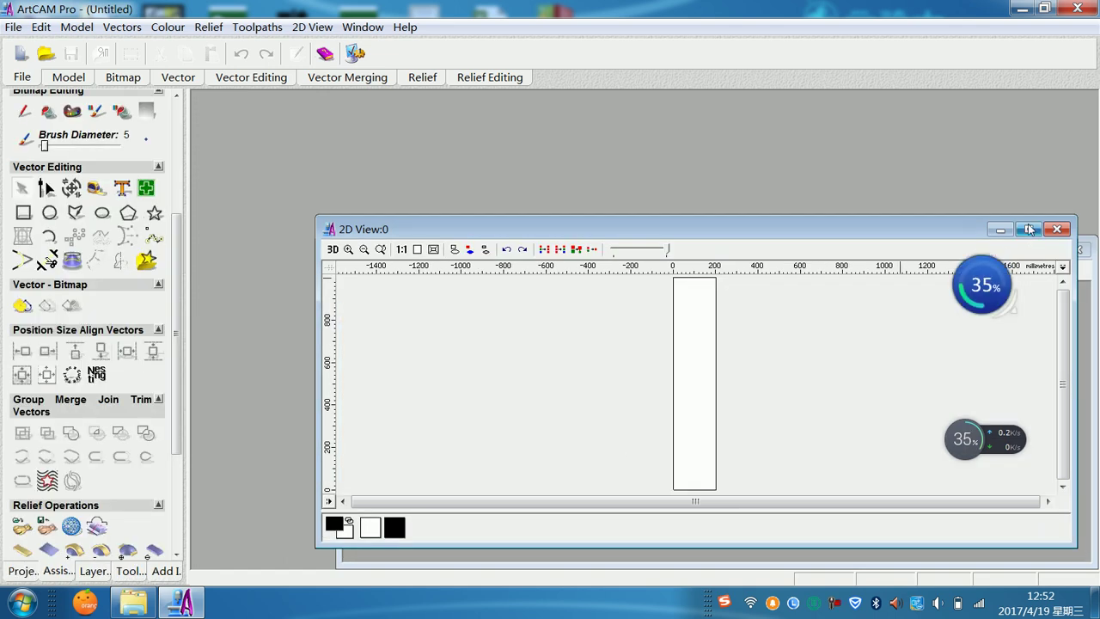
Step: Maximize the 2D view window of the new model
{"action": "left_click", "coordinate": [1036, 229]}
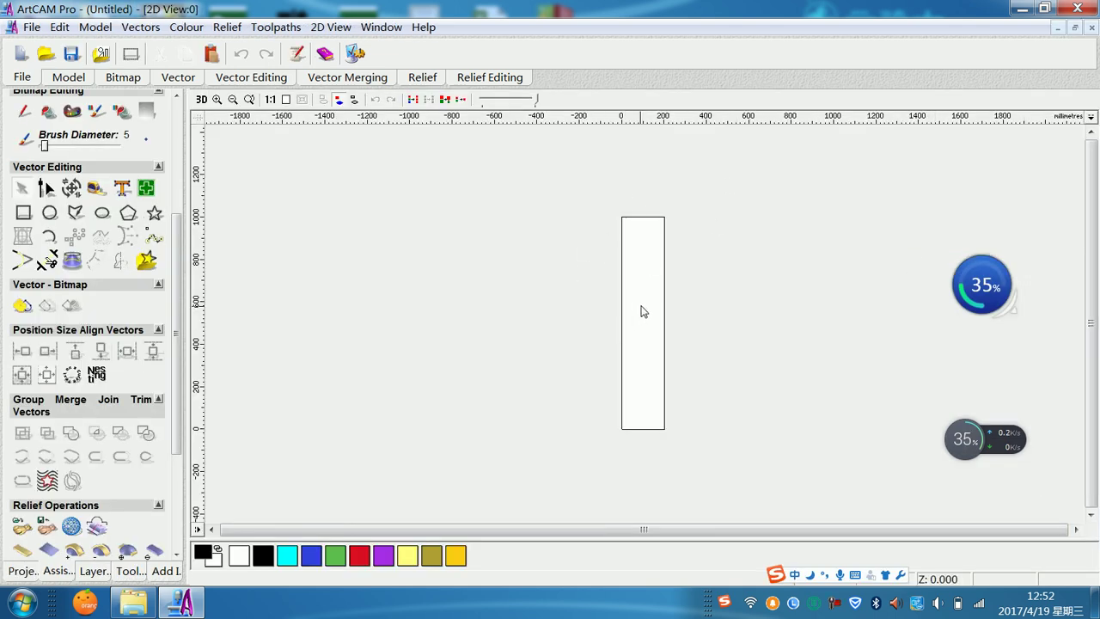
{"action": "scroll", "coordinate": [639, 313], "scroll_direction": "up", "scroll_amount": 1}
{"action": "scroll", "coordinate": [647, 310], "scroll_direction": "down", "scroll_amount": 1}
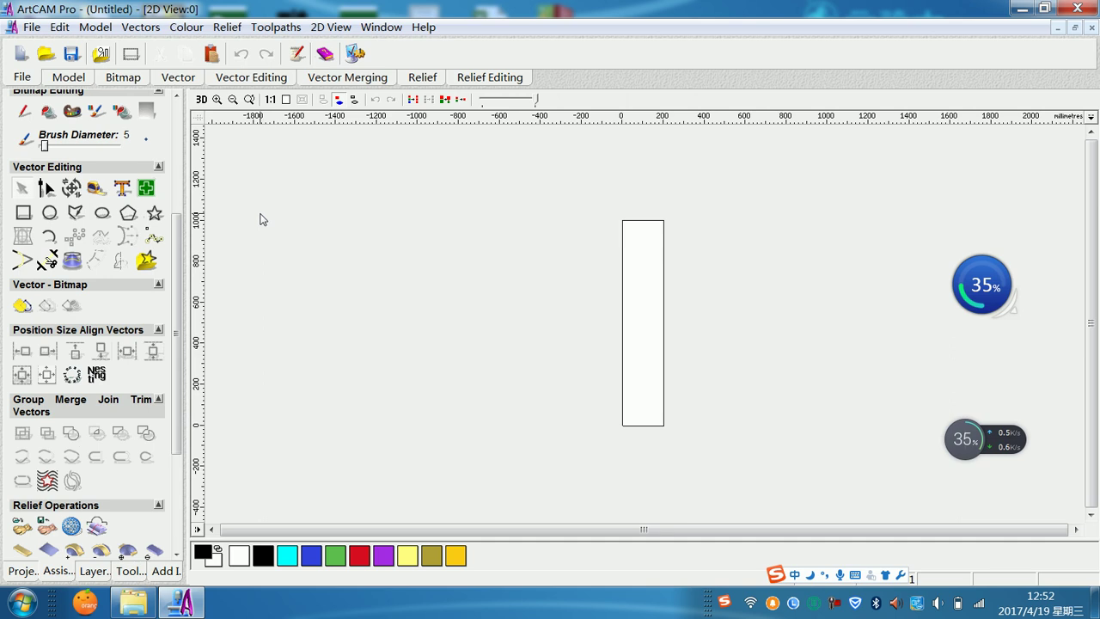
Step: Start the Text tool and examine the available fonts and scripts
{"action": "left_click", "coordinate": [122, 188]}
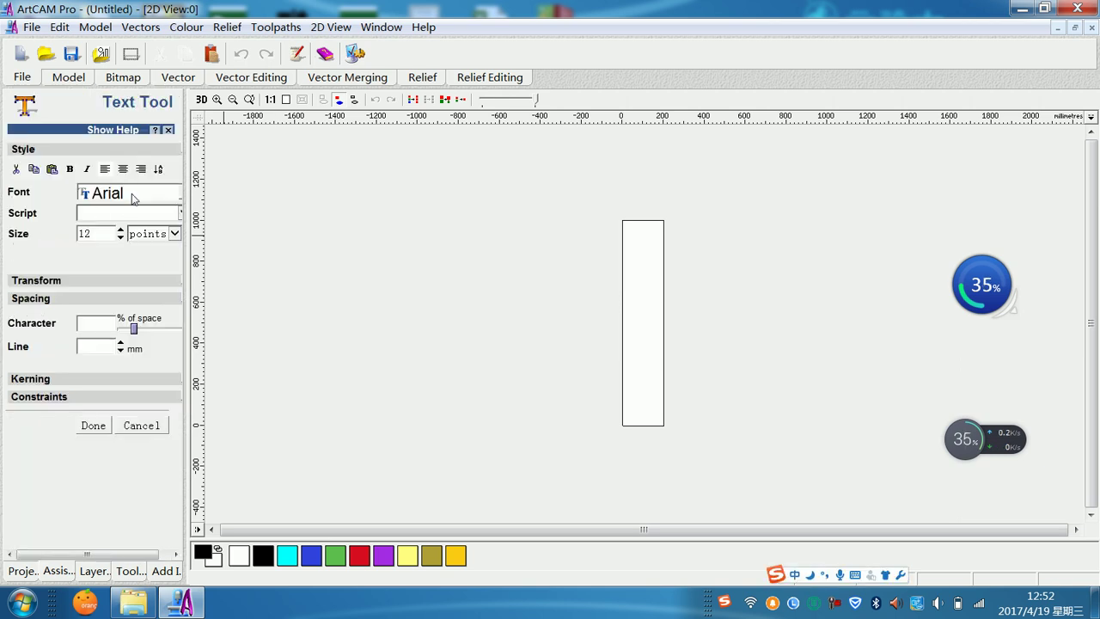
{"action": "left_click", "coordinate": [131, 198]}
{"action": "left_click", "coordinate": [57, 195]}
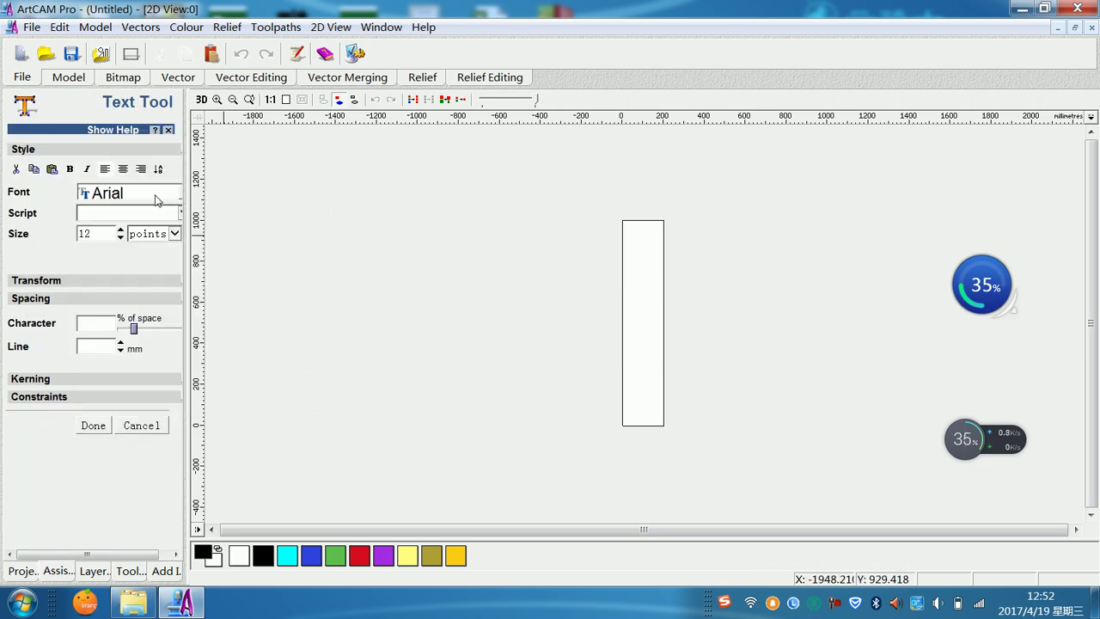
{"action": "left_click", "coordinate": [157, 199]}
{"action": "left_click", "coordinate": [64, 192]}
{"action": "left_click", "coordinate": [128, 199]}
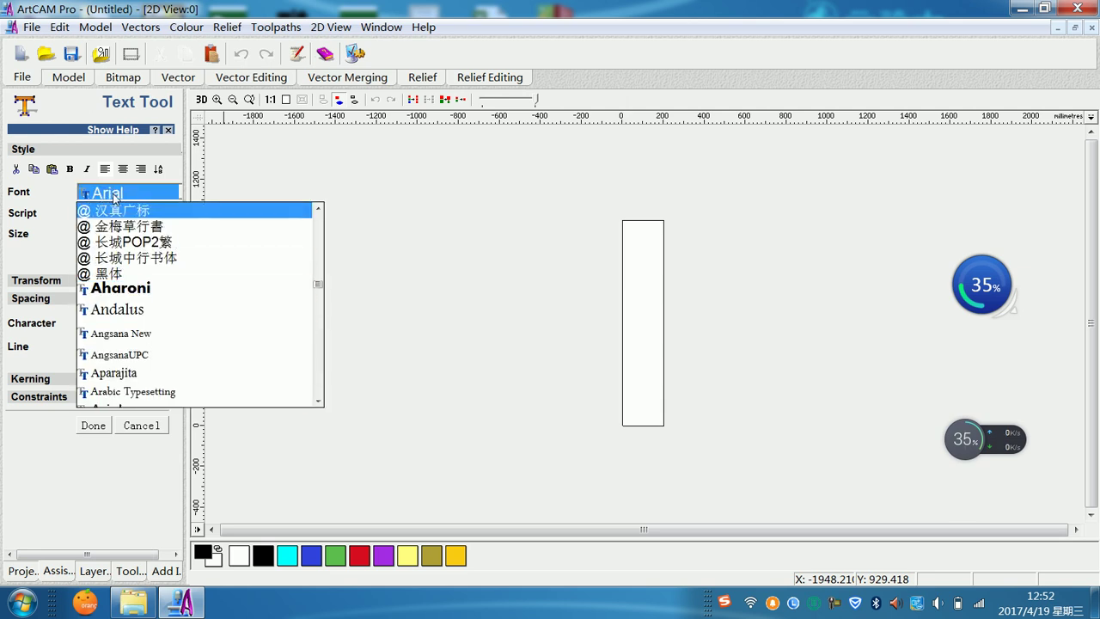
{"action": "left_click", "coordinate": [116, 197]}
{"action": "left_click", "coordinate": [117, 215]}
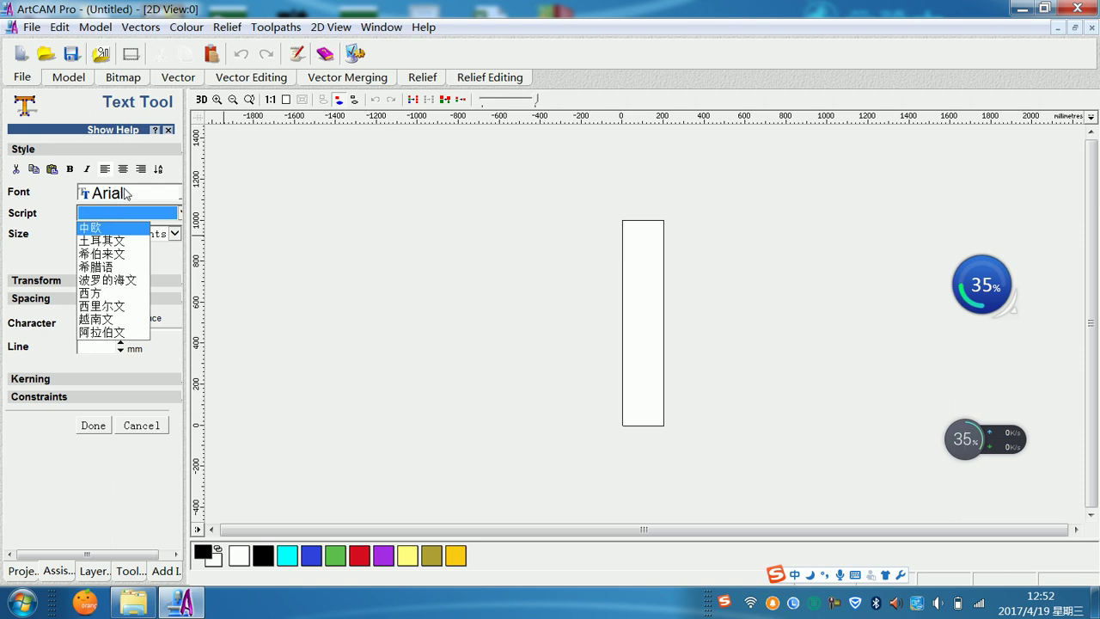
{"action": "left_click", "coordinate": [124, 194]}
{"action": "left_click", "coordinate": [67, 191]}
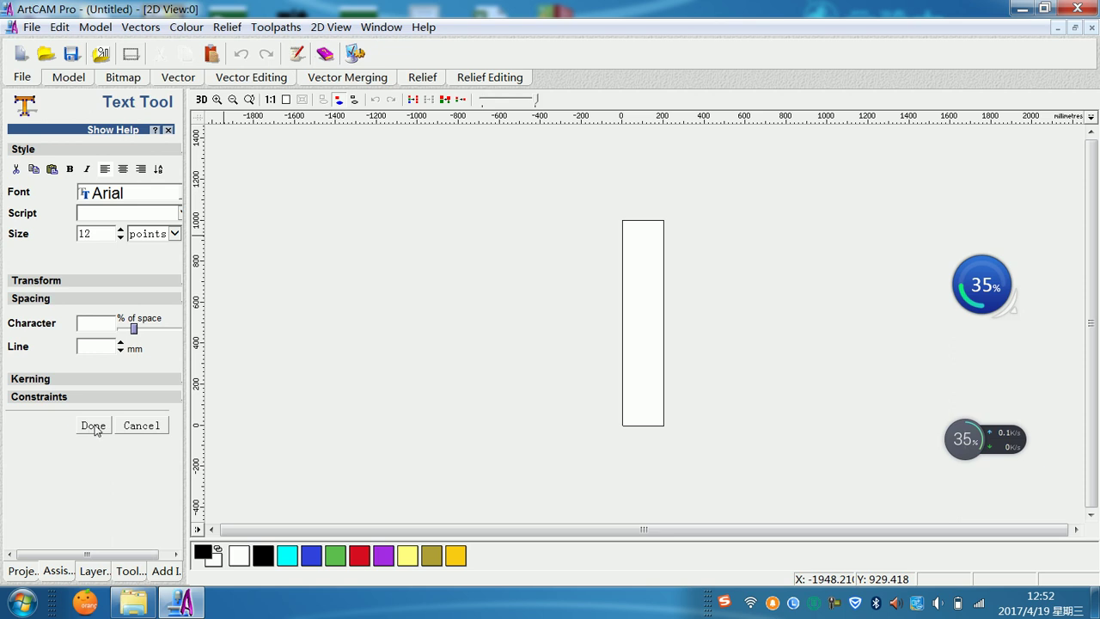
{"action": "left_click", "coordinate": [637, 294]}
{"action": "scroll", "coordinate": [614, 312], "scroll_direction": "up", "scroll_amount": 5}
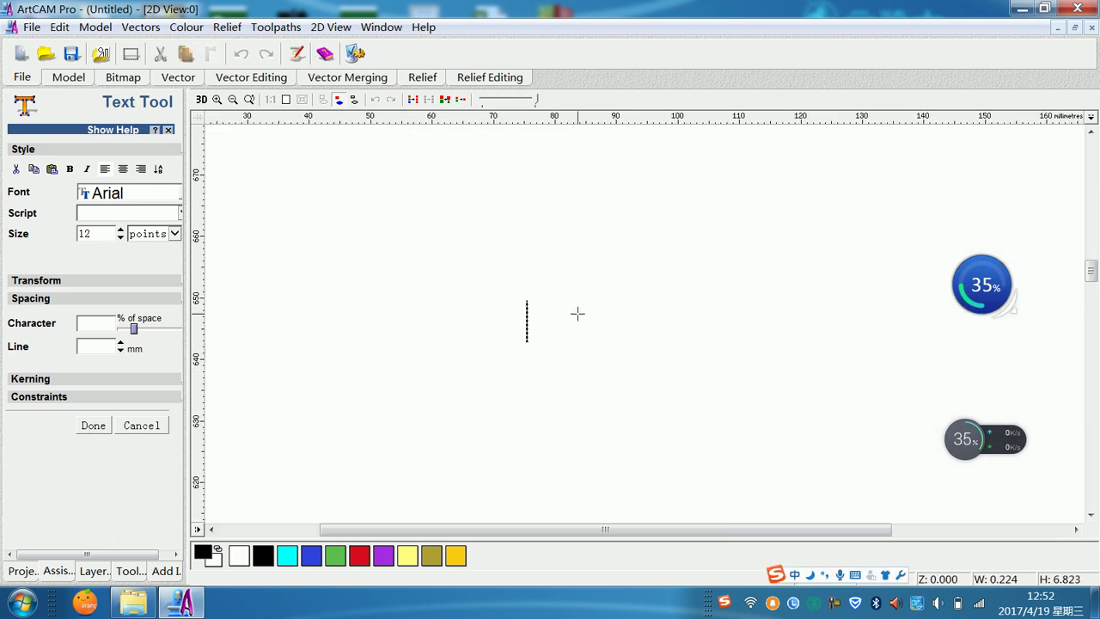
{"action": "type", "text": "qew"}
{"action": "key", "text": "BackSpace"}
{"action": "key", "text": "BackSpace"}
{"action": "key", "text": "BackSpace"}
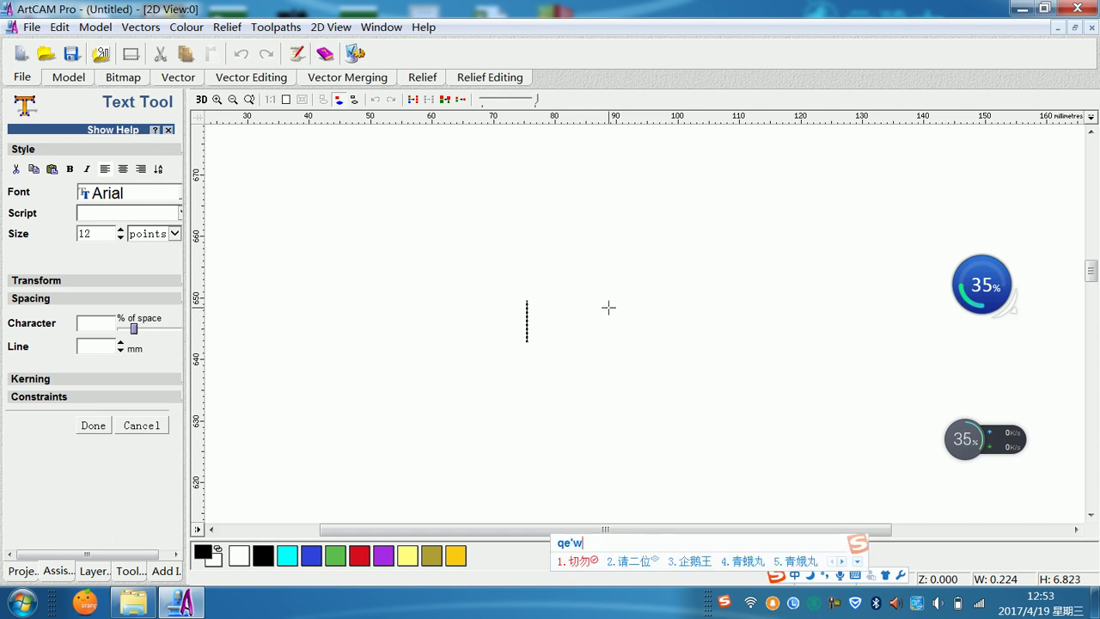
{"action": "key", "text": "shift"}
{"action": "type", "text": "T"}
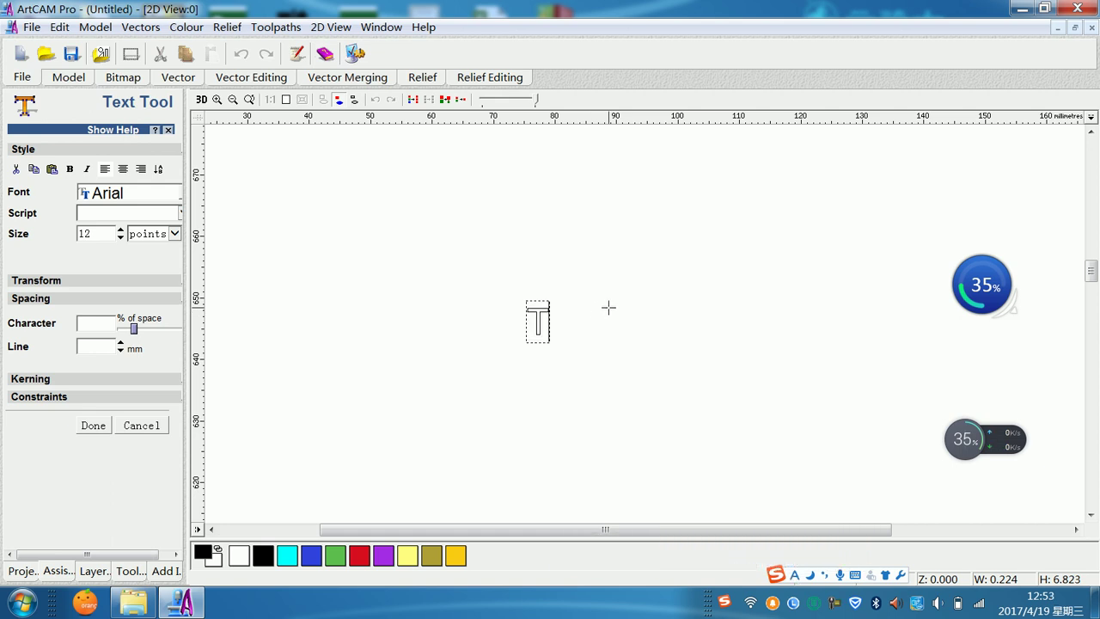
{"action": "type", "text": "GGTGGTG"}
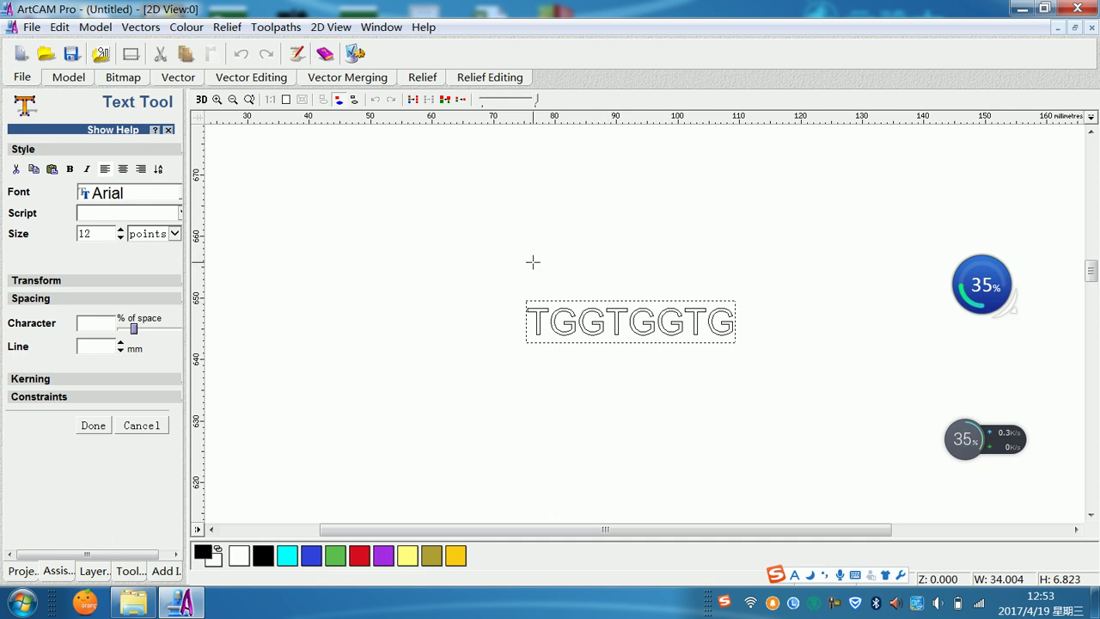
{"action": "scroll", "coordinate": [627, 318], "scroll_direction": "down", "scroll_amount": 5}
{"action": "scroll", "coordinate": [638, 327], "scroll_direction": "down", "scroll_amount": 1}
{"action": "scroll", "coordinate": [643, 339], "scroll_direction": "up", "scroll_amount": 2}
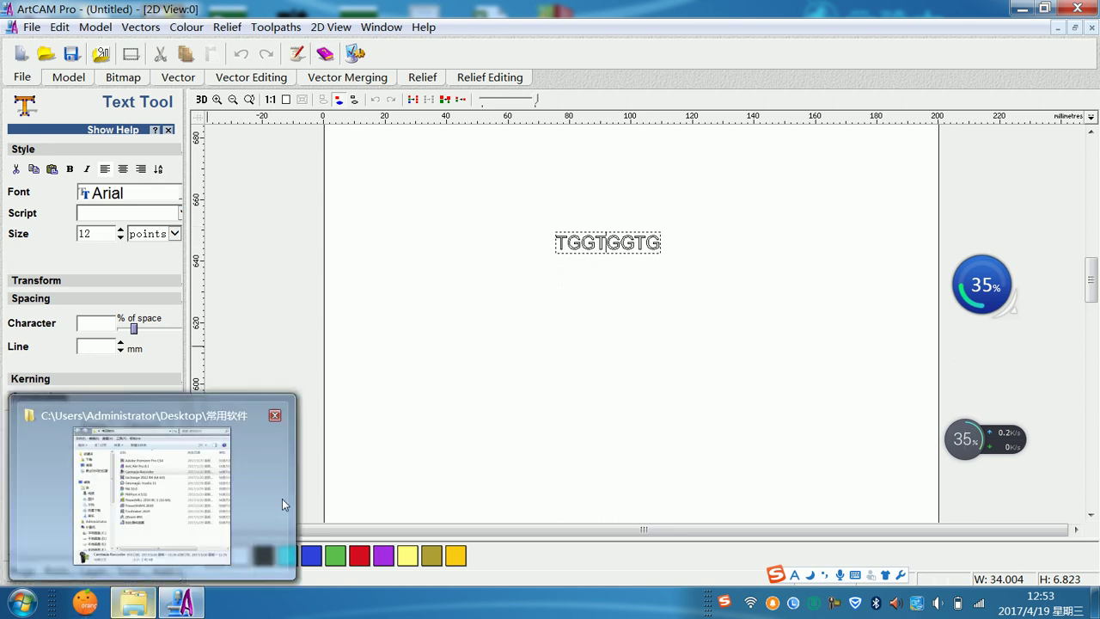
{"action": "left_click", "coordinate": [143, 426]}
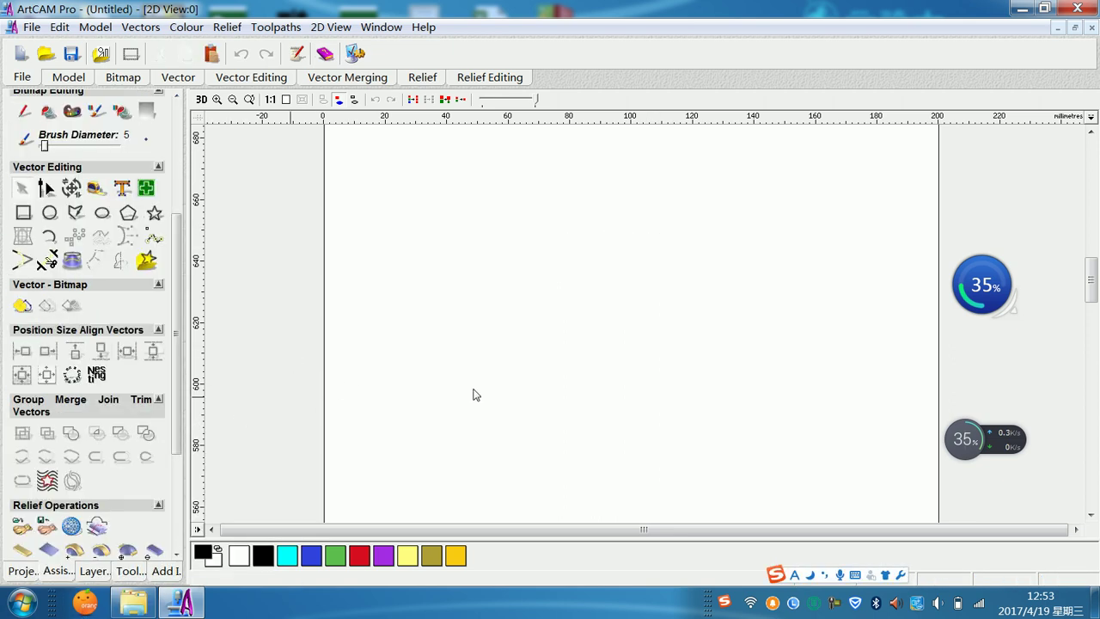
{"action": "left_click", "coordinate": [121, 187]}
{"action": "left_click", "coordinate": [561, 297]}
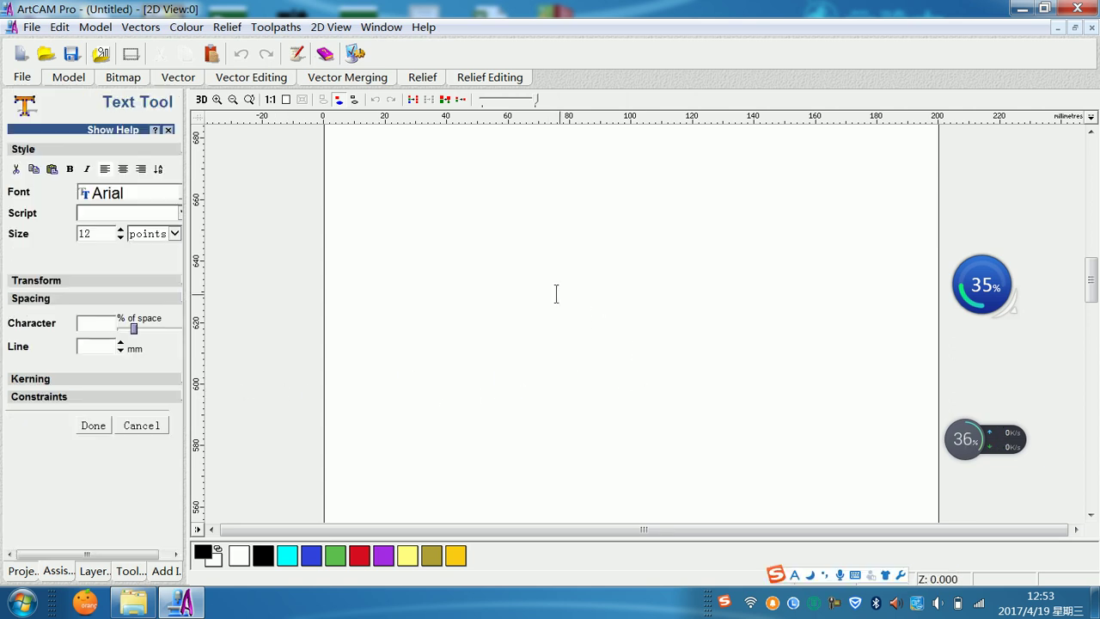
{"action": "type", "text": "WEREWTREY"}
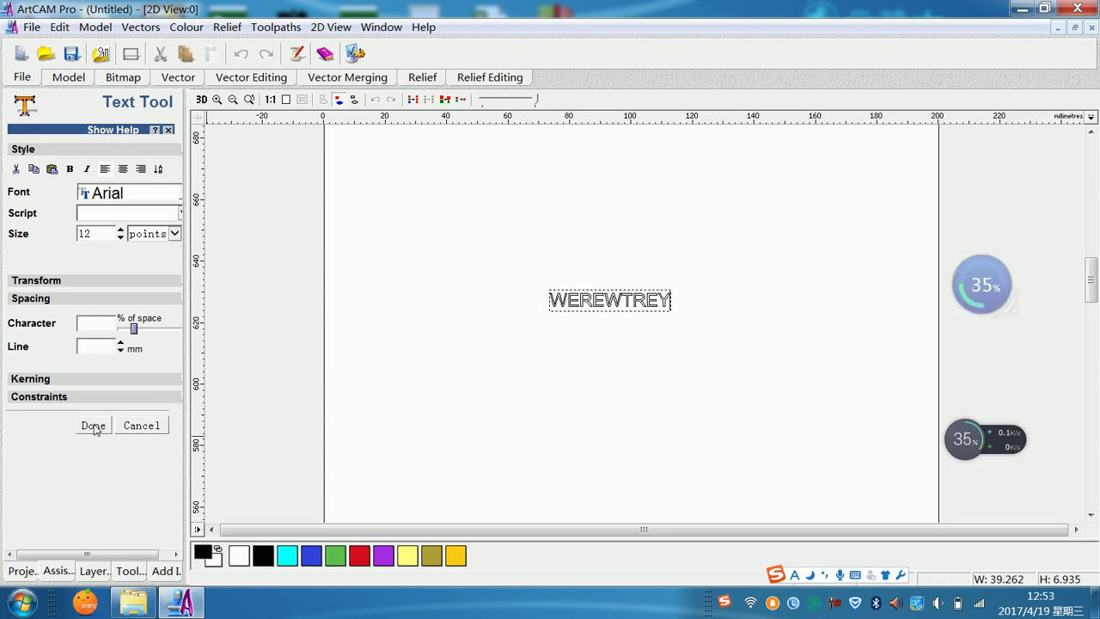
{"action": "left_click", "coordinate": [138, 426]}
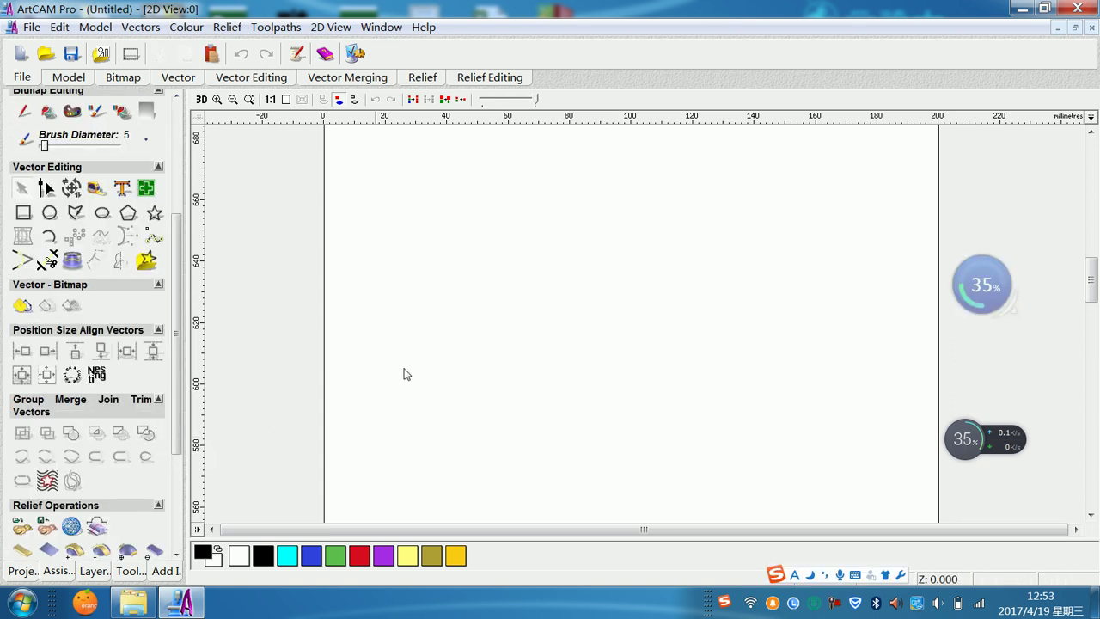
Step: Add the text "WEREWTRET" in 12-point Arial on the model sheet with the Text tool
{"action": "double_click", "coordinate": [550, 315]}
{"action": "left_click", "coordinate": [616, 441]}
{"action": "left_click", "coordinate": [121, 188]}
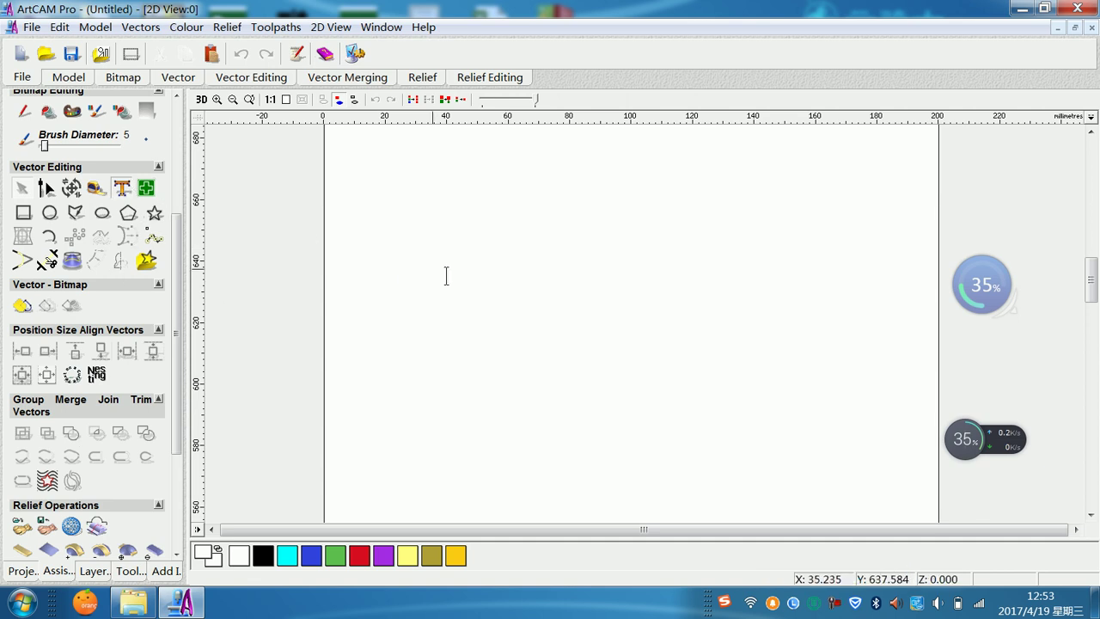
{"action": "left_click", "coordinate": [493, 279]}
{"action": "type", "text": "WEREWTRET"}
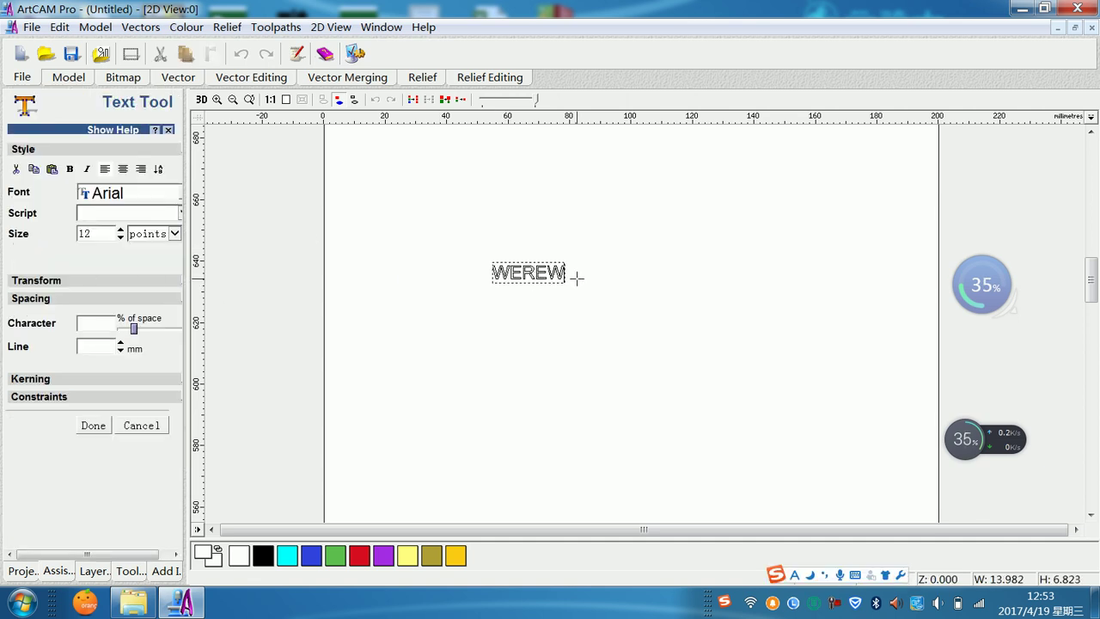
{"action": "left_click", "coordinate": [92, 426]}
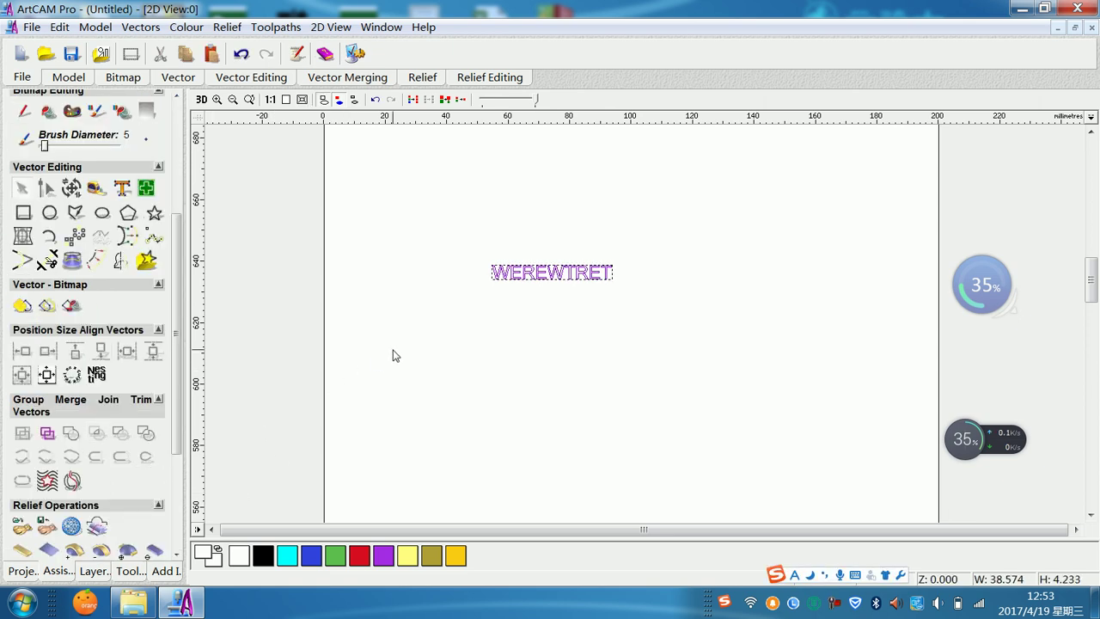
Step: Nudge the selected WEREWTRET text down by about 20 mm
{"action": "key", "text": "Down"}
{"action": "key", "text": "Down"}
{"action": "key", "text": "Down"}
{"action": "key", "text": "Down"}
{"action": "key", "text": "Down"}
{"action": "key", "text": "Down"}
{"action": "key", "text": "Down"}
{"action": "key", "text": "Down"}
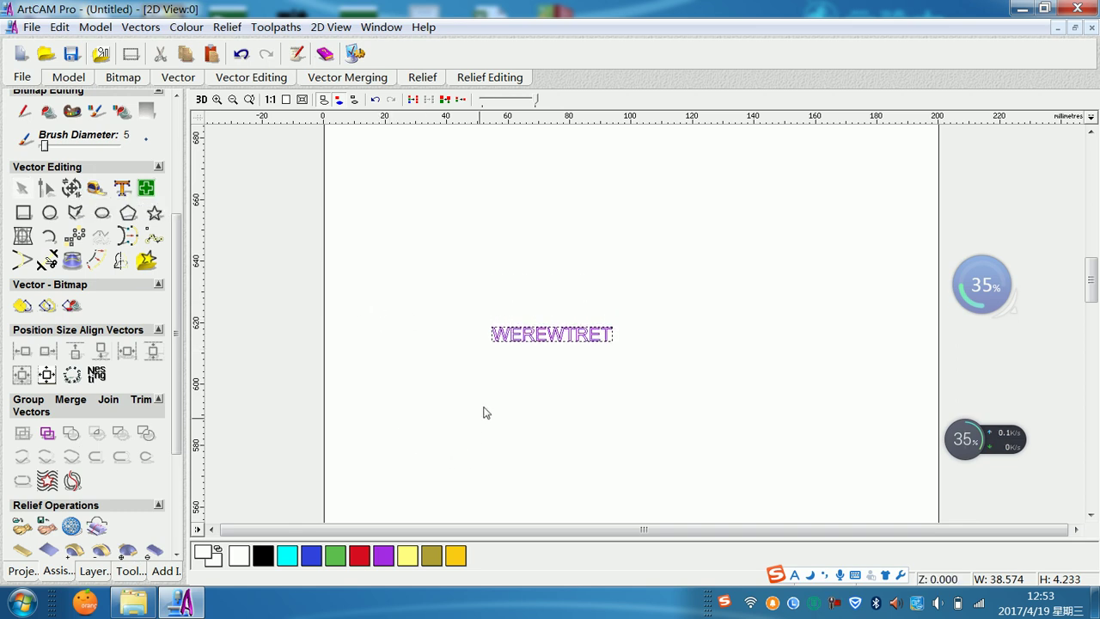
{"action": "left_click", "coordinate": [71, 188]}
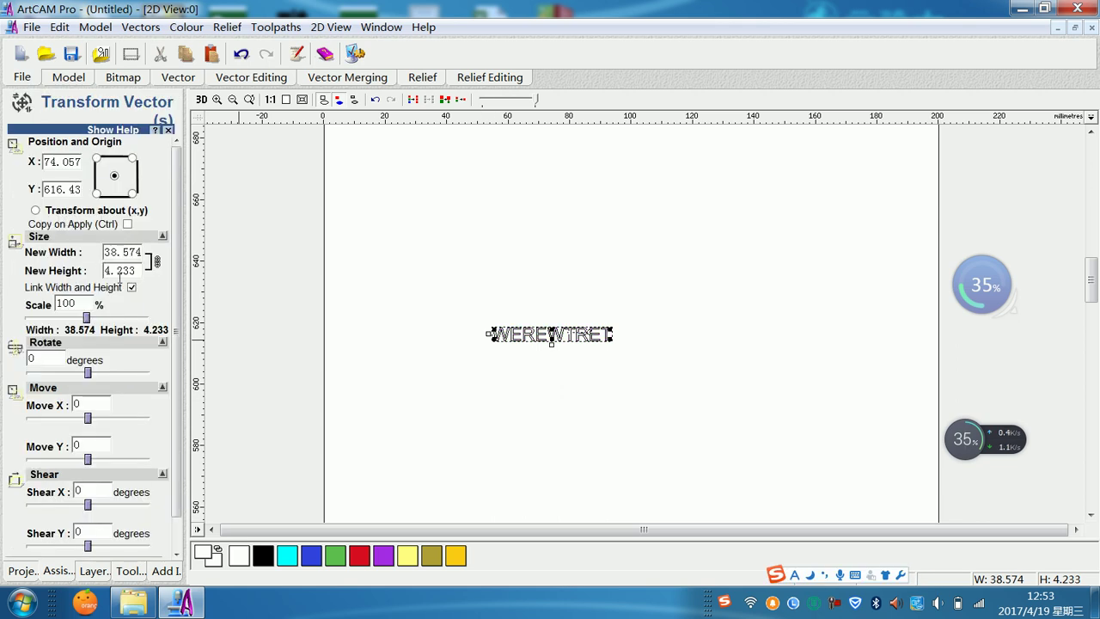
{"action": "left_click", "coordinate": [169, 130]}
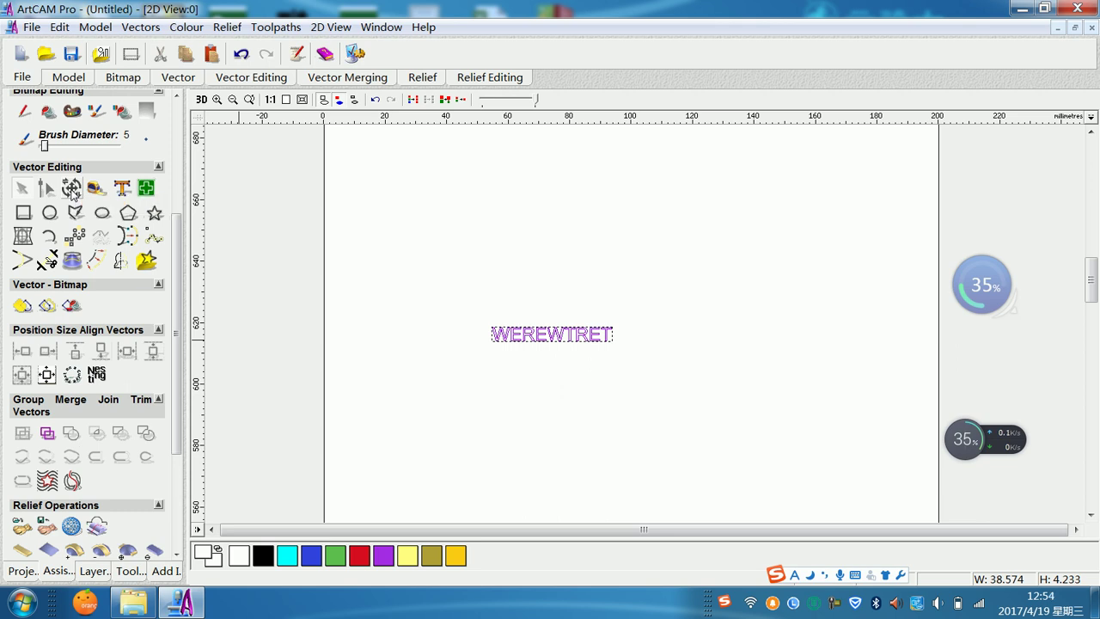
{"action": "left_click", "coordinate": [71, 189]}
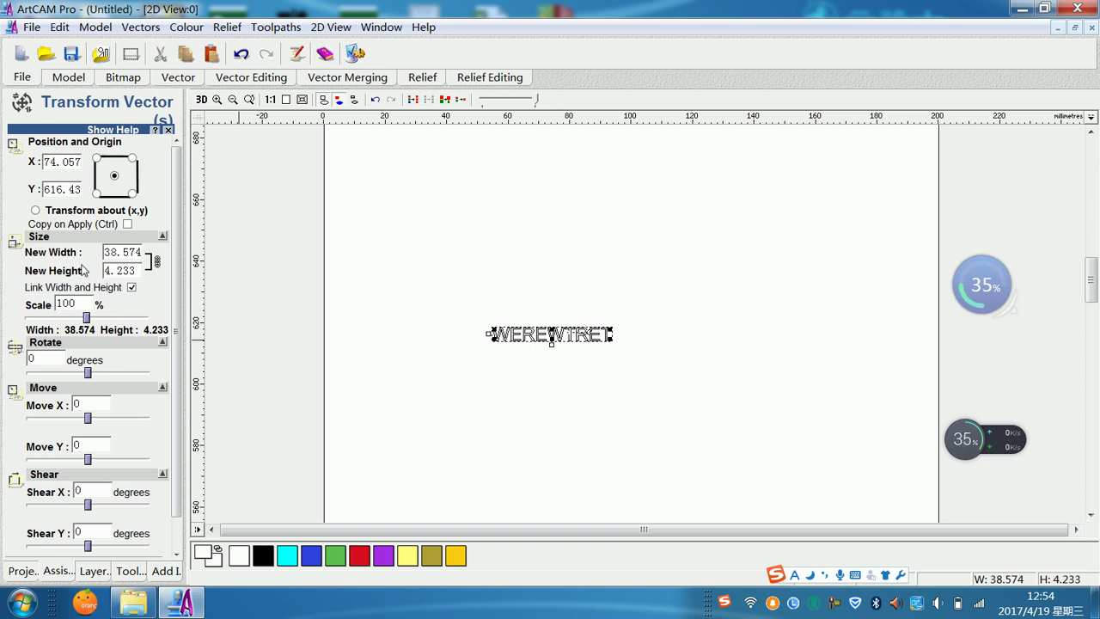
{"action": "left_click", "coordinate": [96, 193]}
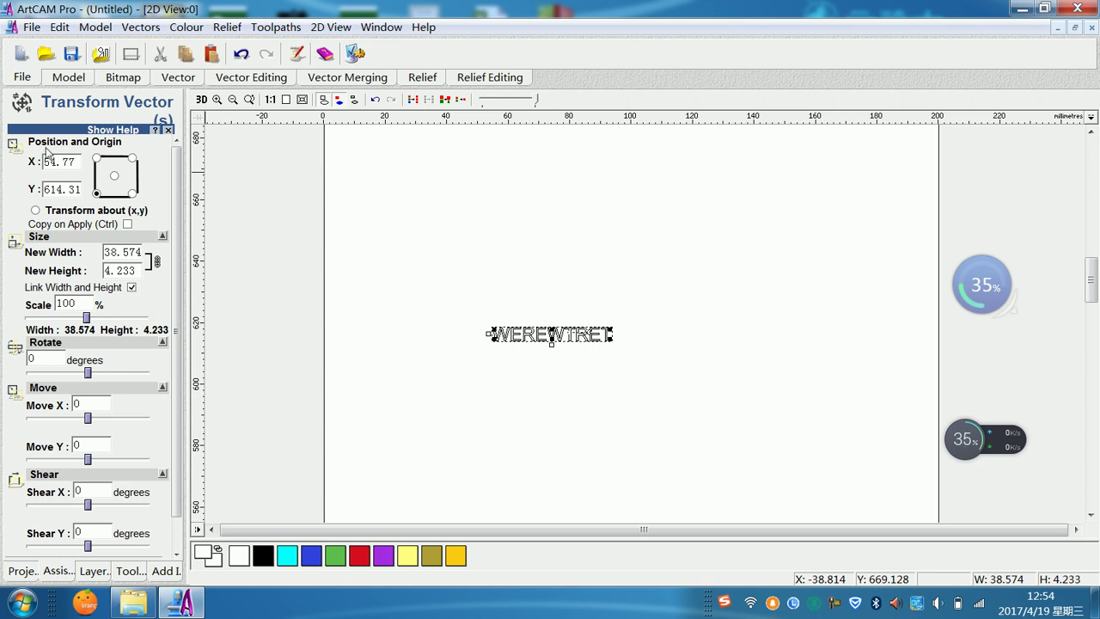
{"action": "left_click_drag", "start_coordinate": [80, 163], "coordinate": [43, 163]}
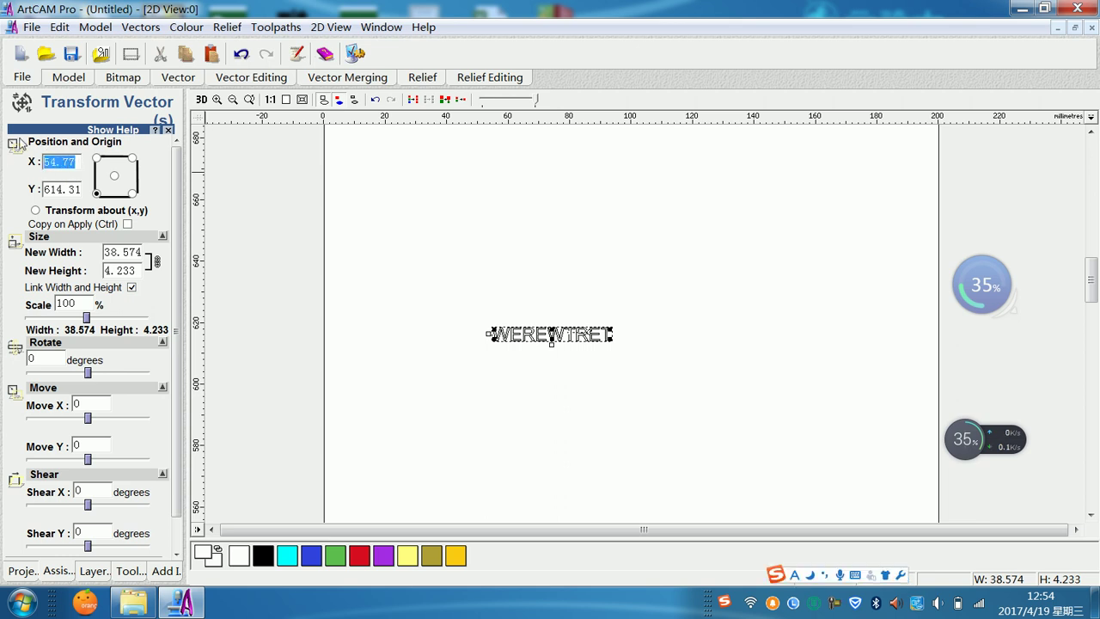
{"action": "type", "text": "00"}
{"action": "left_click_drag", "start_coordinate": [78, 190], "coordinate": [42, 189]}
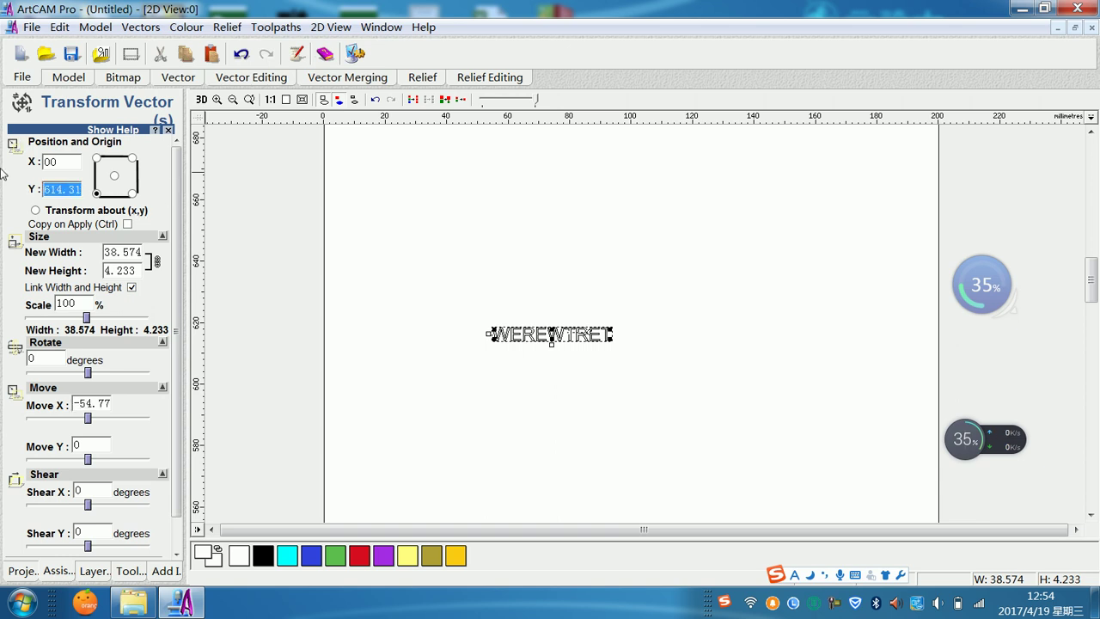
{"action": "type", "text": "00"}
{"action": "left_click_drag", "start_coordinate": [140, 251], "coordinate": [87, 245]}
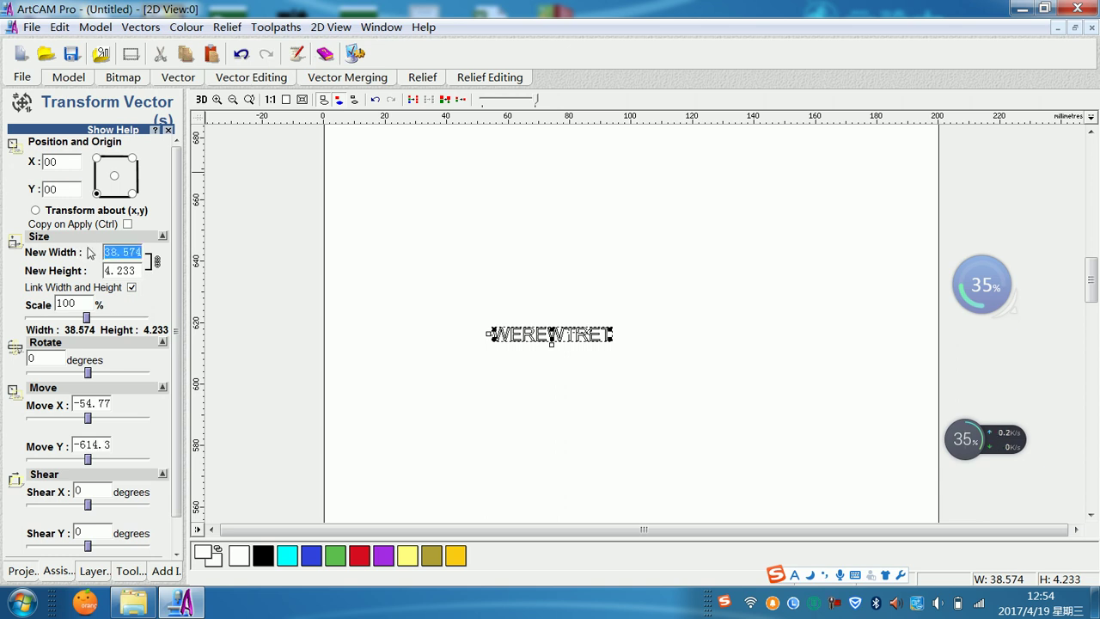
{"action": "type", "text": "120"}
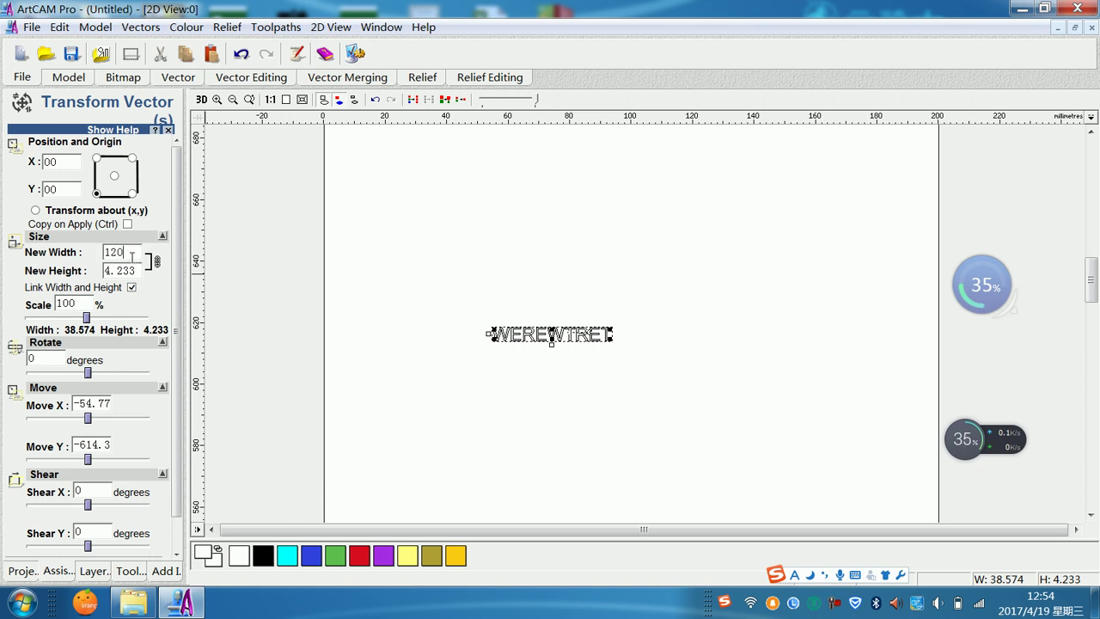
{"action": "key", "text": "Tab"}
{"action": "left_click_drag", "start_coordinate": [109, 269], "coordinate": [159, 286]}
{"action": "key", "text": "BackSpace"}
{"action": "key", "text": "BackSpace"}
{"action": "key", "text": "Tab"}
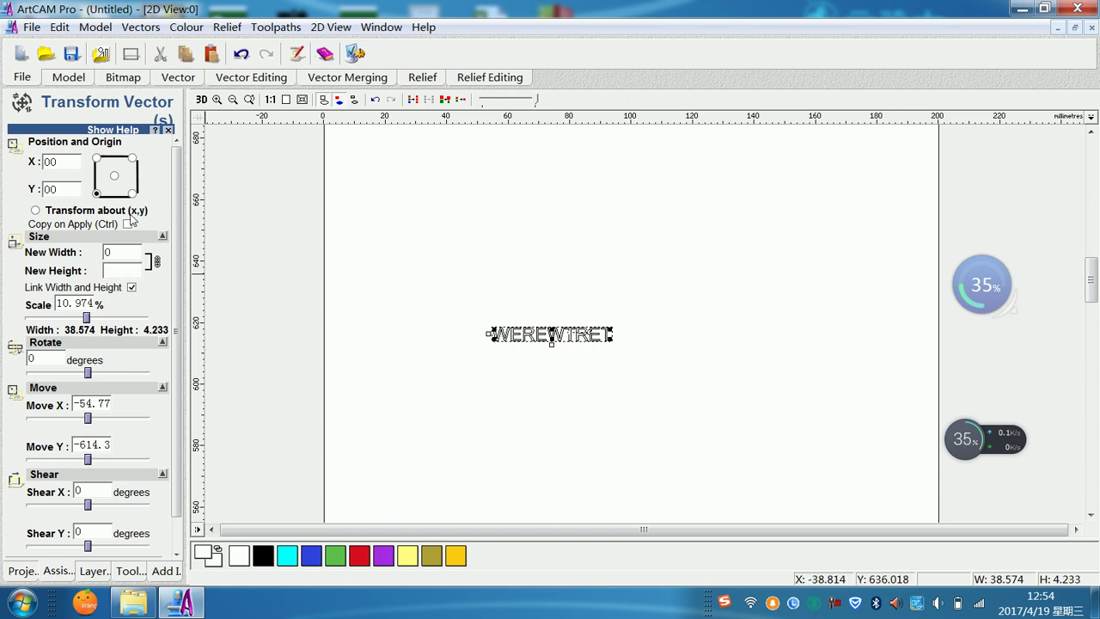
{"action": "left_click", "coordinate": [168, 129]}
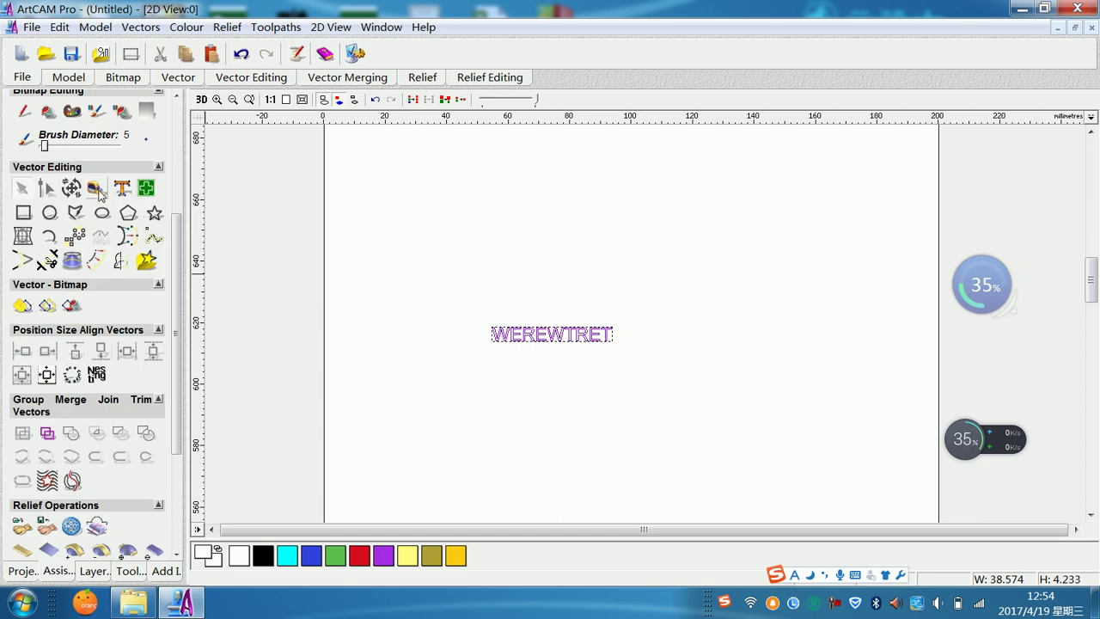
{"action": "left_click", "coordinate": [182, 602]}
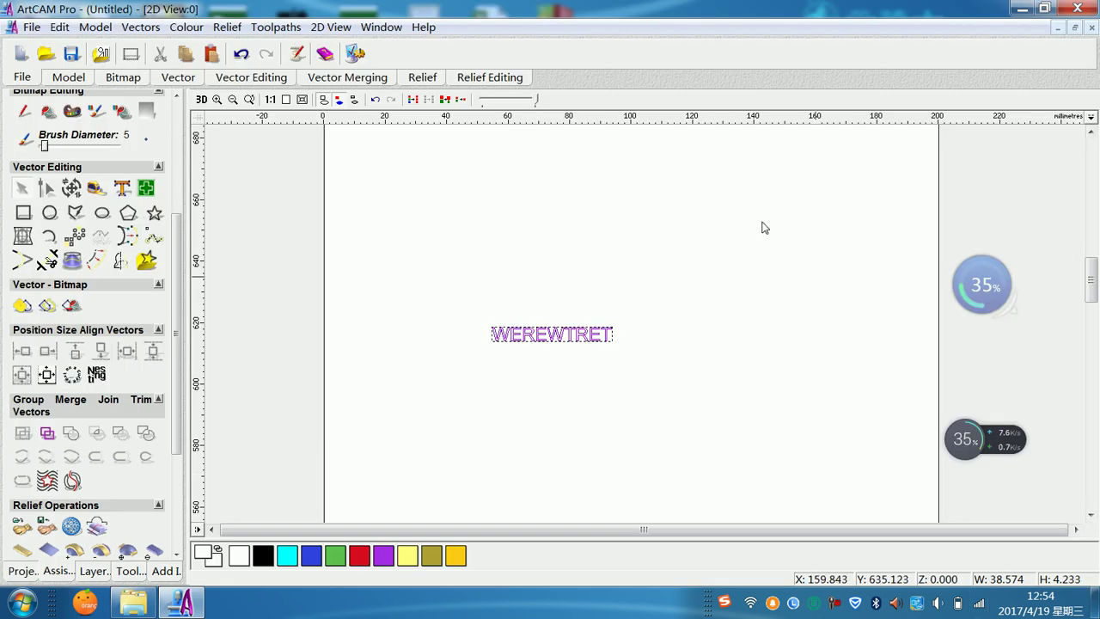
Step: Start transforming the WEREWTRET text, using its lower-left corner as the origin
{"action": "left_click", "coordinate": [658, 405]}
{"action": "left_click", "coordinate": [555, 331]}
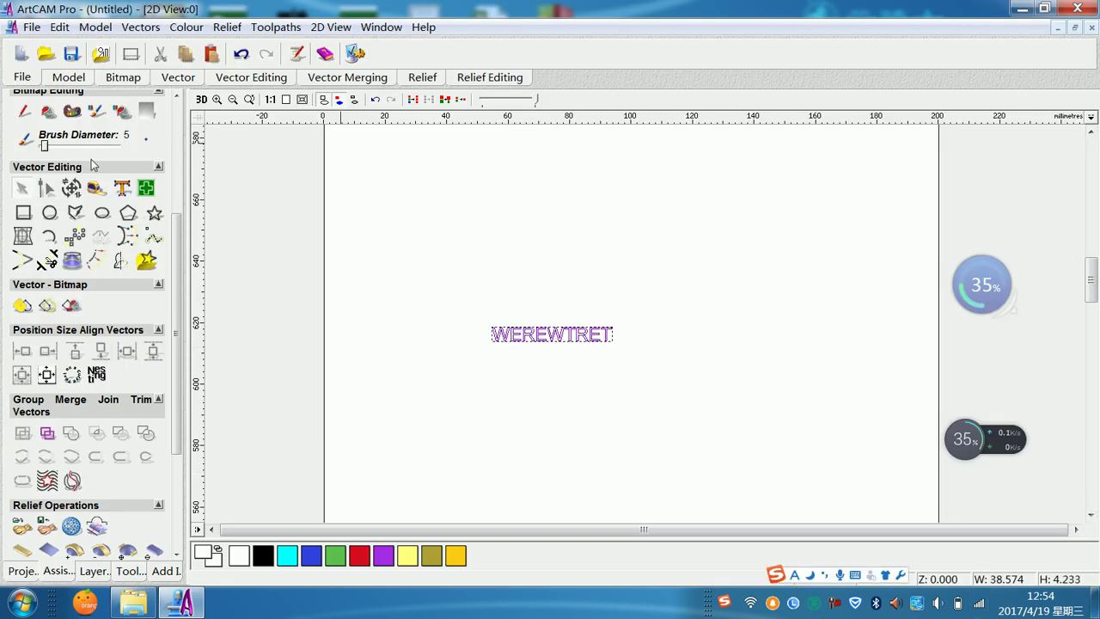
{"action": "left_click", "coordinate": [71, 187]}
{"action": "left_click", "coordinate": [96, 195]}
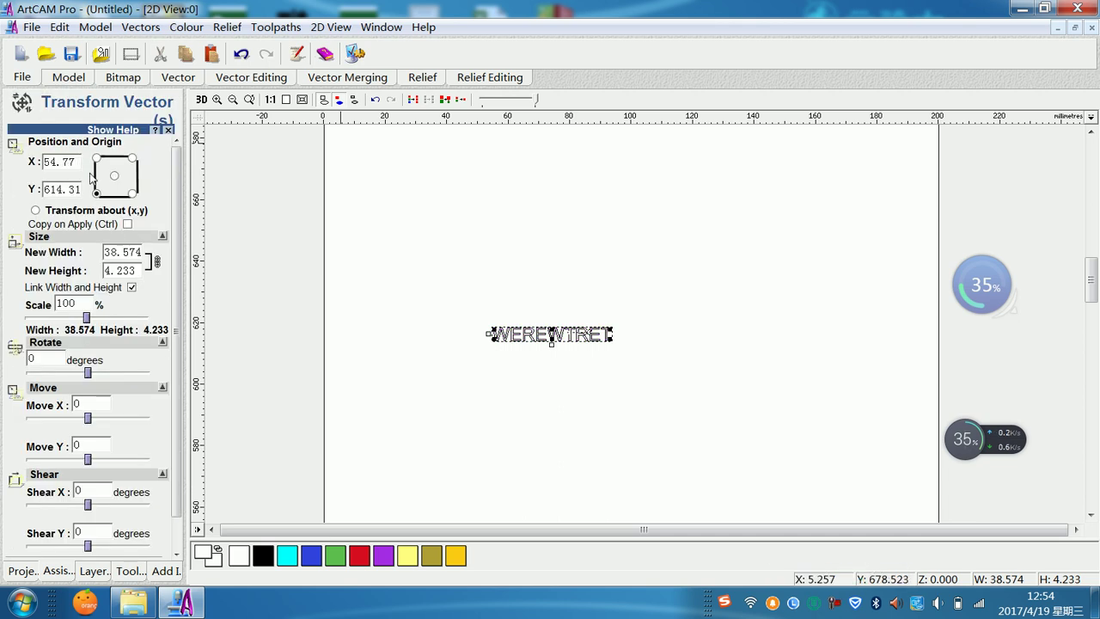
Step: Try placing the WEREWTRET text at X 0, Y 0 with a linked width of 200 mm, and undo the transformation
{"action": "left_click_drag", "start_coordinate": [81, 161], "coordinate": [5, 187]}
{"action": "type", "text": "0"}
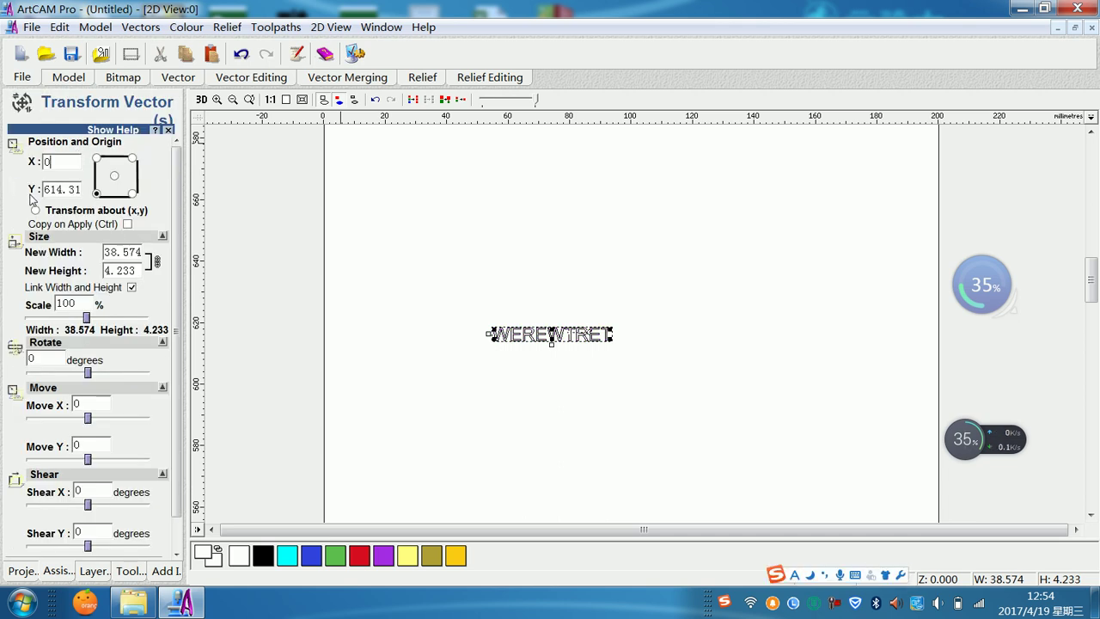
{"action": "left_click_drag", "start_coordinate": [83, 190], "coordinate": [31, 196]}
{"action": "type", "text": "0"}
{"action": "left_click_drag", "start_coordinate": [123, 252], "coordinate": [143, 252]}
{"action": "key", "text": "BackSpace"}
{"action": "key", "text": "BackSpace"}
{"action": "key", "text": "BackSpace"}
{"action": "key", "text": "BackSpace"}
{"action": "type", "text": "200"}
{"action": "scroll", "coordinate": [172, 369], "scroll_direction": "down", "scroll_amount": 1}
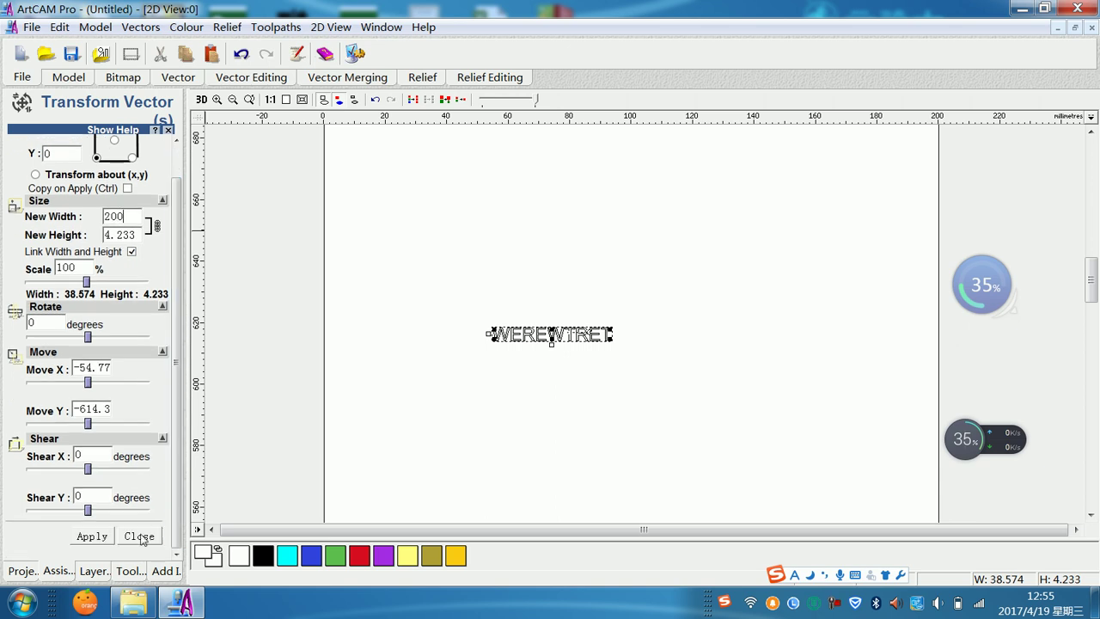
{"action": "left_click", "coordinate": [92, 548]}
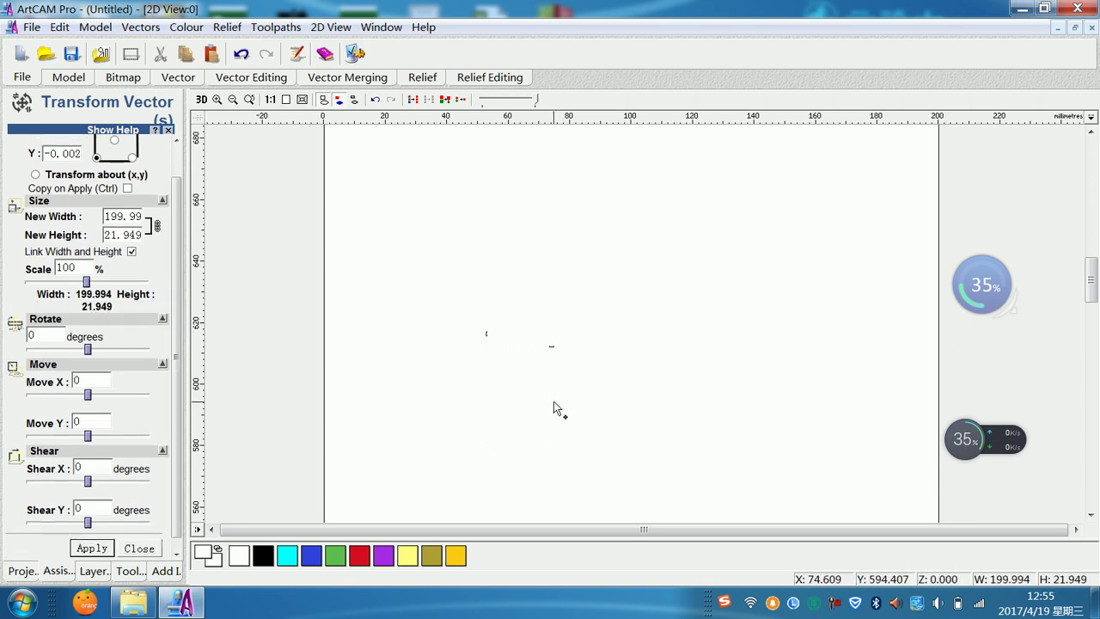
{"action": "key", "text": "ctrl+z"}
Step: Place the text's lower-left corner at X 0, Y 0 and scale it proportionally to a height of 50 mm
{"action": "left_click_drag", "start_coordinate": [458, 294], "coordinate": [810, 434]}
{"action": "left_click_drag", "start_coordinate": [433, 263], "coordinate": [774, 468]}
{"action": "left_click_drag", "start_coordinate": [1095, 296], "coordinate": [1092, 315]}
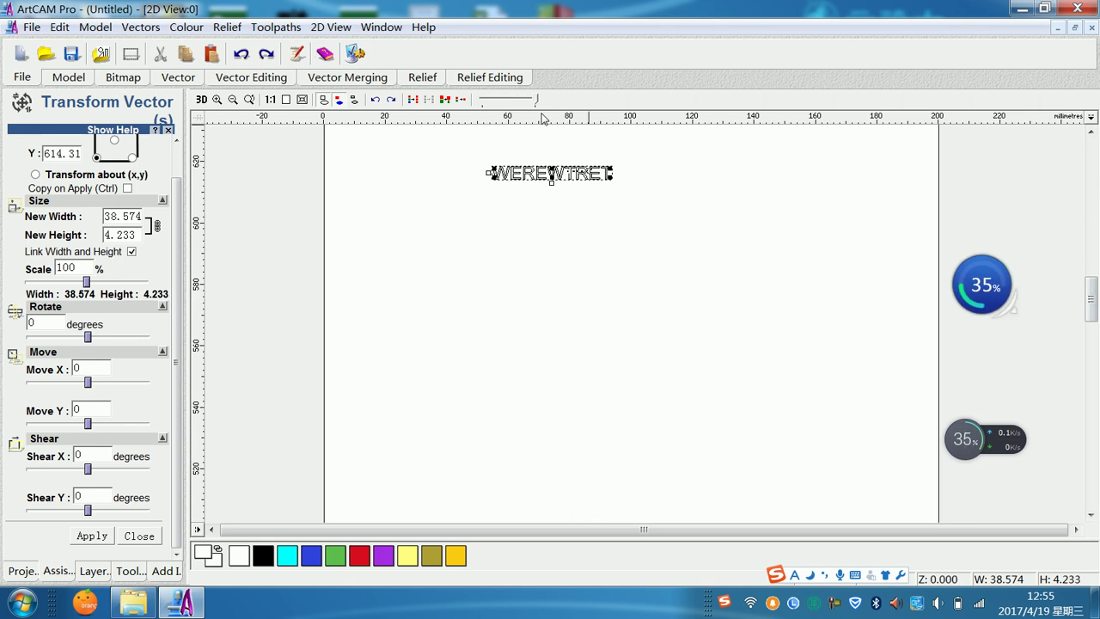
{"action": "scroll", "coordinate": [177, 203], "scroll_direction": "up", "scroll_amount": 1}
{"action": "scroll", "coordinate": [177, 203], "scroll_direction": "up", "scroll_amount": 2}
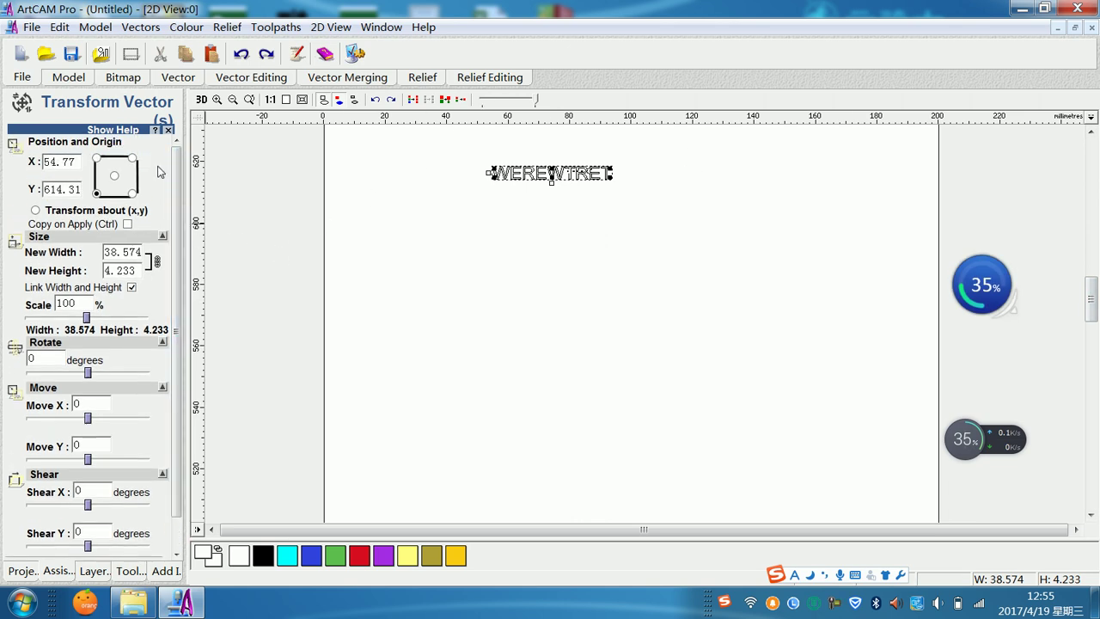
{"action": "left_click_drag", "start_coordinate": [82, 162], "coordinate": [43, 191]}
{"action": "type", "text": "00"}
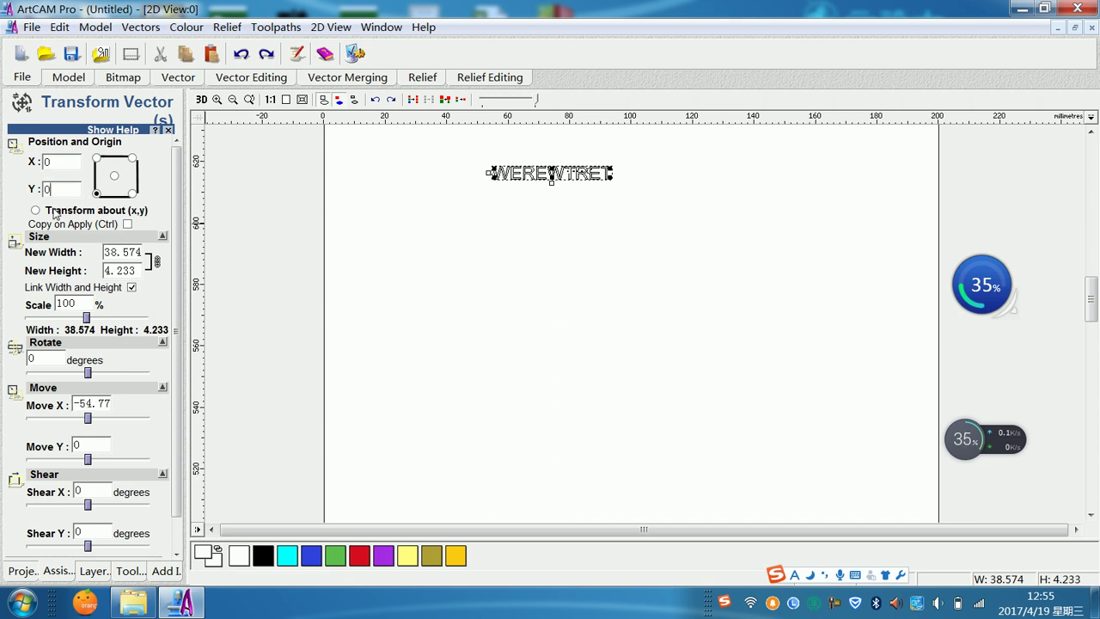
{"action": "left_click_drag", "start_coordinate": [139, 270], "coordinate": [67, 269]}
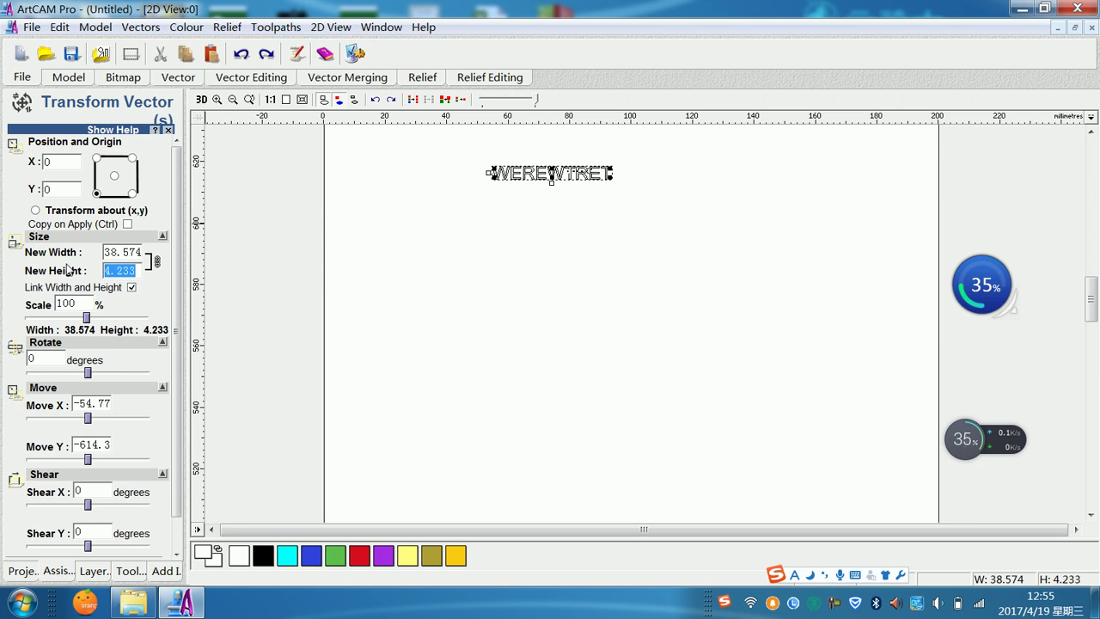
{"action": "type", "text": "50"}
{"action": "scroll", "coordinate": [179, 301], "scroll_direction": "down", "scroll_amount": 1}
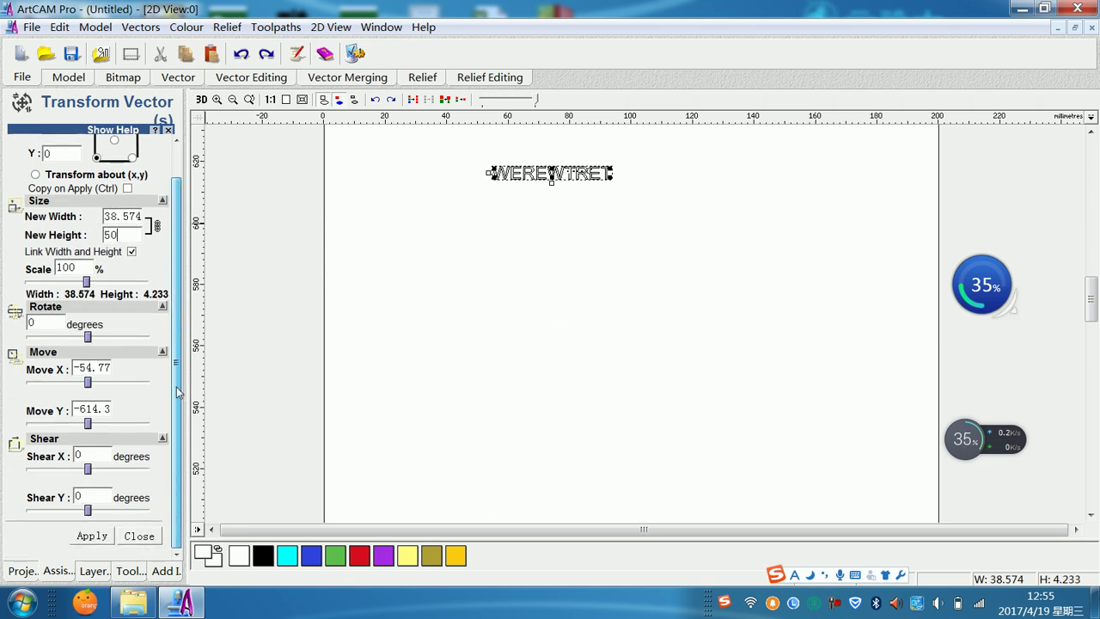
{"action": "left_click", "coordinate": [99, 541]}
{"action": "left_click_drag", "start_coordinate": [1091, 297], "coordinate": [1074, 512]}
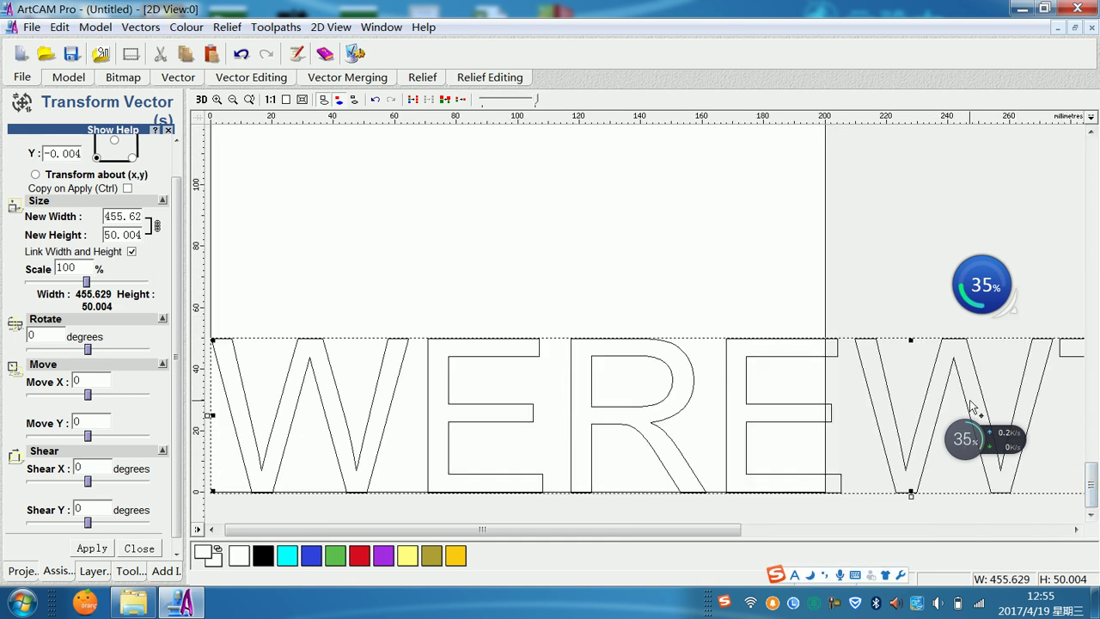
Step: Scale the WEREWTRET text proportionally to a height of 10 mm
{"action": "double_click", "coordinate": [131, 235]}
{"action": "key", "text": "BackSpace"}
{"action": "key", "text": "BackSpace"}
{"action": "key", "text": "BackSpace"}
{"action": "key", "text": "BackSpace"}
{"action": "type", "text": "10"}
{"action": "scroll", "coordinate": [182, 361], "scroll_direction": "down", "scroll_amount": 1}
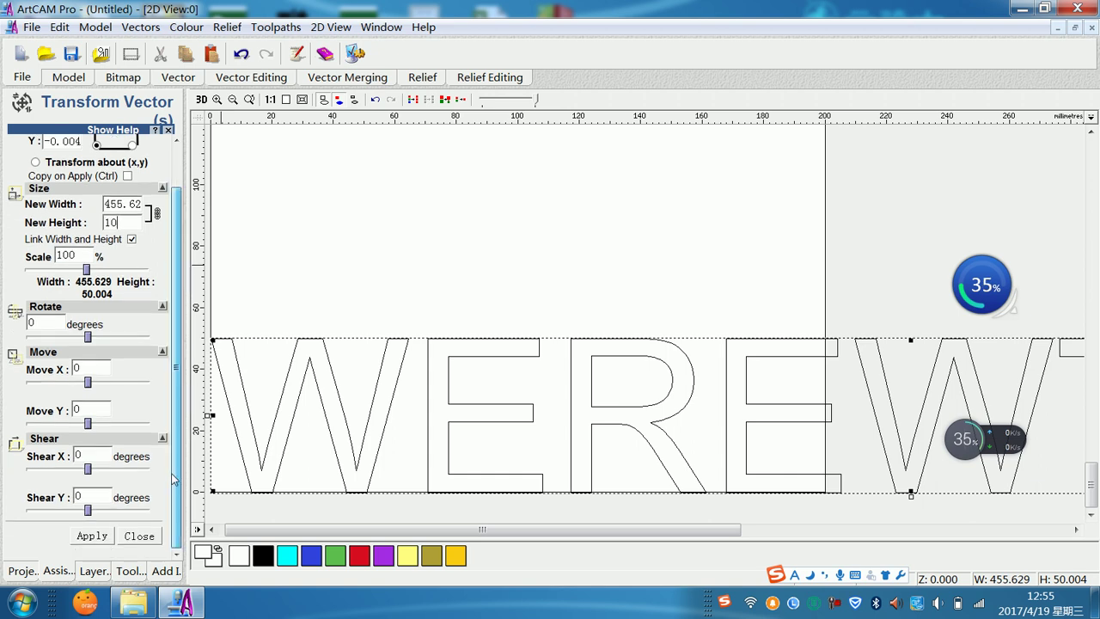
{"action": "left_click", "coordinate": [106, 536]}
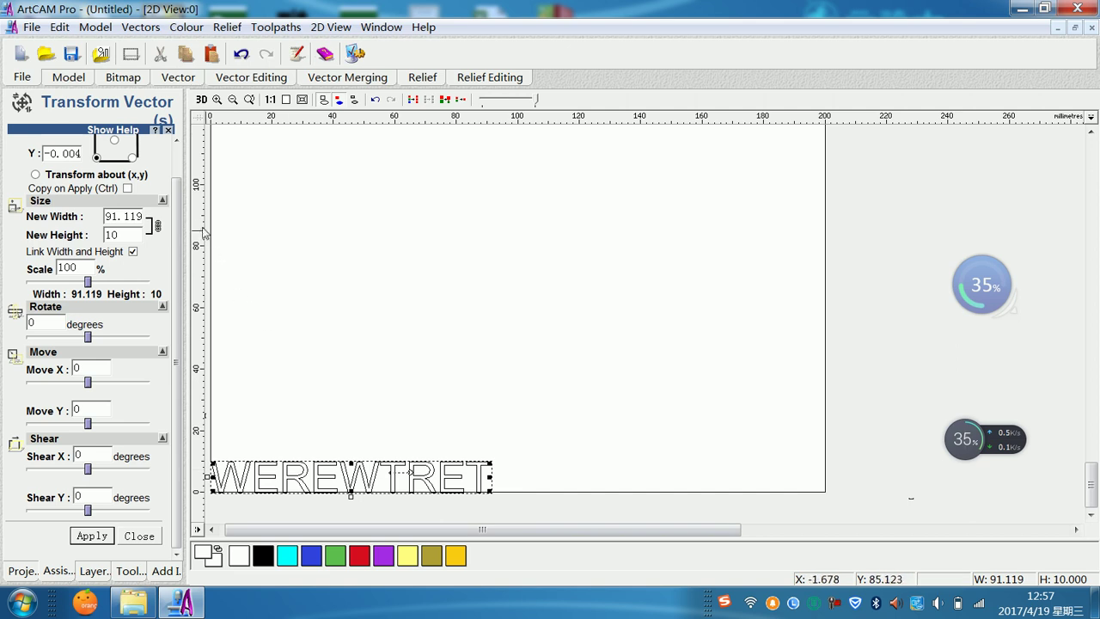
Step: Move the lower-left corner of the WEREWTRET text to X 10, Y 10
{"action": "left_click_drag", "start_coordinate": [178, 225], "coordinate": [205, 176]}
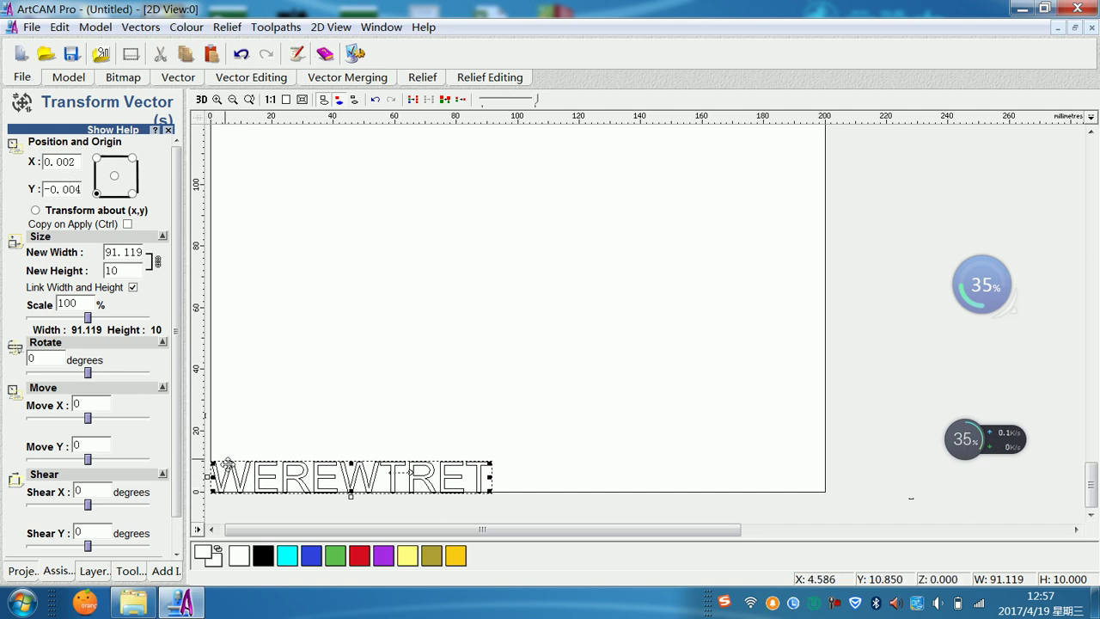
{"action": "left_click", "coordinate": [1097, 599]}
{"action": "left_click", "coordinate": [1097, 599]}
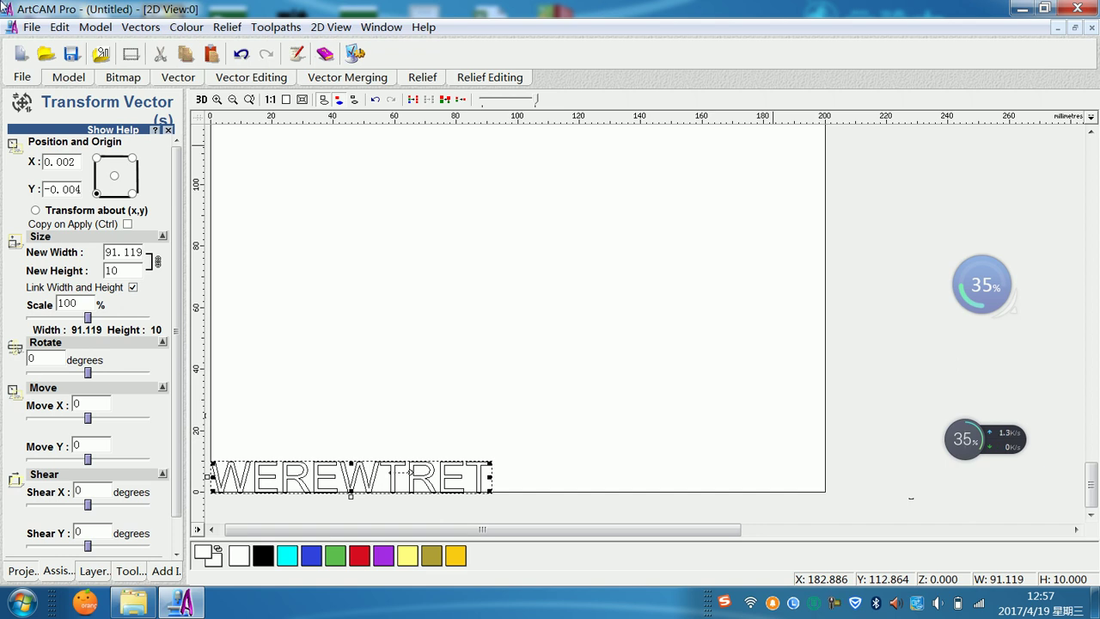
{"action": "left_click_drag", "start_coordinate": [77, 161], "coordinate": [2, 156]}
{"action": "type", "text": "10"}
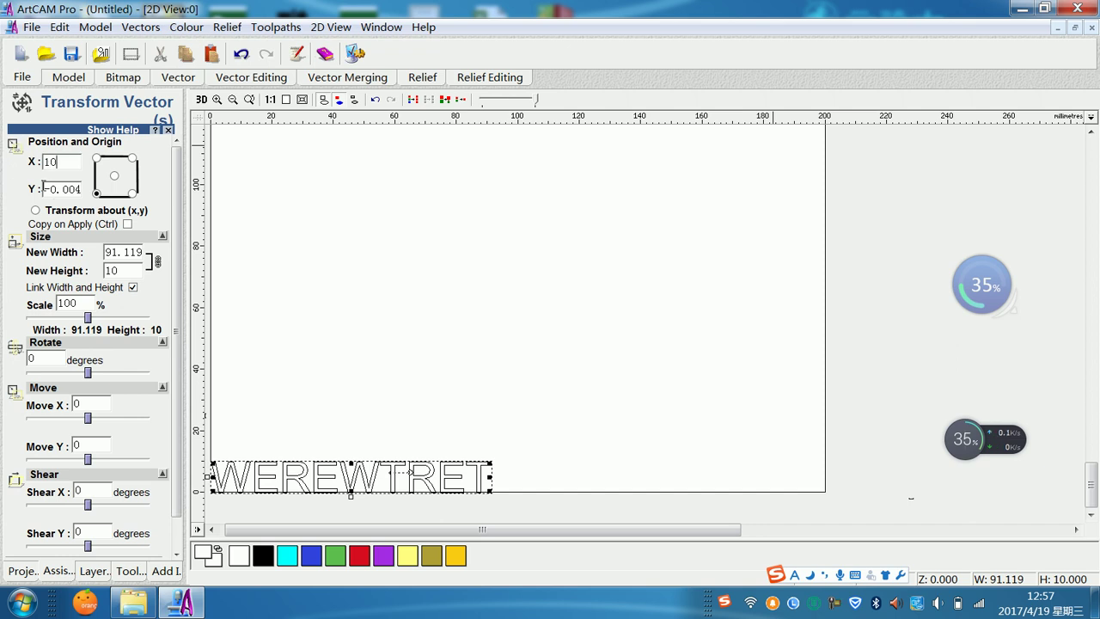
{"action": "key", "text": "Tab"}
{"action": "type", "text": "10"}
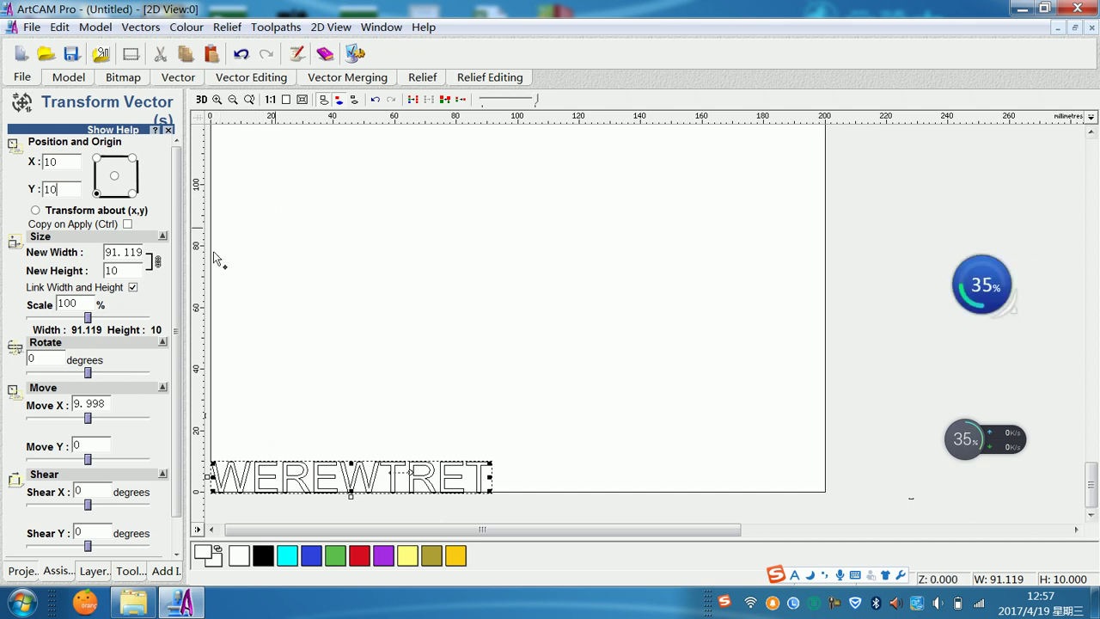
{"action": "scroll", "coordinate": [180, 250], "scroll_direction": "down", "scroll_amount": 1}
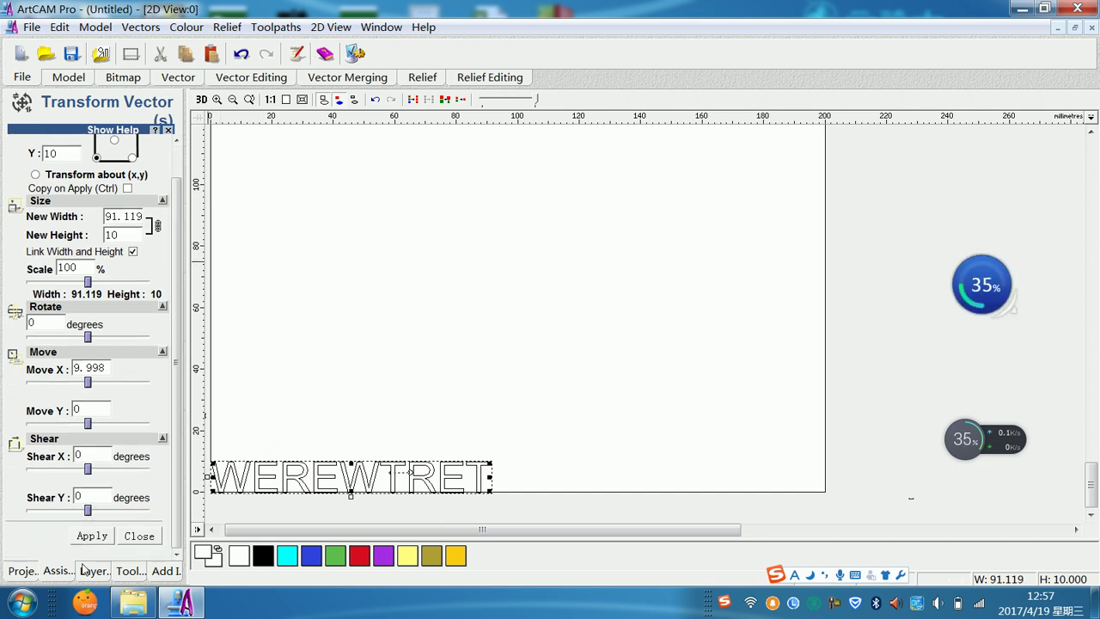
{"action": "left_click", "coordinate": [91, 535]}
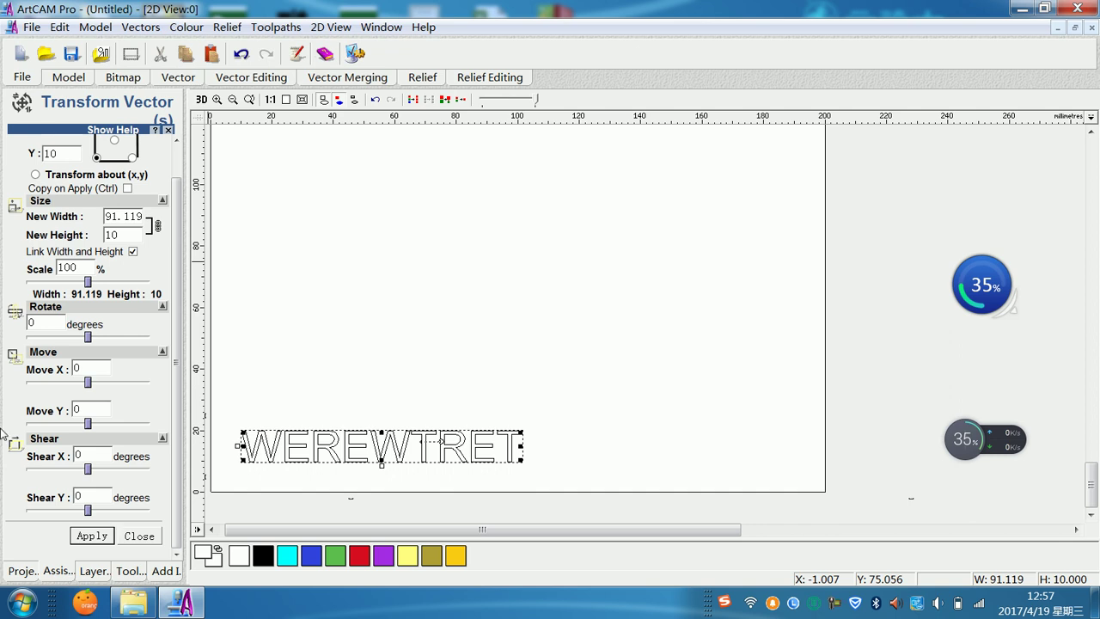
Step: Move the lower-left corner of the WEREWTRET text to X 50, Y 40 and finish the vector transformation
{"action": "scroll", "coordinate": [176, 184], "scroll_direction": "up", "scroll_amount": 2}
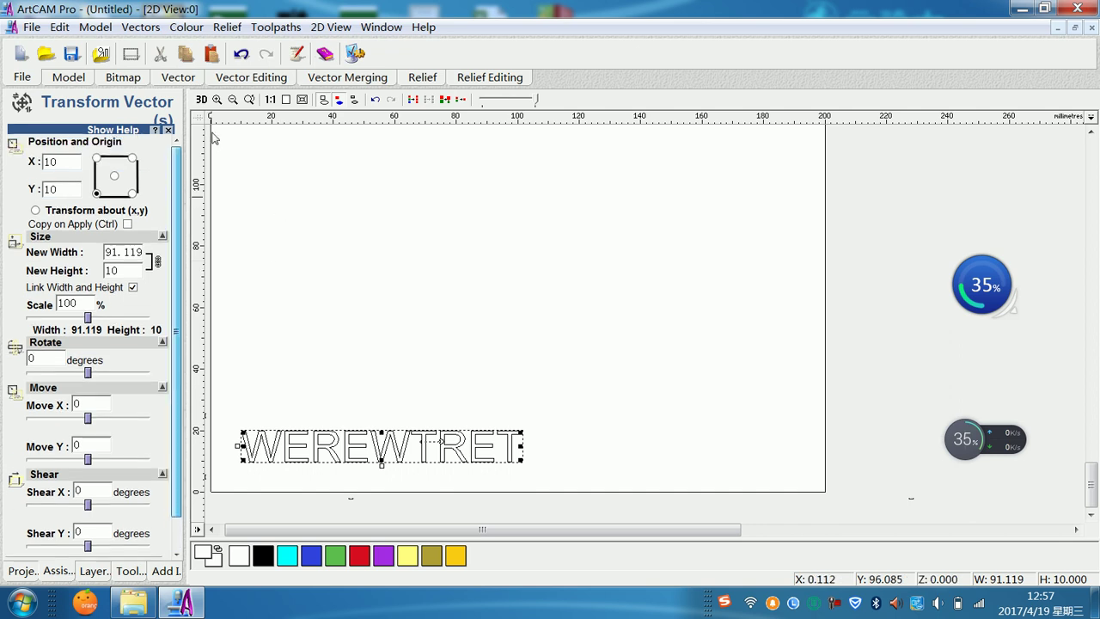
{"action": "double_click", "coordinate": [60, 162]}
{"action": "type", "text": "50"}
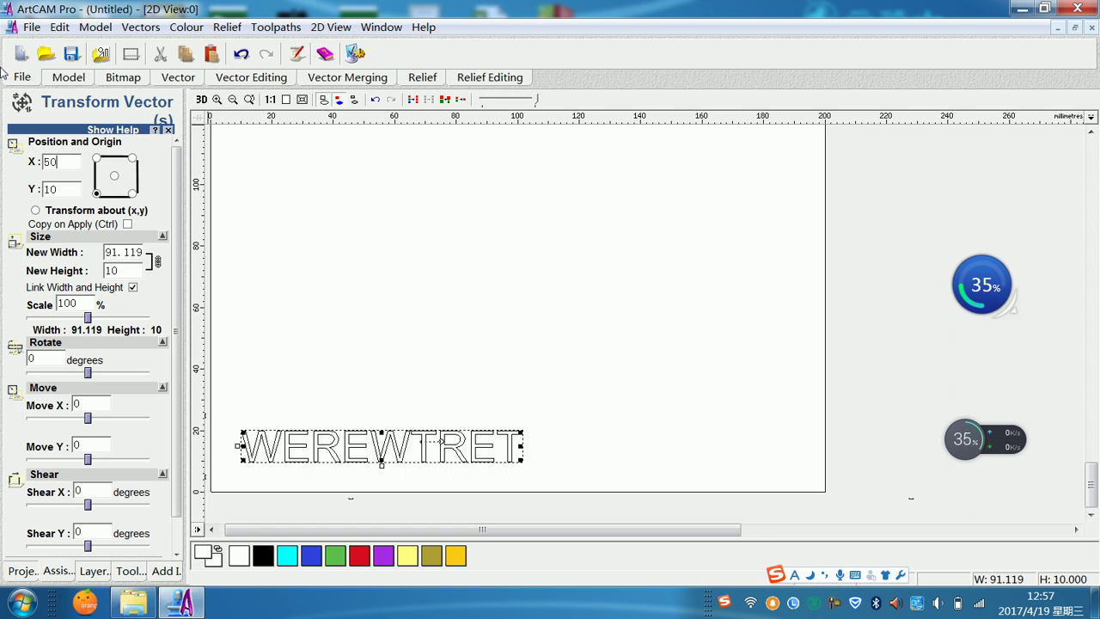
{"action": "key", "text": "Tab"}
{"action": "type", "text": "40"}
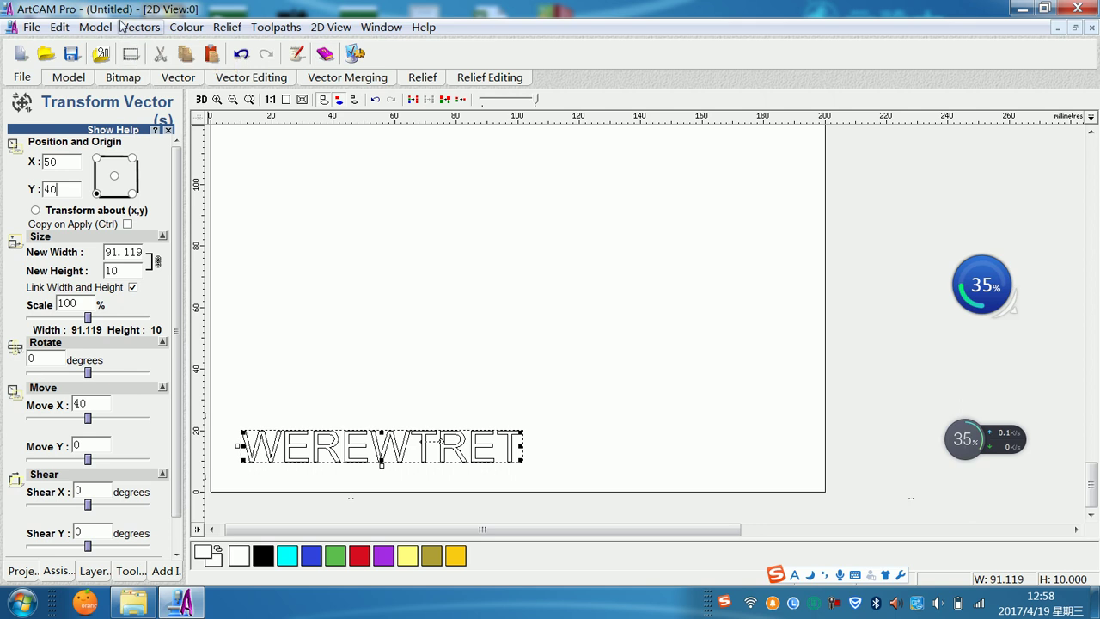
{"action": "scroll", "coordinate": [152, 481], "scroll_direction": "down", "scroll_amount": 1}
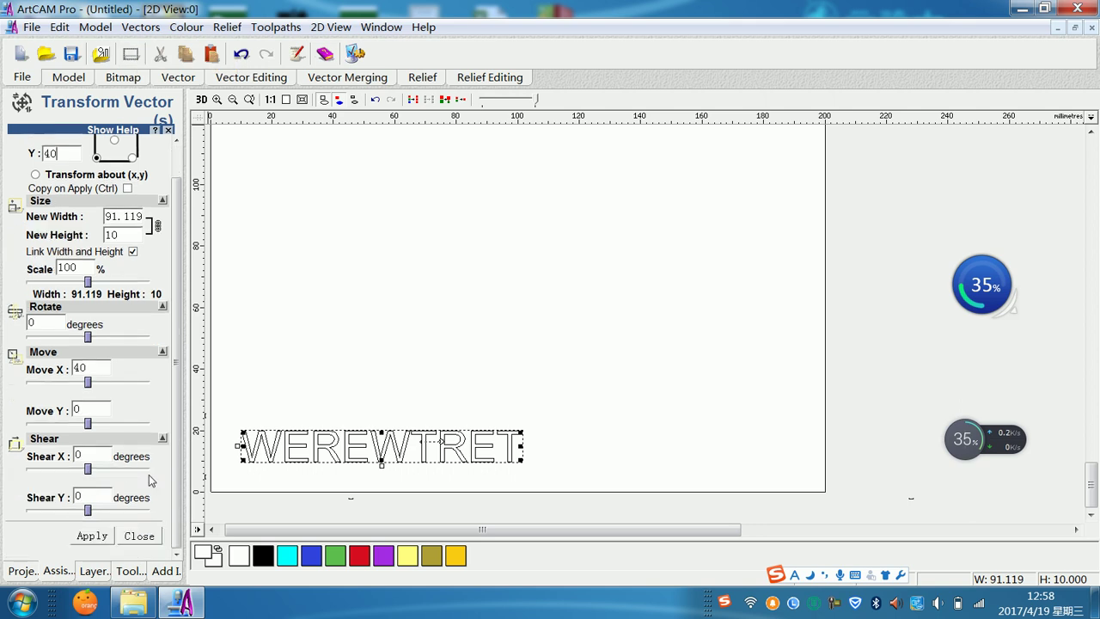
{"action": "left_click", "coordinate": [92, 535]}
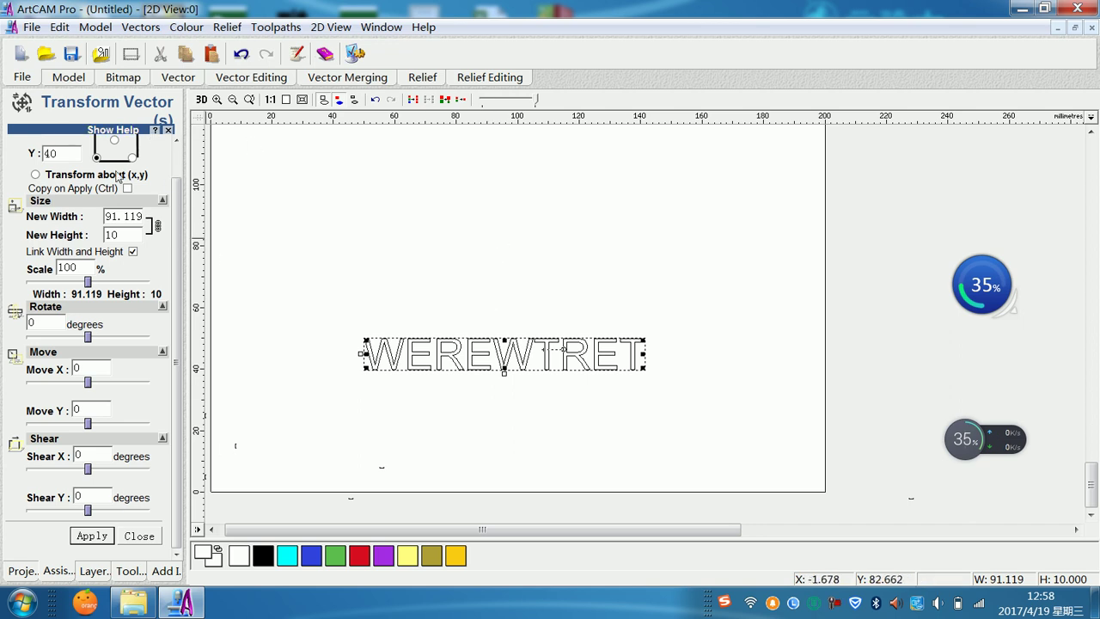
{"action": "scroll", "coordinate": [171, 172], "scroll_direction": "up", "scroll_amount": 1}
{"action": "scroll", "coordinate": [171, 167], "scroll_direction": "up", "scroll_amount": 1}
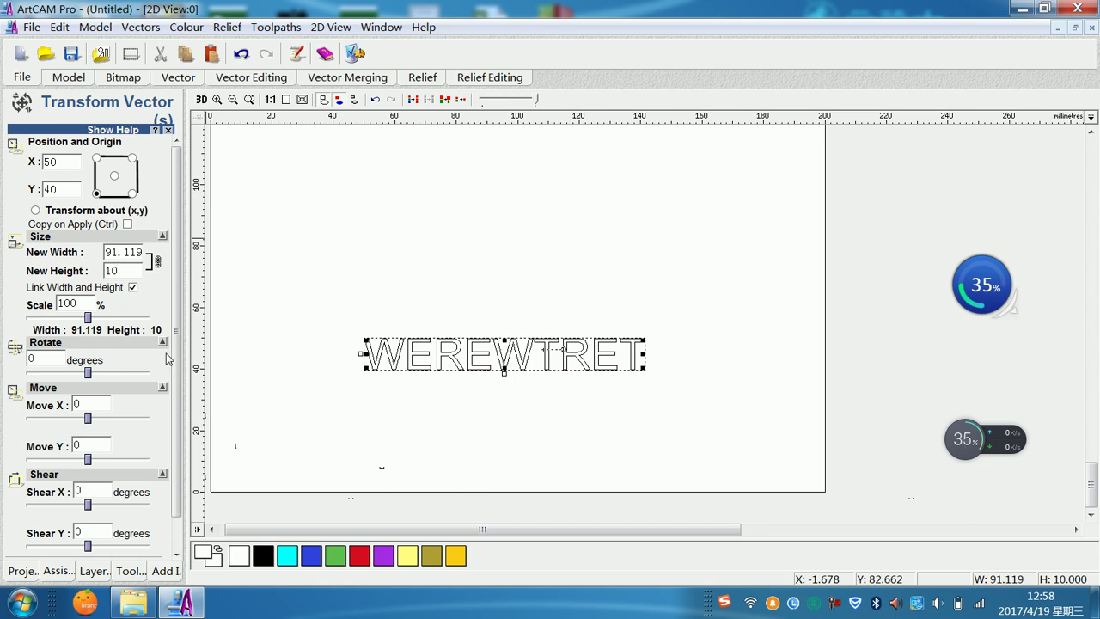
{"action": "scroll", "coordinate": [178, 546], "scroll_direction": "down", "scroll_amount": 1}
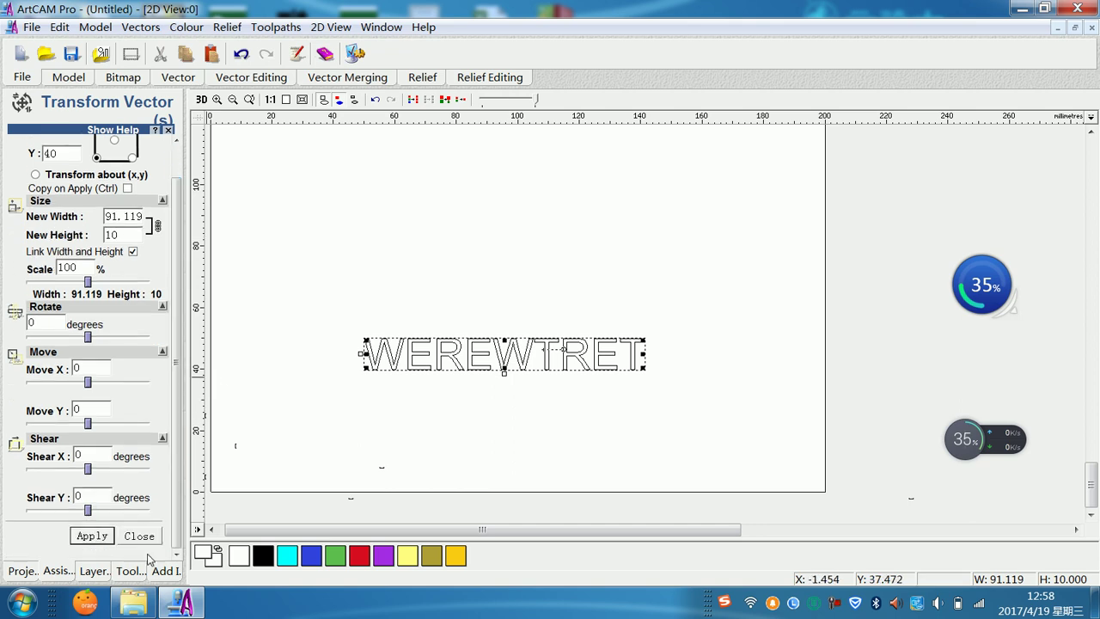
{"action": "left_click", "coordinate": [139, 538]}
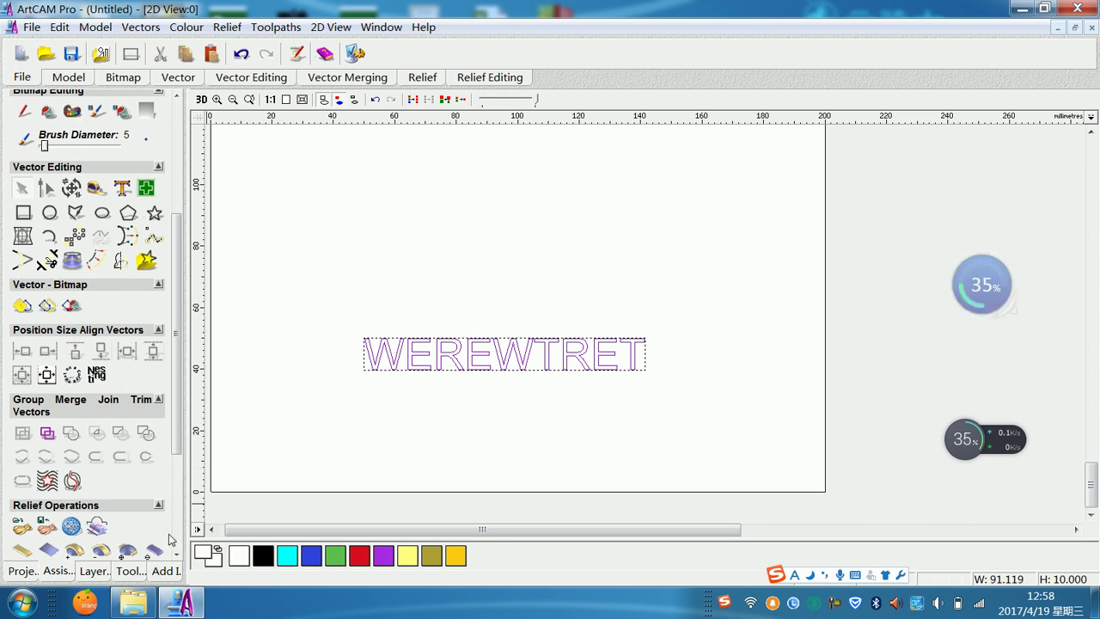
Step: Reselect the WEREWTRET text and start a 2D Area Clearance toolpath for it with a finish depth of 2 mm
{"action": "left_click", "coordinate": [129, 570]}
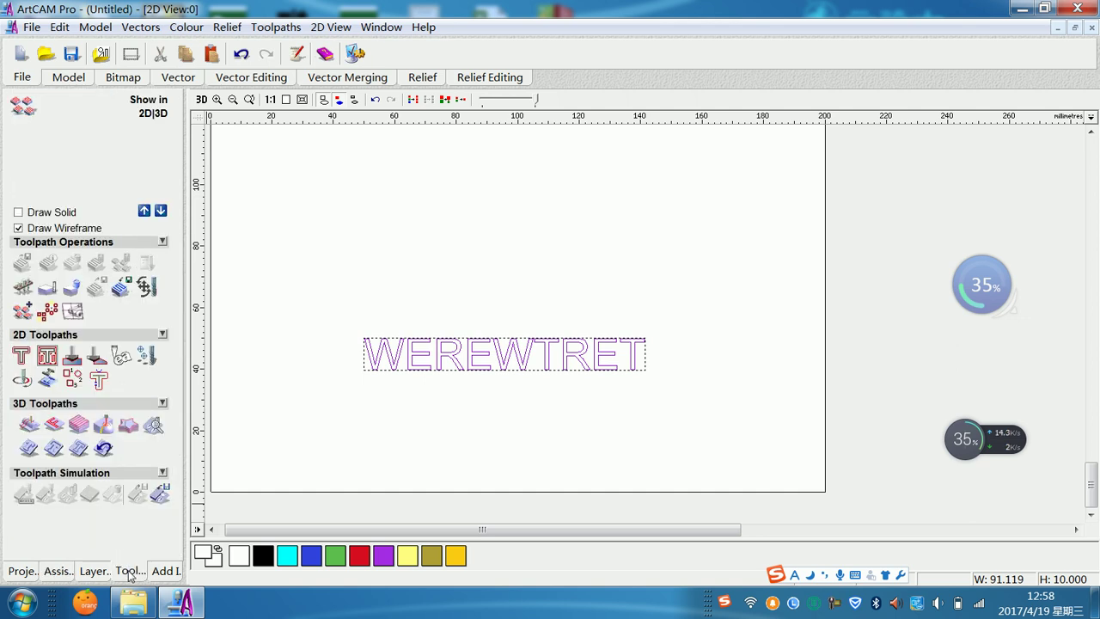
{"action": "mouse_move", "coordinate": [131, 601]}
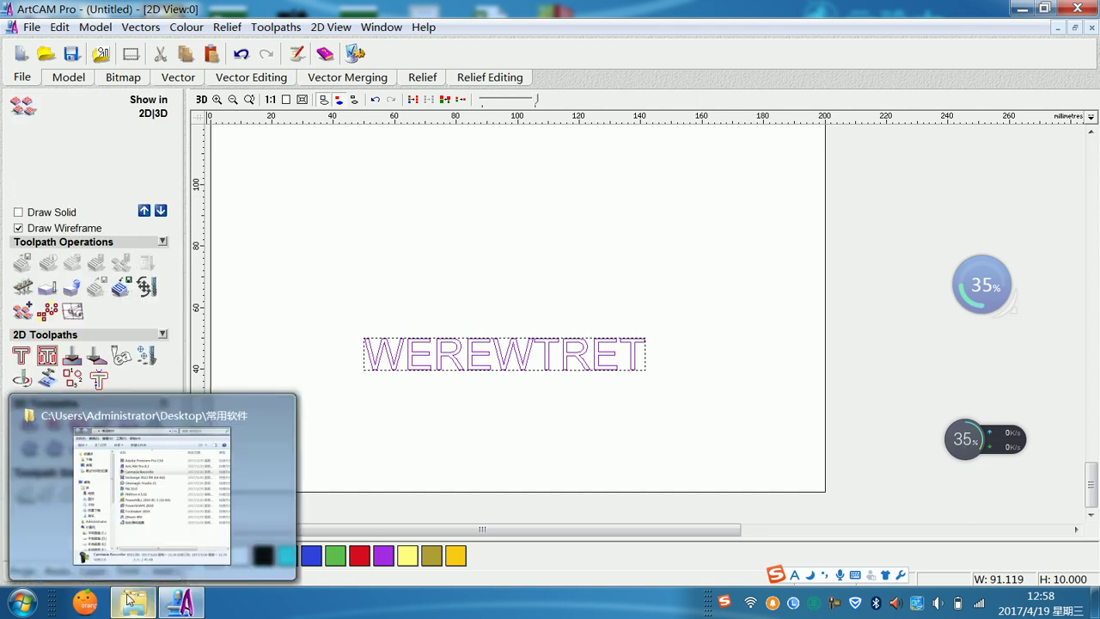
{"action": "left_click", "coordinate": [339, 418]}
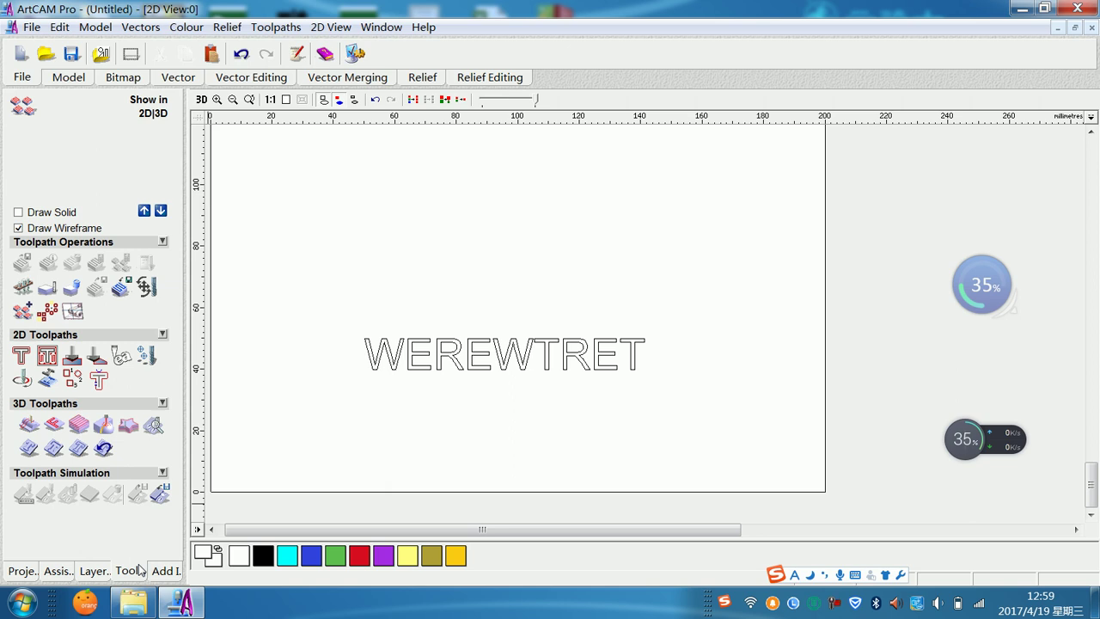
{"action": "mouse_move", "coordinate": [334, 319]}
{"action": "left_mouse_down"}
{"action": "mouse_move", "coordinate": [601, 420]}
{"action": "mouse_move", "coordinate": [324, 315]}
{"action": "left_mouse_up"}
{"action": "left_click_drag", "start_coordinate": [304, 263], "coordinate": [676, 447]}
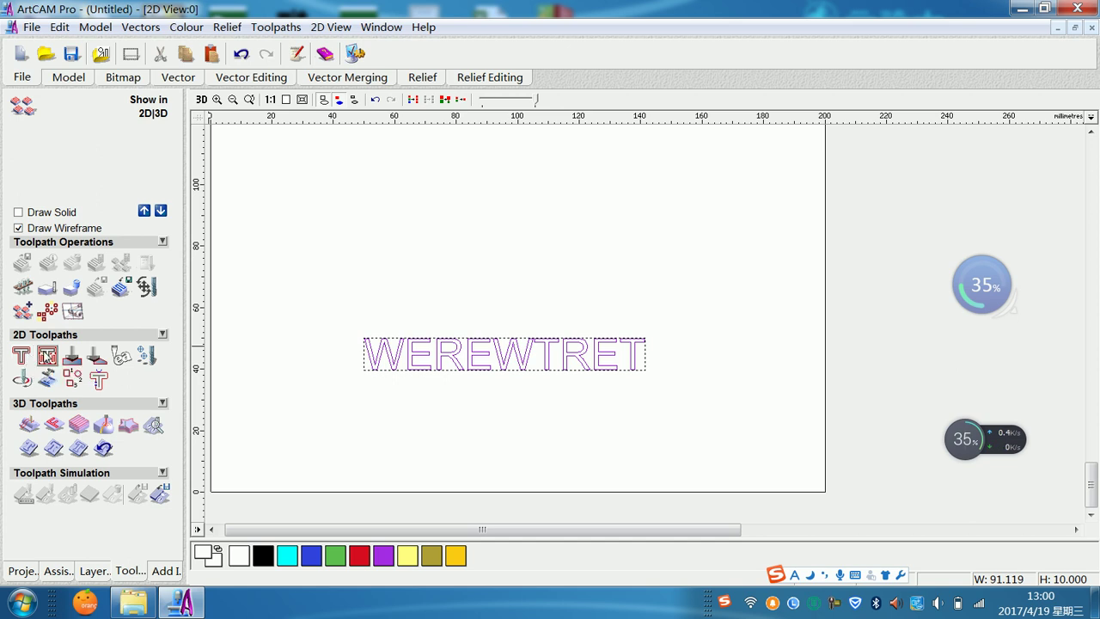
{"action": "left_click", "coordinate": [47, 355]}
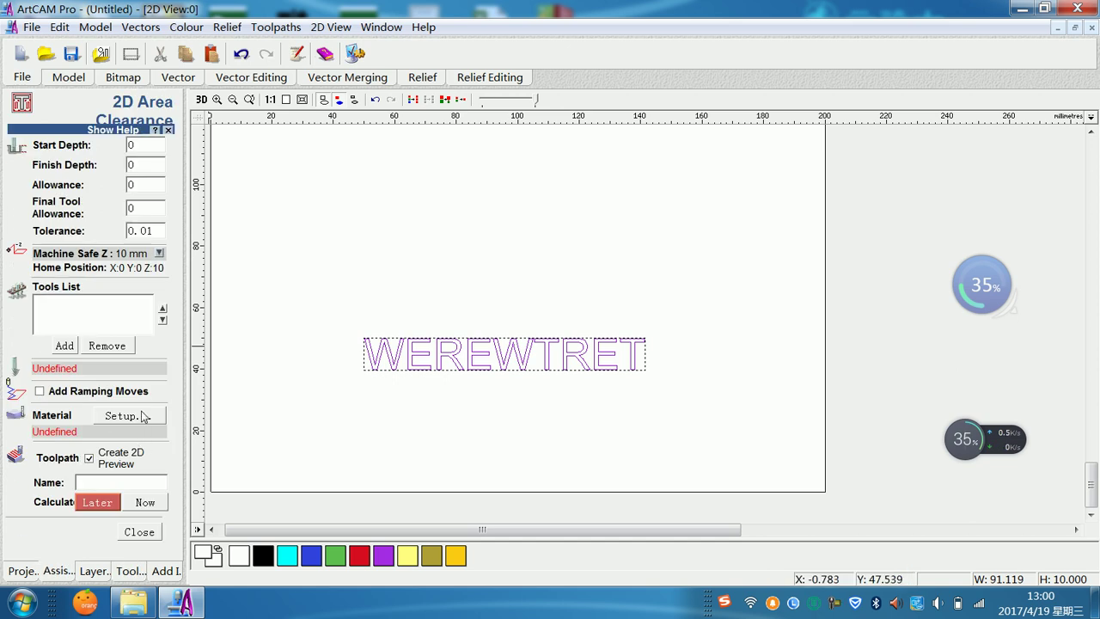
{"action": "left_click_drag", "start_coordinate": [148, 165], "coordinate": [131, 165]}
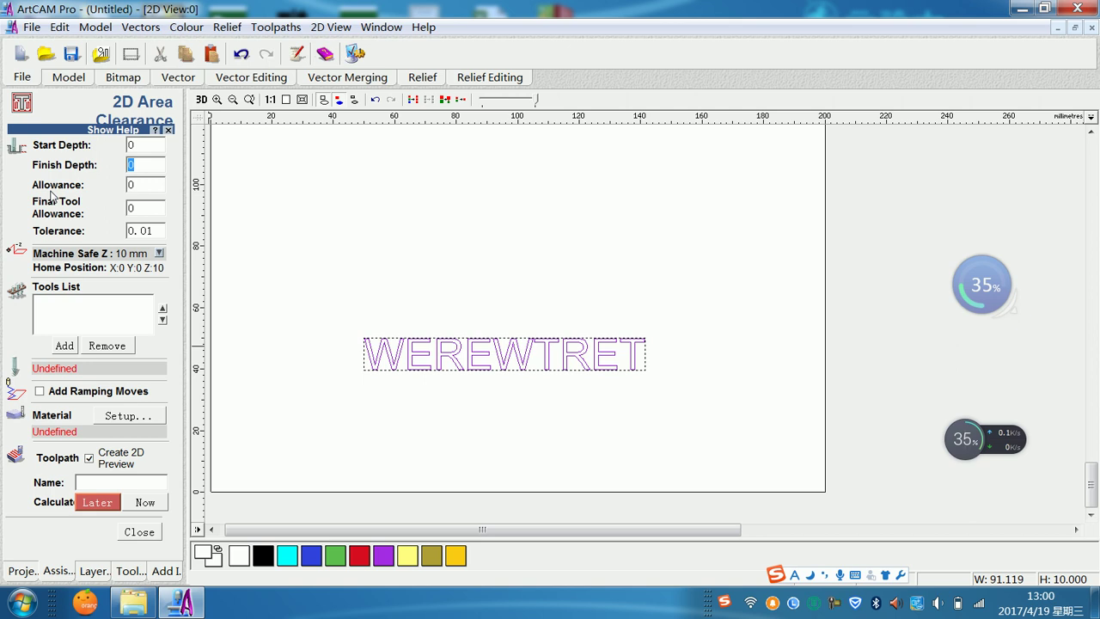
{"action": "type", "text": "2"}
Step: Open the toolpath's material setup and set the material thickness to 30 mm
{"action": "left_click", "coordinate": [117, 417]}
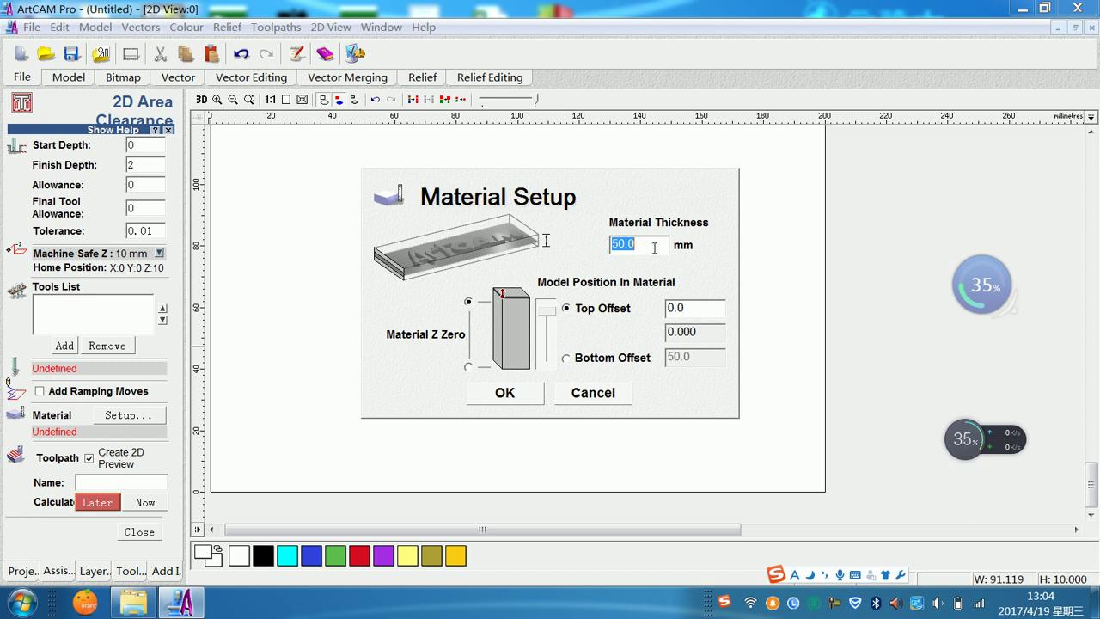
{"action": "key", "text": "BackSpace"}
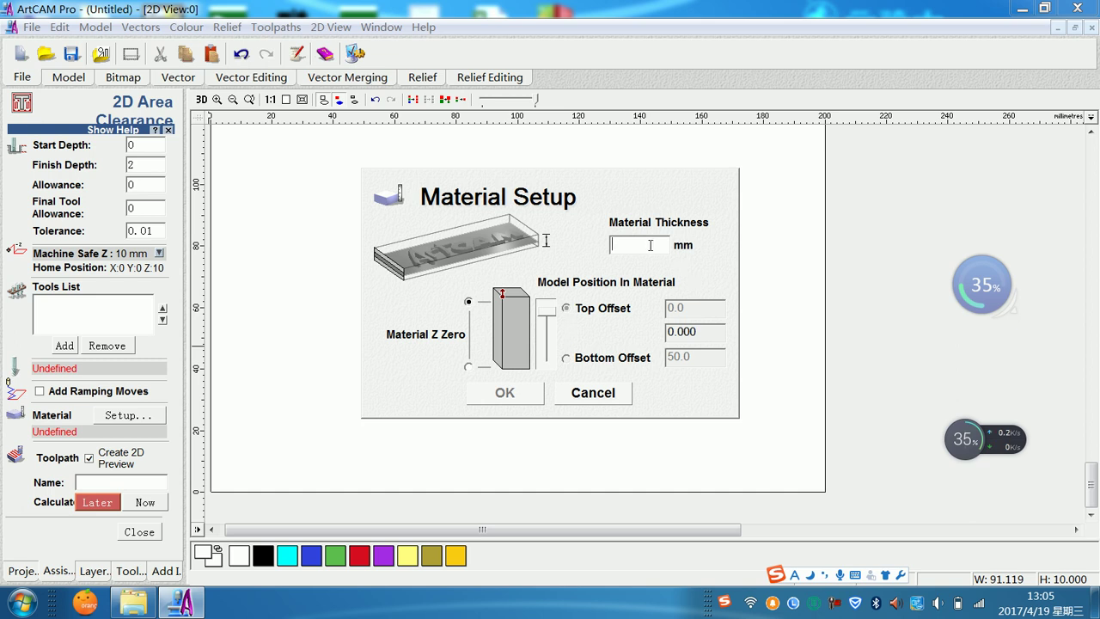
{"action": "type", "text": "50"}
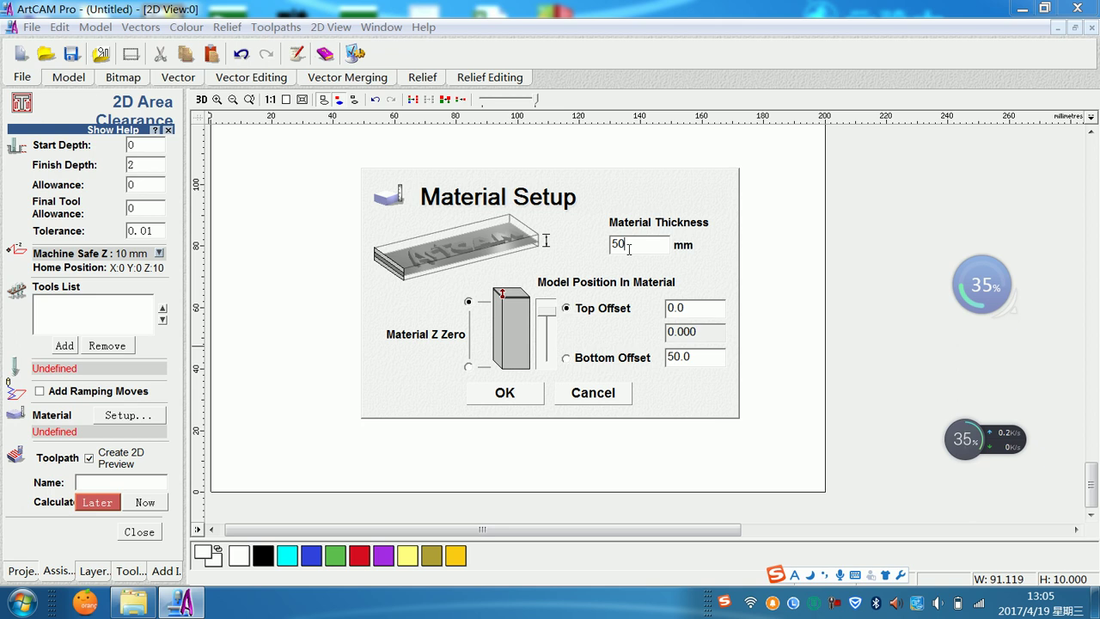
{"action": "key", "text": "BackSpace"}
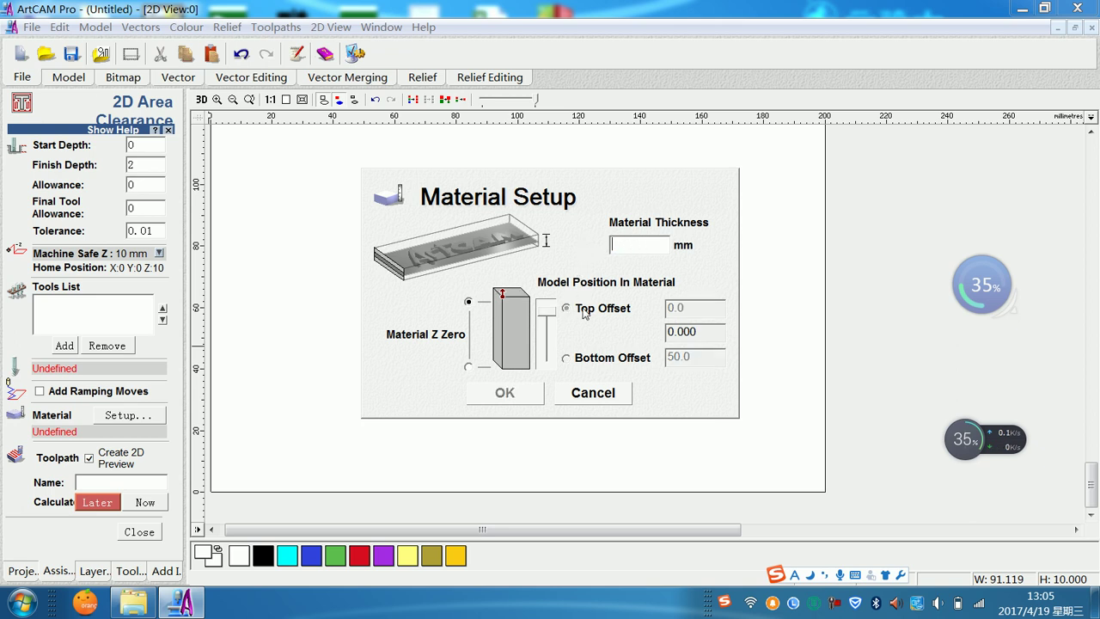
{"action": "type", "text": "30"}
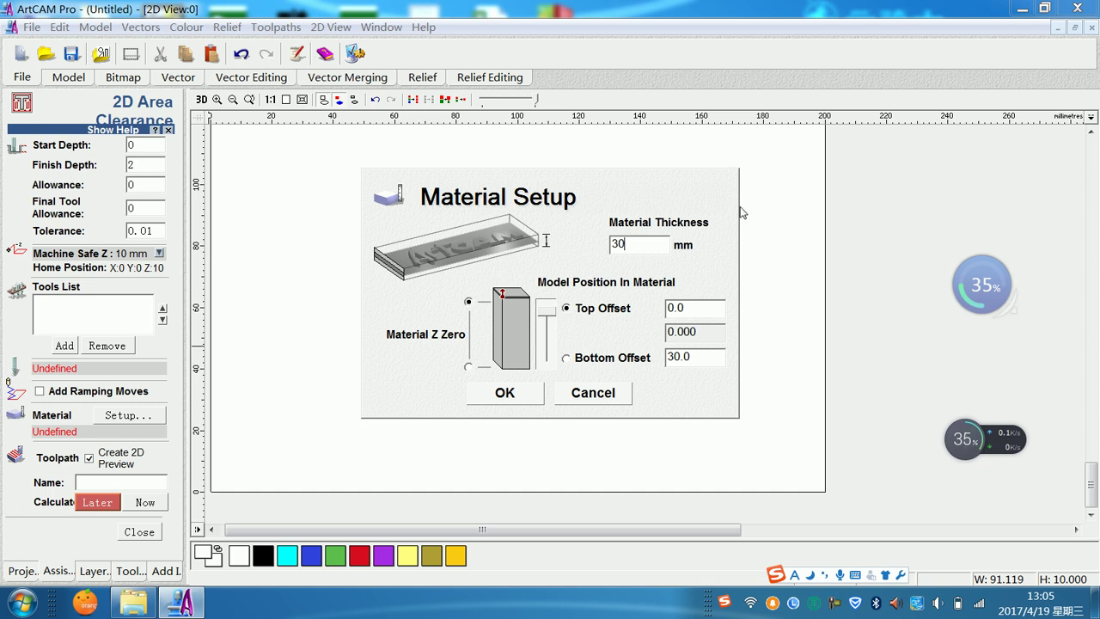
Step: Set the material thickness to 2 mm and define the model position in the material by its bottom offset
{"action": "left_click_drag", "start_coordinate": [634, 242], "coordinate": [612, 242]}
{"action": "left_click", "coordinate": [633, 241]}
{"action": "key", "text": "BackSpace"}
{"action": "key", "text": "BackSpace"}
{"action": "type", "text": "2"}
{"action": "left_click", "coordinate": [567, 358]}
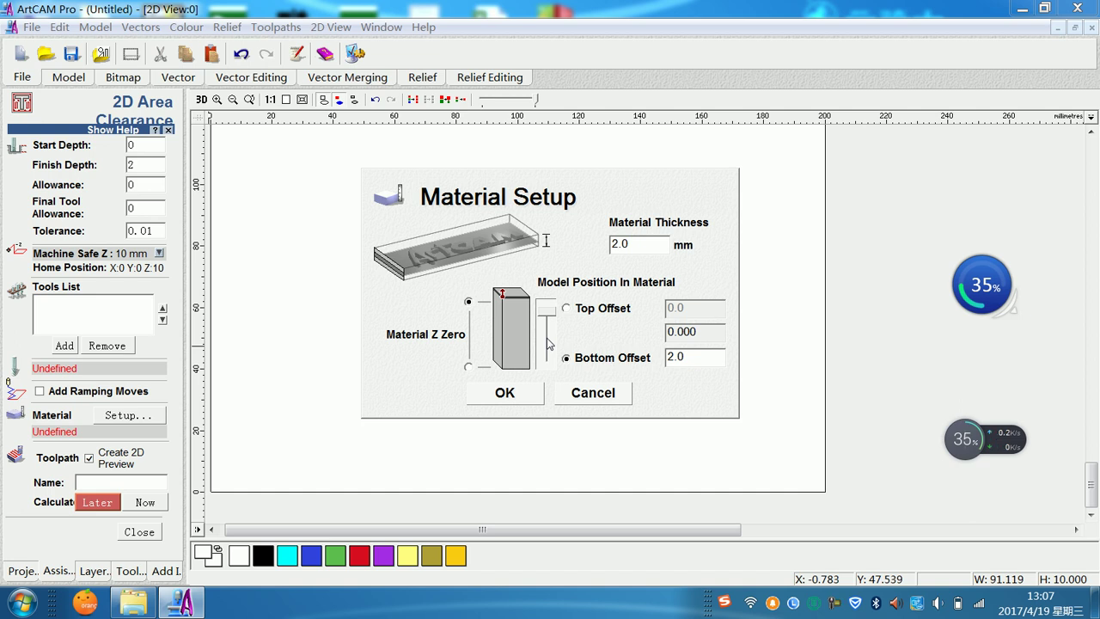
Step: Set the material thickness to 20 mm and accept the material setup
{"action": "left_click_drag", "start_coordinate": [635, 243], "coordinate": [607, 248]}
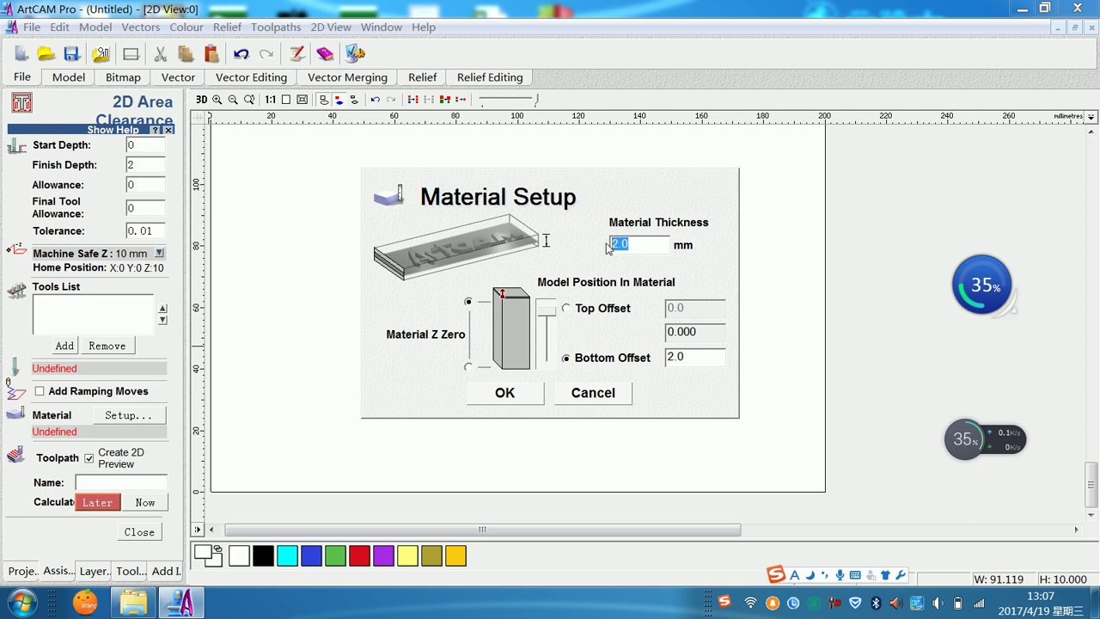
{"action": "type", "text": "20"}
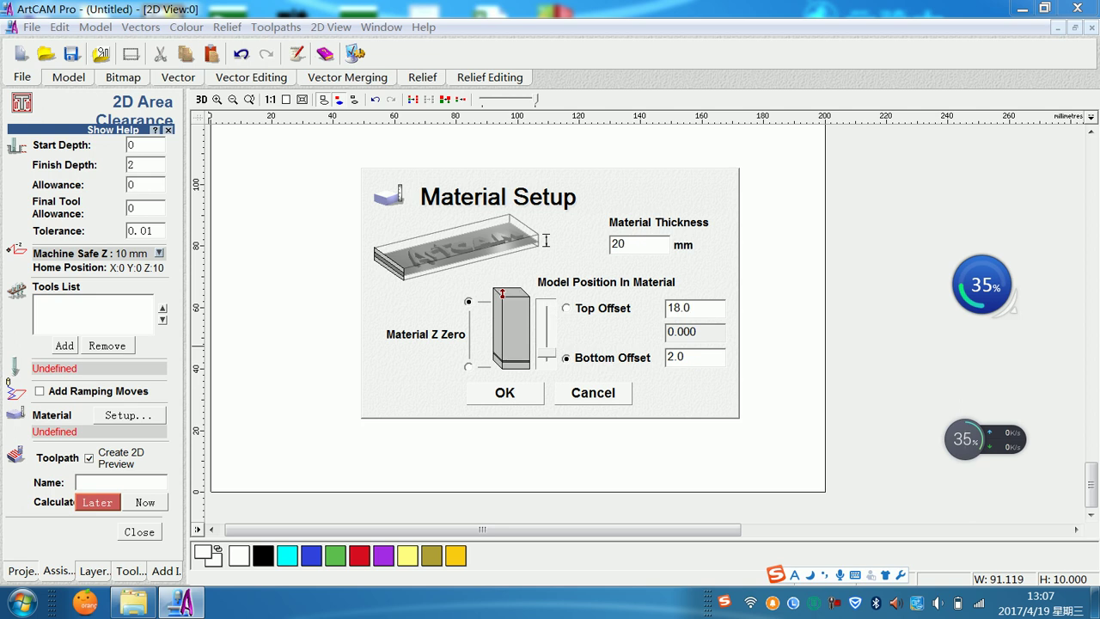
{"action": "key", "text": "Return"}
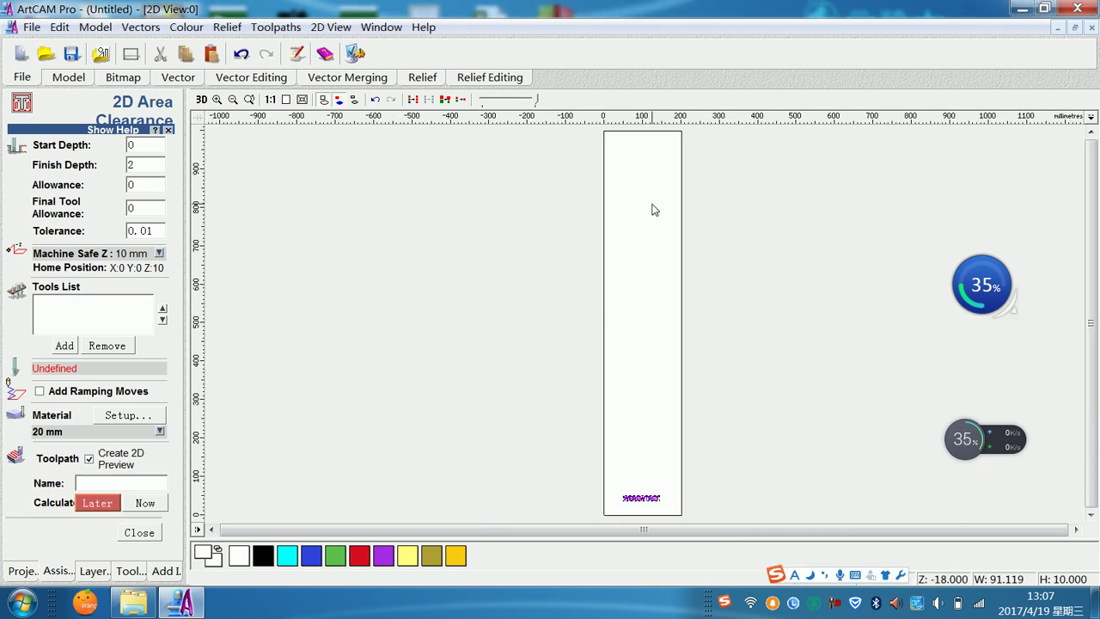
Step: Undo the repositioning of the WEREWTRET text and reselect the text at the model's lower-left corner
{"action": "key", "text": "ctrl+z"}
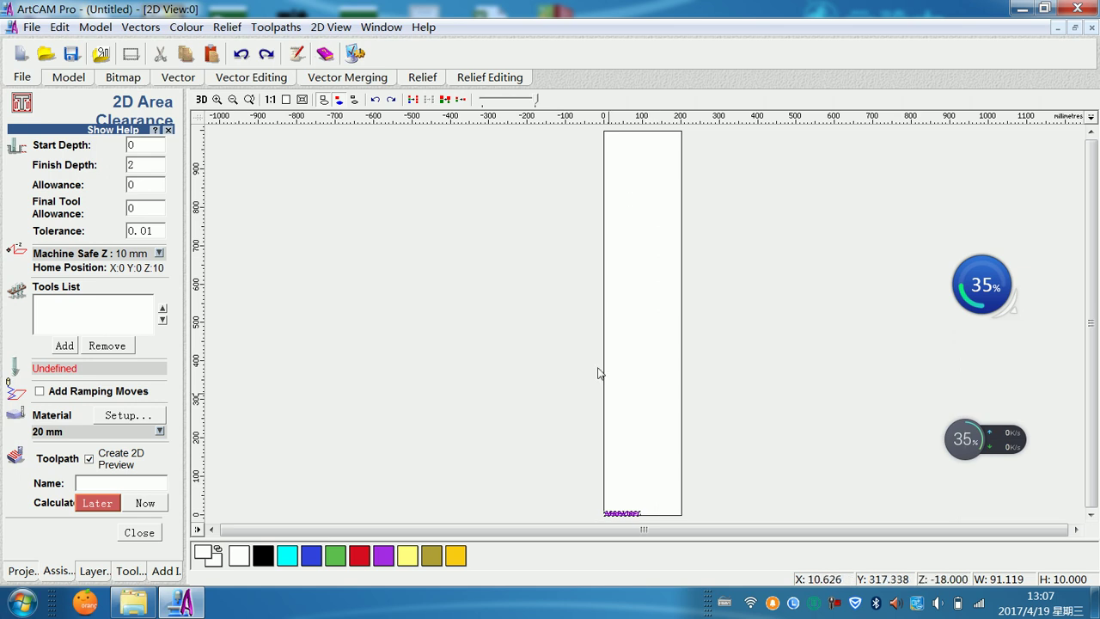
{"action": "scroll", "coordinate": [558, 358], "scroll_direction": "up", "scroll_amount": 3}
{"action": "left_click_drag", "start_coordinate": [1089, 361], "coordinate": [1090, 461]}
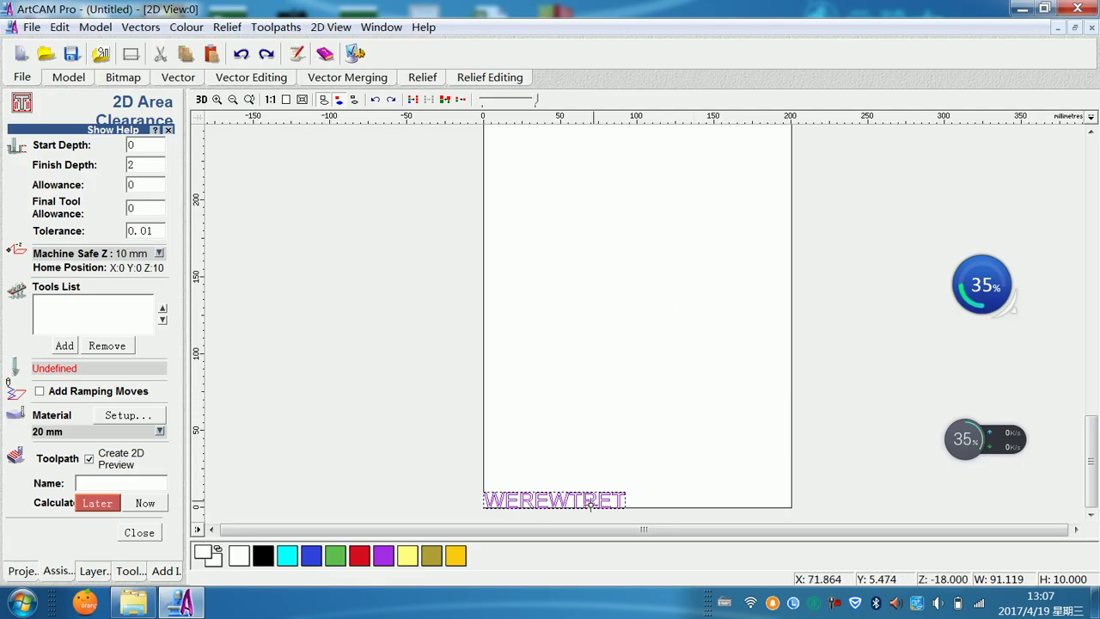
{"action": "scroll", "coordinate": [589, 510], "scroll_direction": "down", "scroll_amount": 3}
{"action": "scroll", "coordinate": [590, 510], "scroll_direction": "up", "scroll_amount": 5}
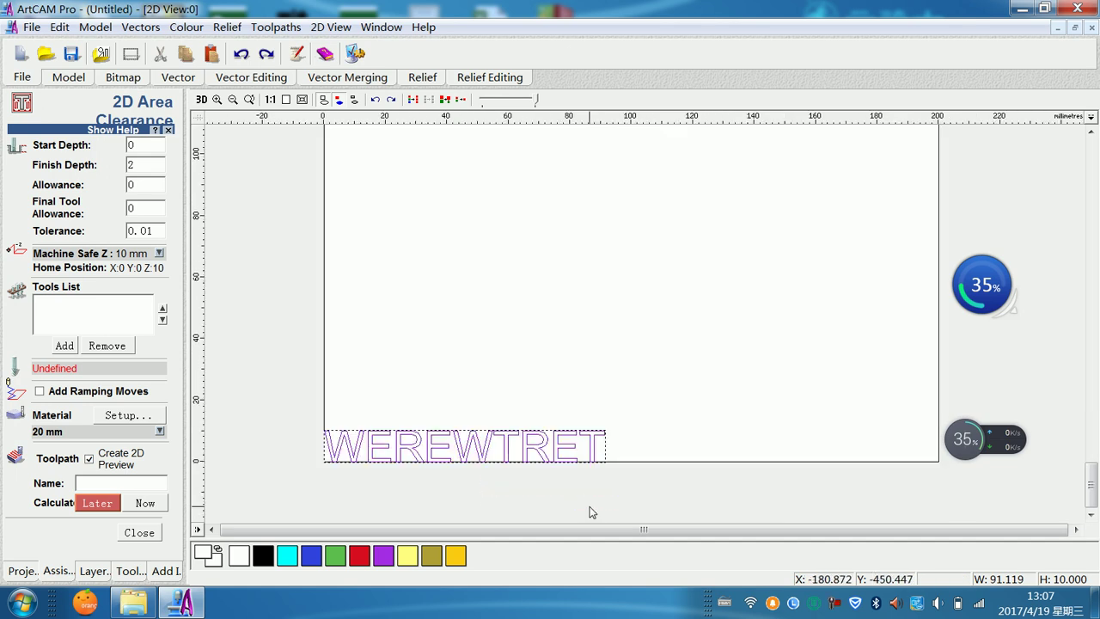
{"action": "scroll", "coordinate": [546, 454], "scroll_direction": "up", "scroll_amount": 2}
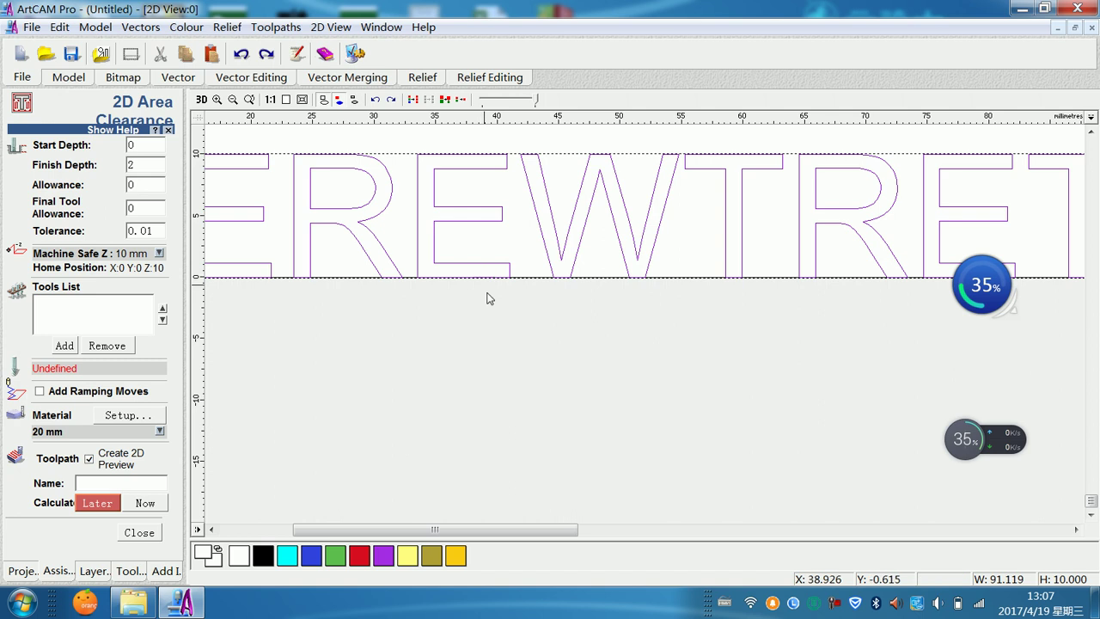
{"action": "left_click", "coordinate": [460, 273]}
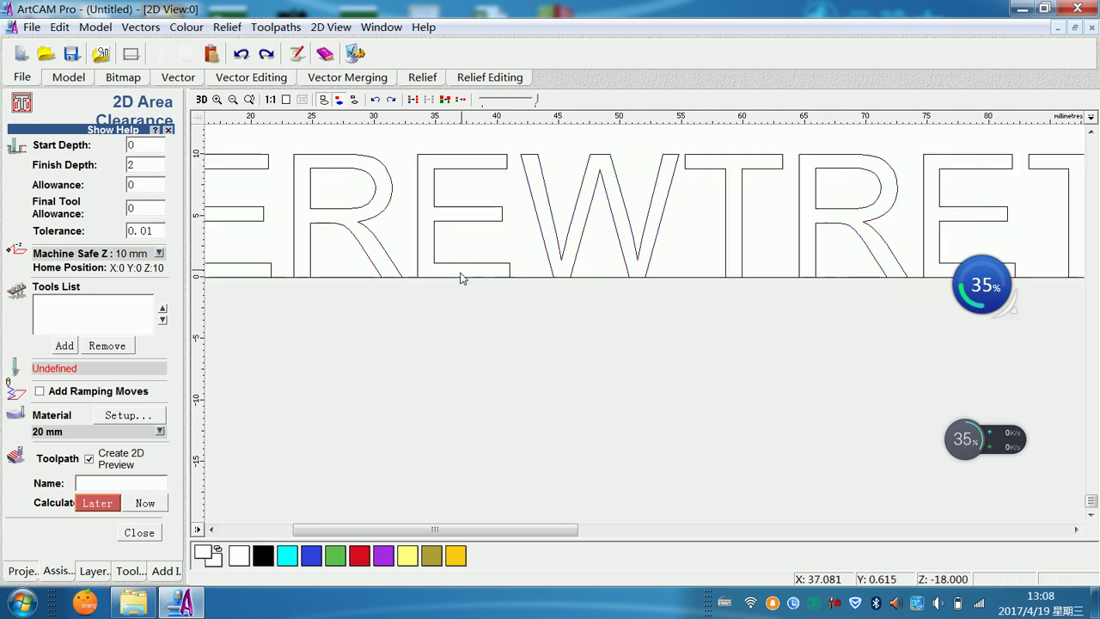
{"action": "left_click", "coordinate": [471, 264]}
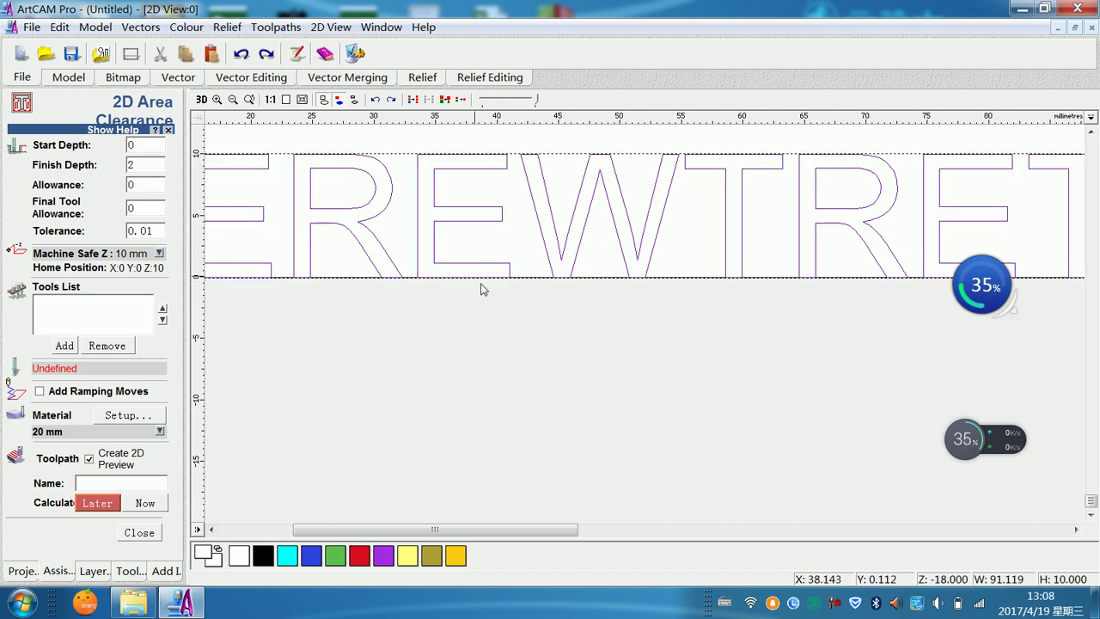
{"action": "scroll", "coordinate": [487, 295], "scroll_direction": "up", "scroll_amount": 4}
{"action": "scroll", "coordinate": [488, 295], "scroll_direction": "down", "scroll_amount": 4}
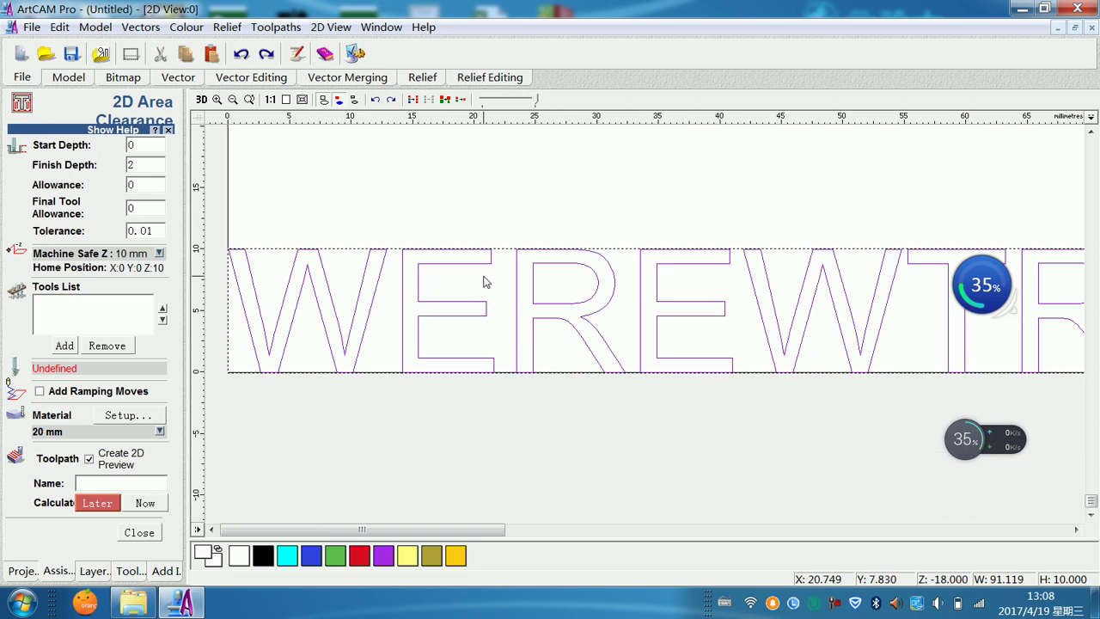
{"action": "scroll", "coordinate": [484, 282], "scroll_direction": "down", "scroll_amount": 3}
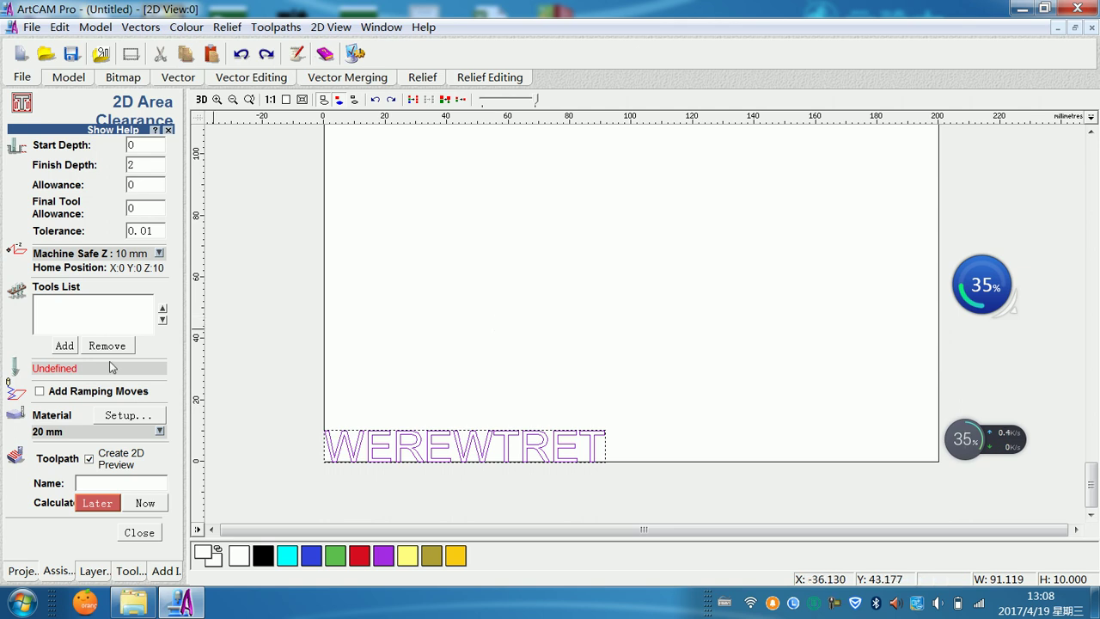
Step: Reopen the material setup, position the model by a top offset of 0 mm and accept the setup
{"action": "left_click", "coordinate": [122, 417]}
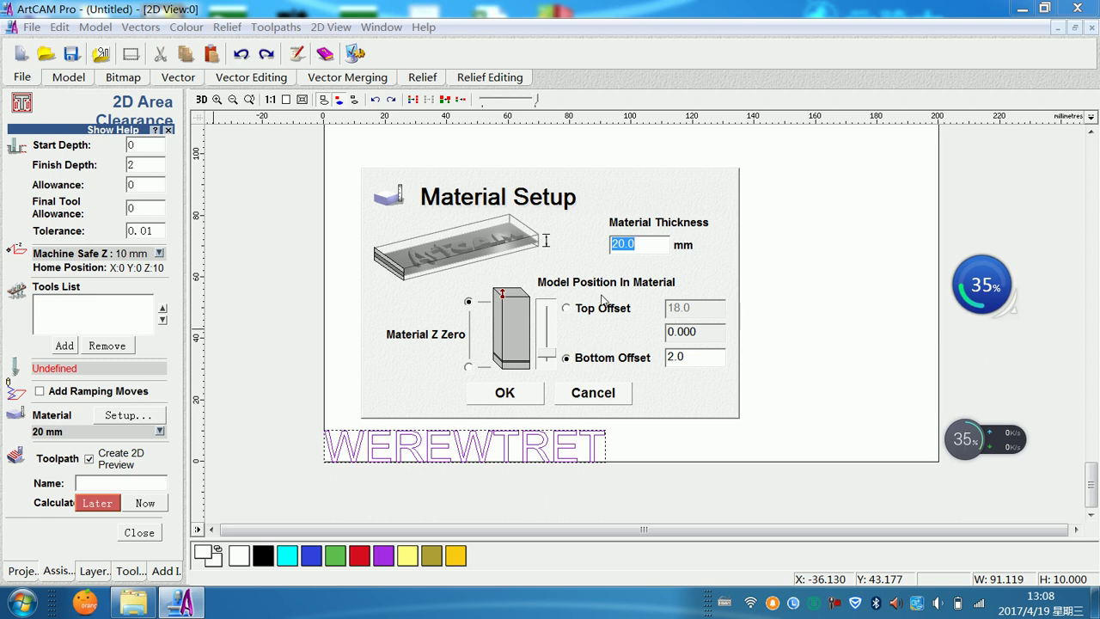
{"action": "left_click", "coordinate": [567, 308]}
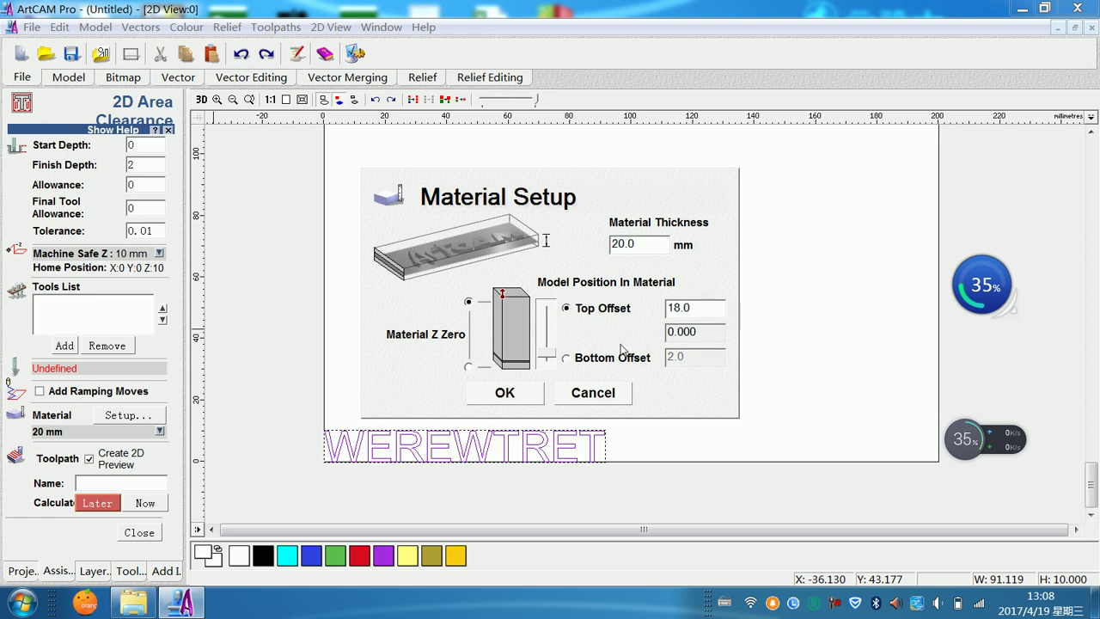
{"action": "double_click", "coordinate": [699, 316]}
{"action": "type", "text": "100"}
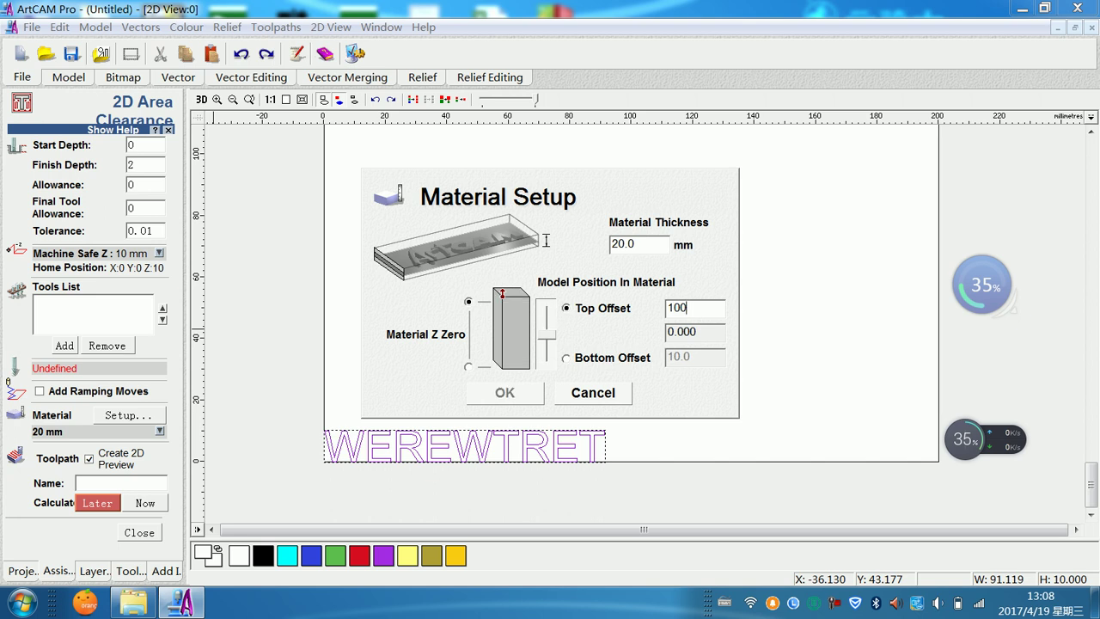
{"action": "key", "text": "BackSpace"}
{"action": "key", "text": "BackSpace"}
{"action": "key", "text": "BackSpace"}
{"action": "type", "text": "0"}
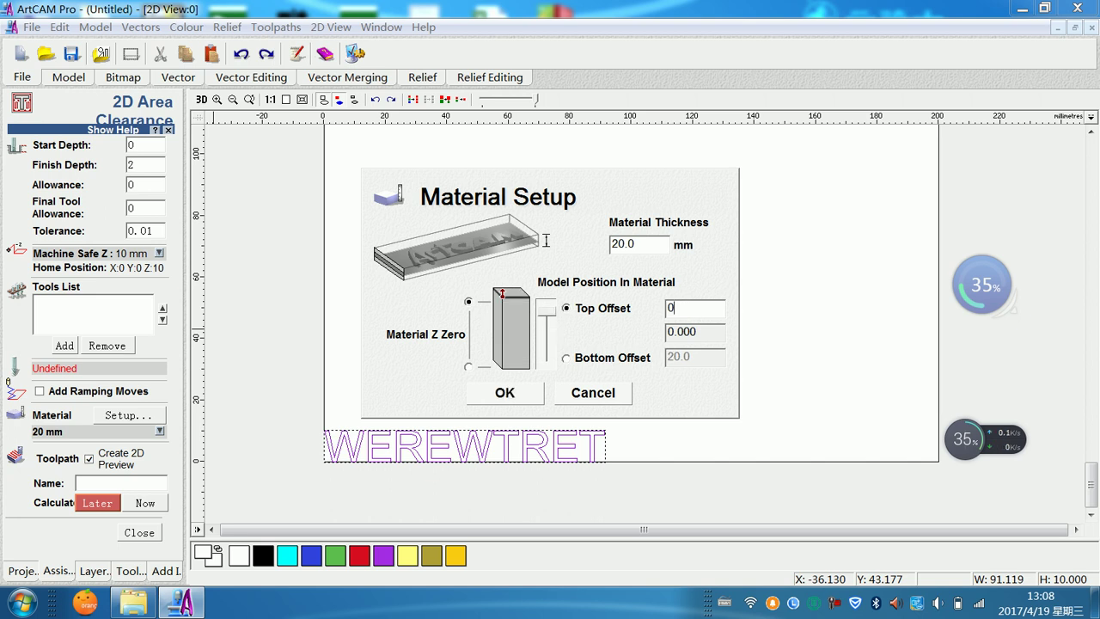
{"action": "left_click", "coordinate": [472, 388]}
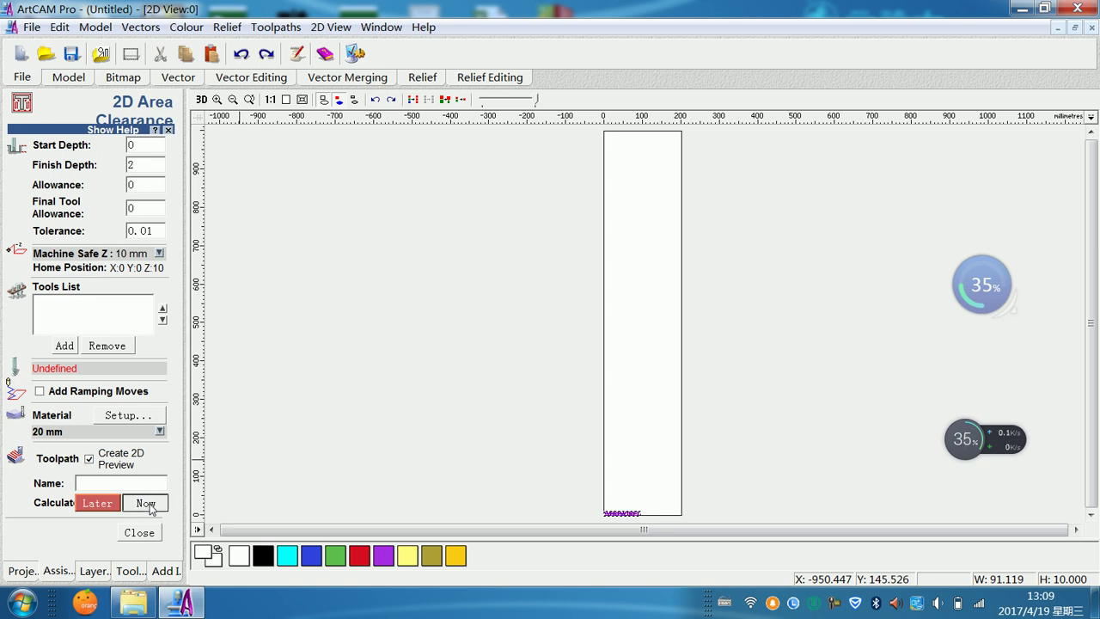
Step: Try to calculate the 2D area clearance toolpath immediately and reselect the WEREWTRET text
{"action": "left_click", "coordinate": [146, 504]}
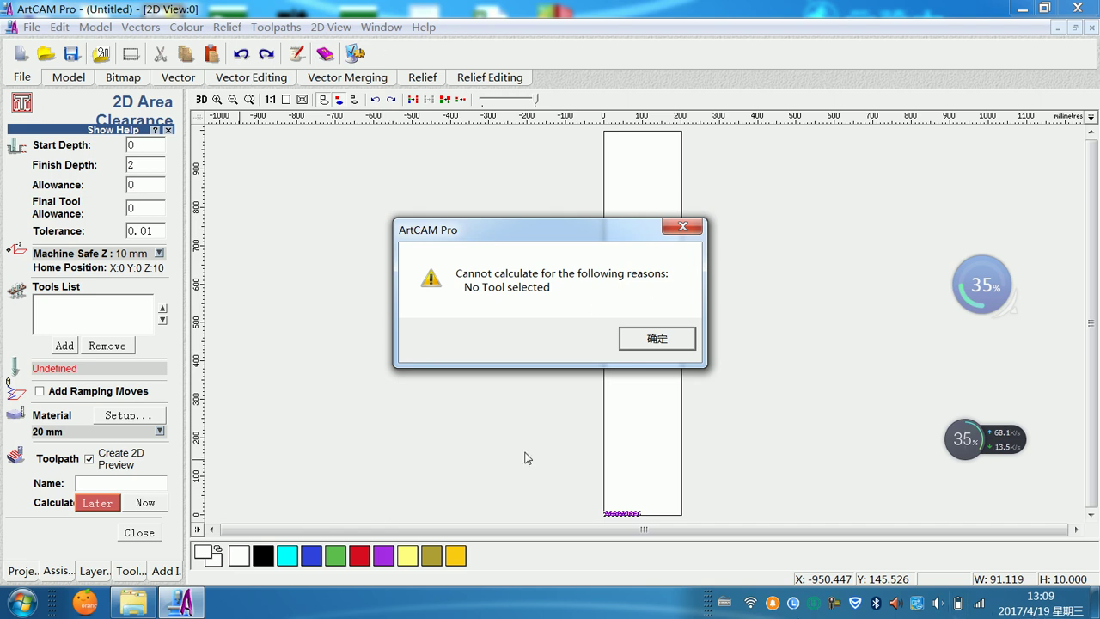
{"action": "left_click", "coordinate": [655, 337]}
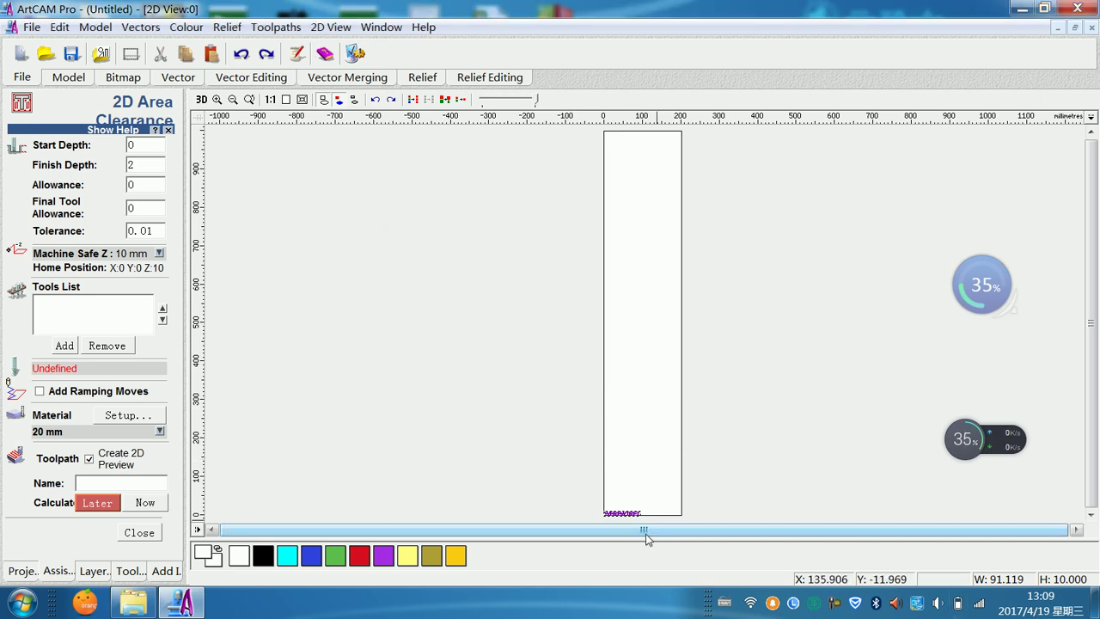
{"action": "scroll", "coordinate": [568, 489], "scroll_direction": "up", "scroll_amount": 3}
{"action": "scroll", "coordinate": [527, 463], "scroll_direction": "down", "scroll_amount": 2}
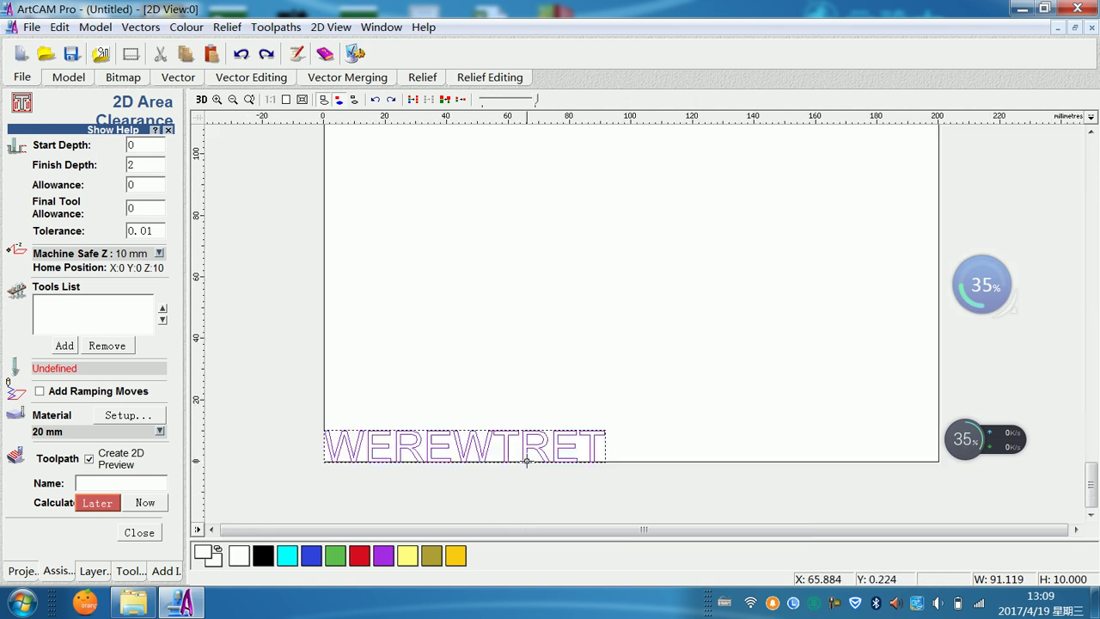
{"action": "left_click_drag", "start_coordinate": [308, 356], "coordinate": [662, 501]}
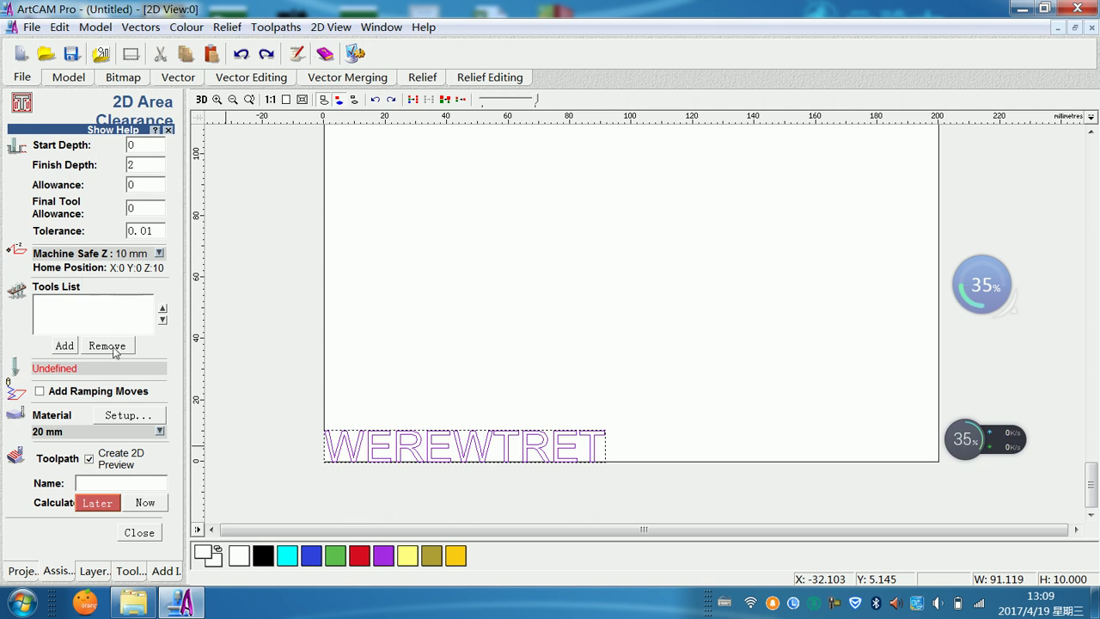
Step: Browse the metric and inch tool groups in the tool database and close it without choosing a tool
{"action": "left_click", "coordinate": [65, 346]}
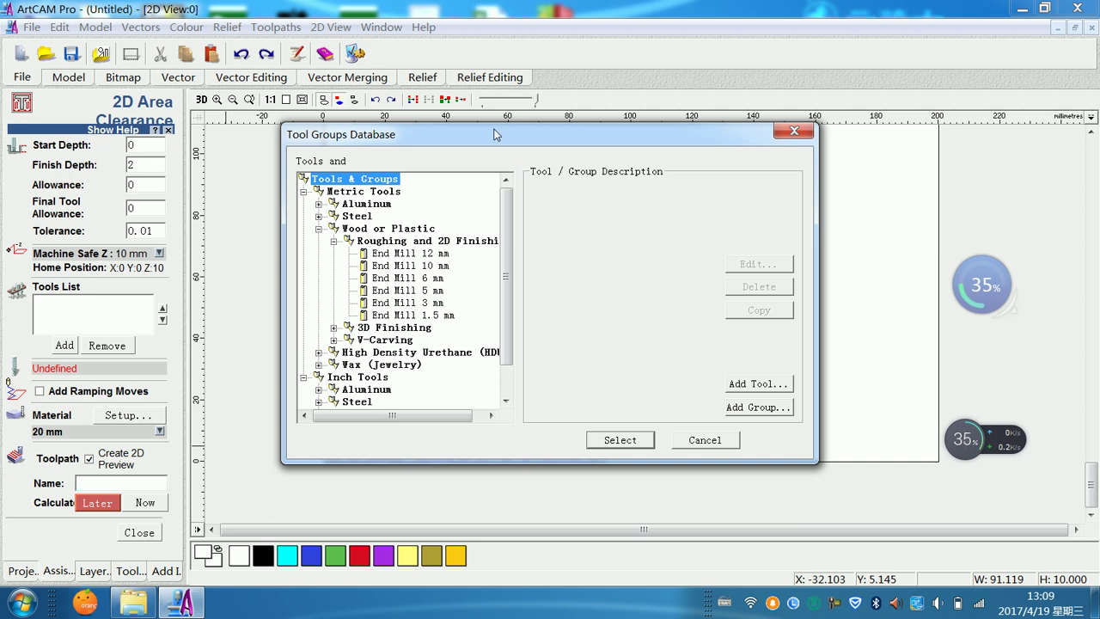
{"action": "left_click_drag", "start_coordinate": [497, 134], "coordinate": [483, 115]}
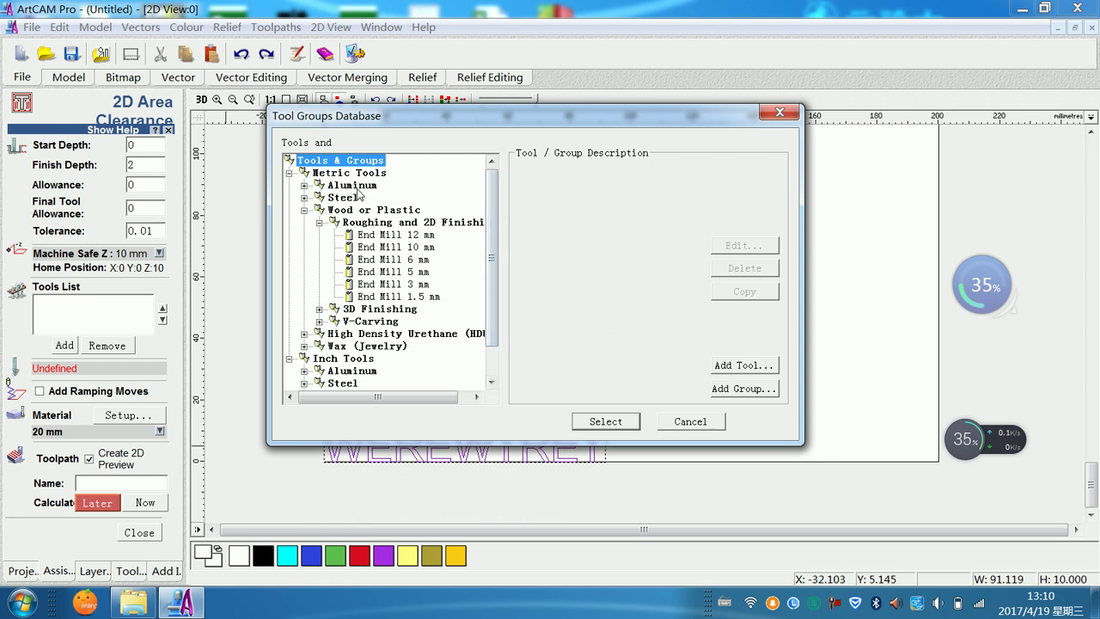
{"action": "scroll", "coordinate": [491, 273], "scroll_direction": "down", "scroll_amount": 1}
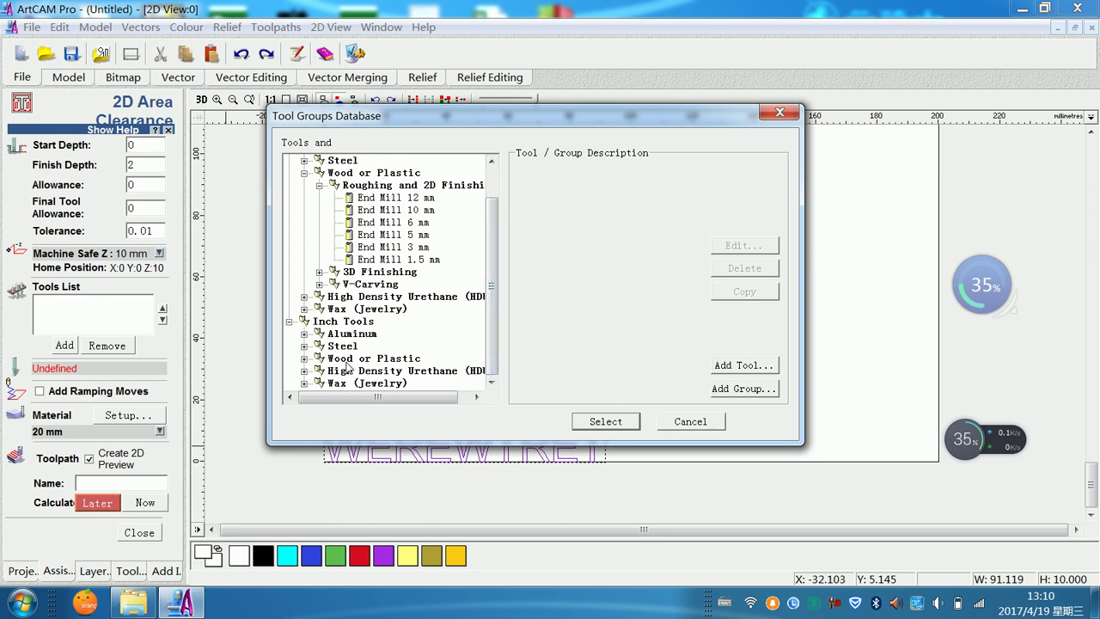
{"action": "scroll", "coordinate": [492, 230], "scroll_direction": "up", "scroll_amount": 1}
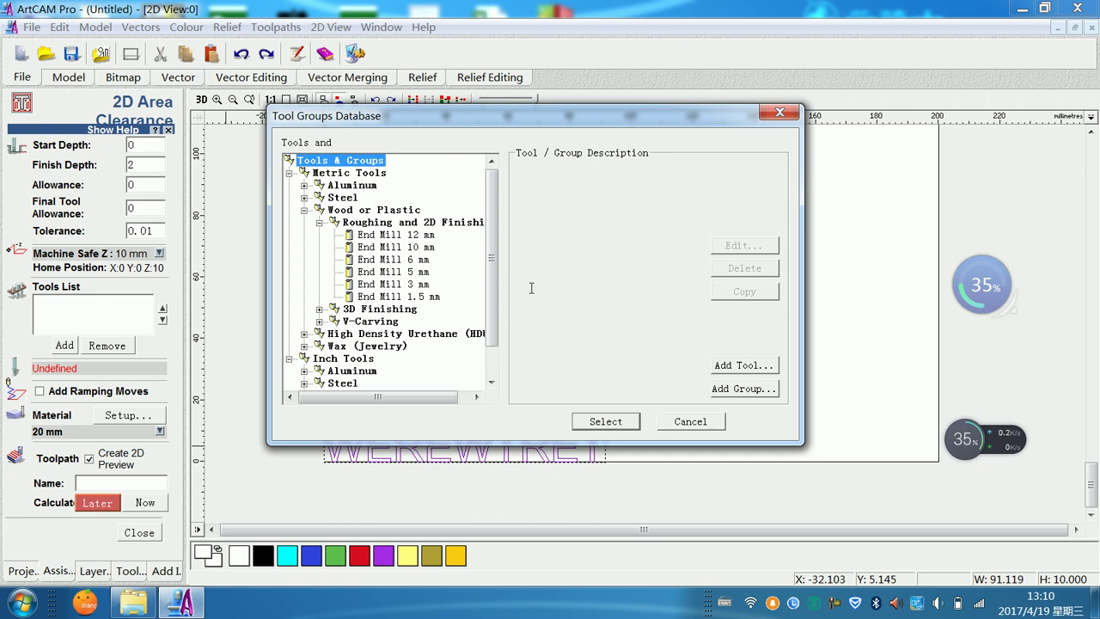
{"action": "left_click_drag", "start_coordinate": [494, 215], "coordinate": [495, 240]}
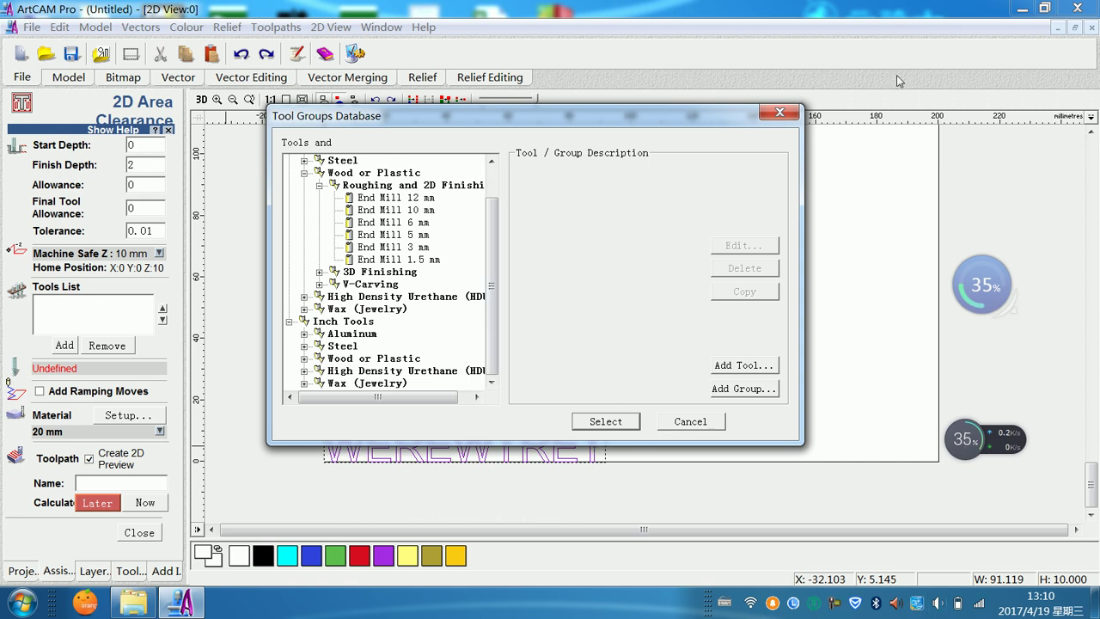
{"action": "left_click", "coordinate": [779, 112]}
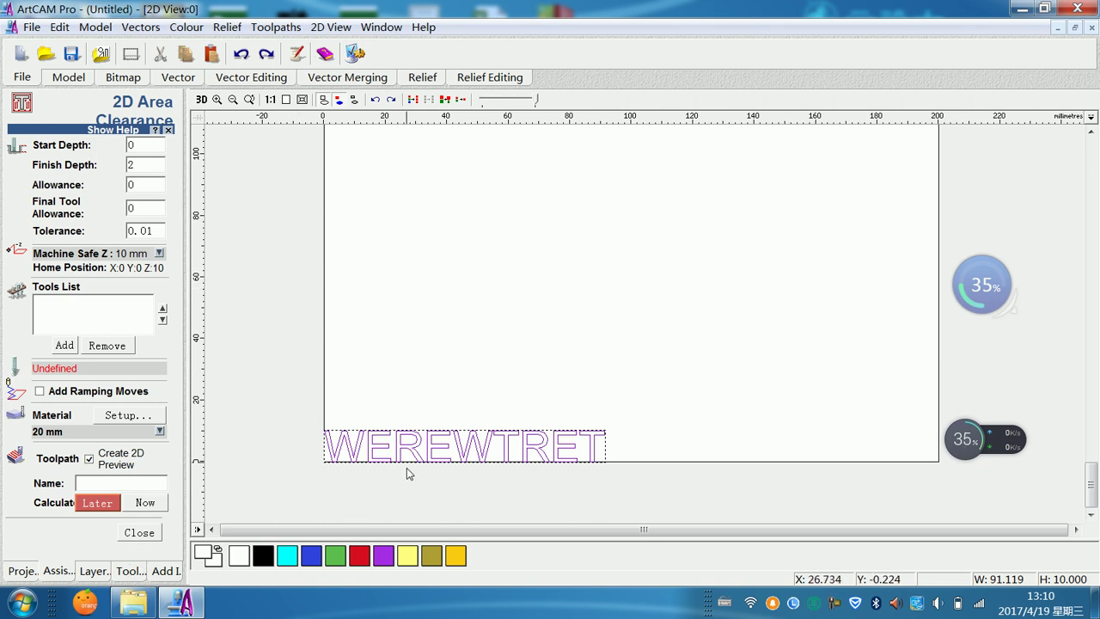
Step: Start a new tool in the tool database with the Radiused Engraving type and the description 11
{"action": "left_click", "coordinate": [64, 344]}
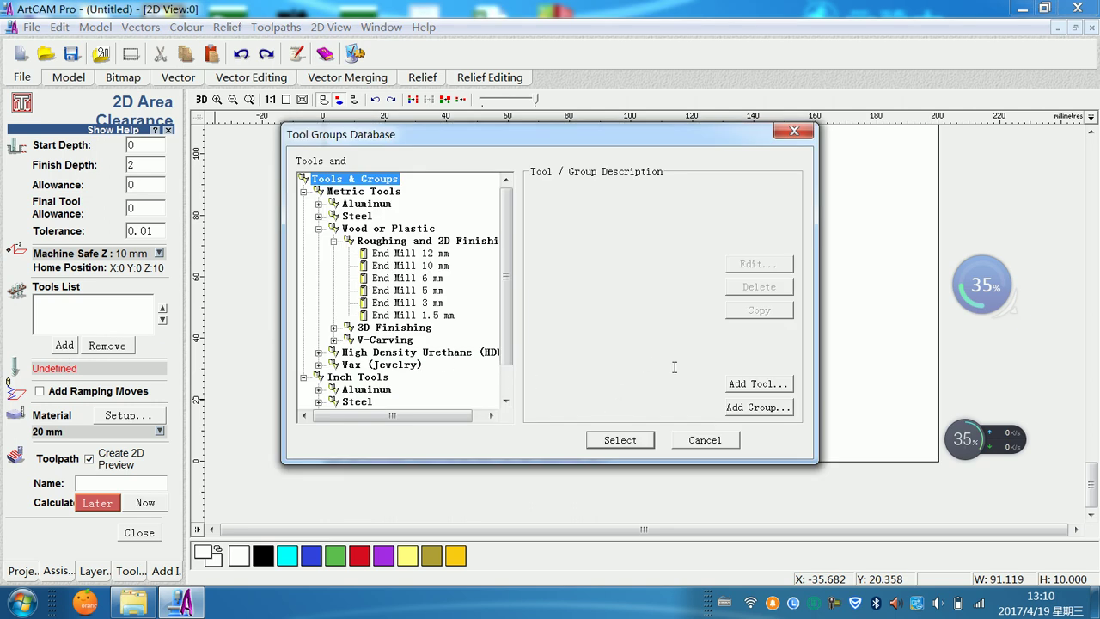
{"action": "left_click", "coordinate": [760, 385]}
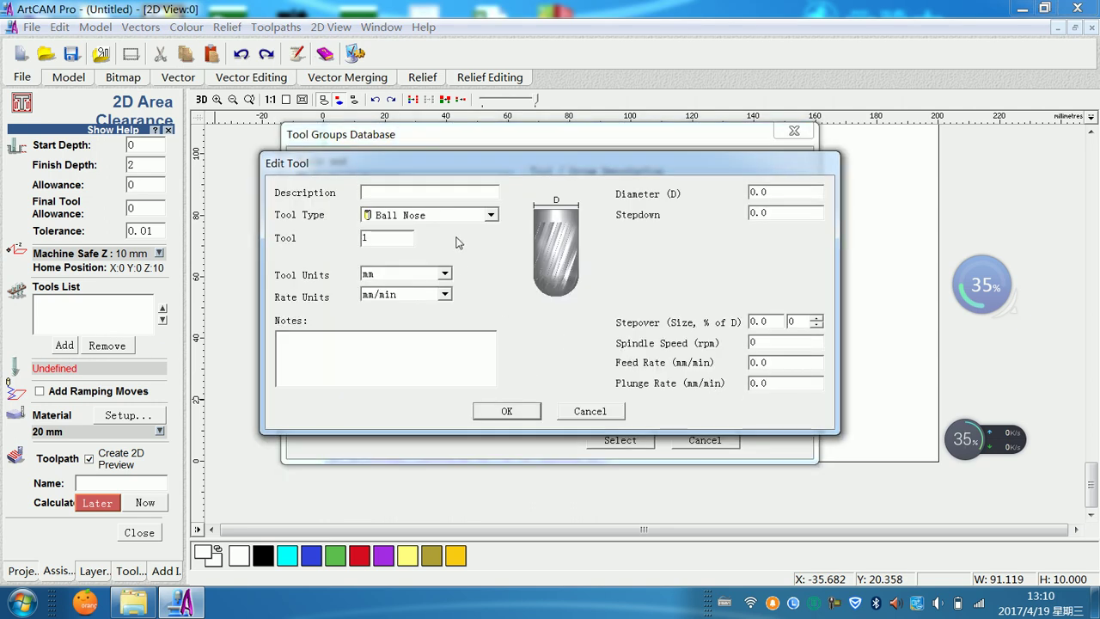
{"action": "left_click", "coordinate": [490, 216]}
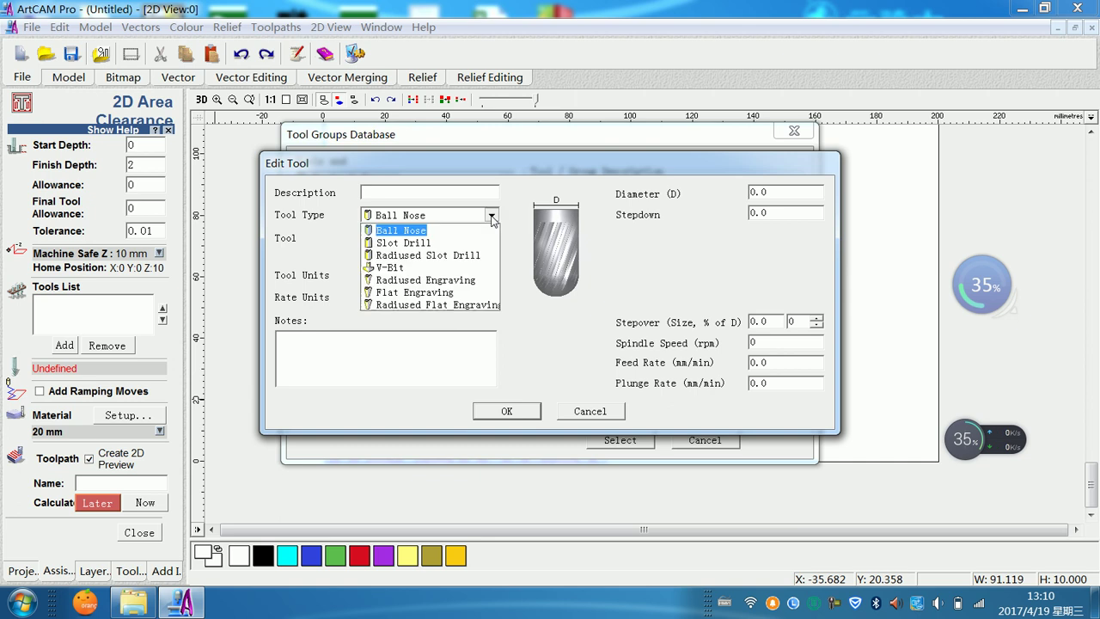
{"action": "left_click", "coordinate": [391, 280]}
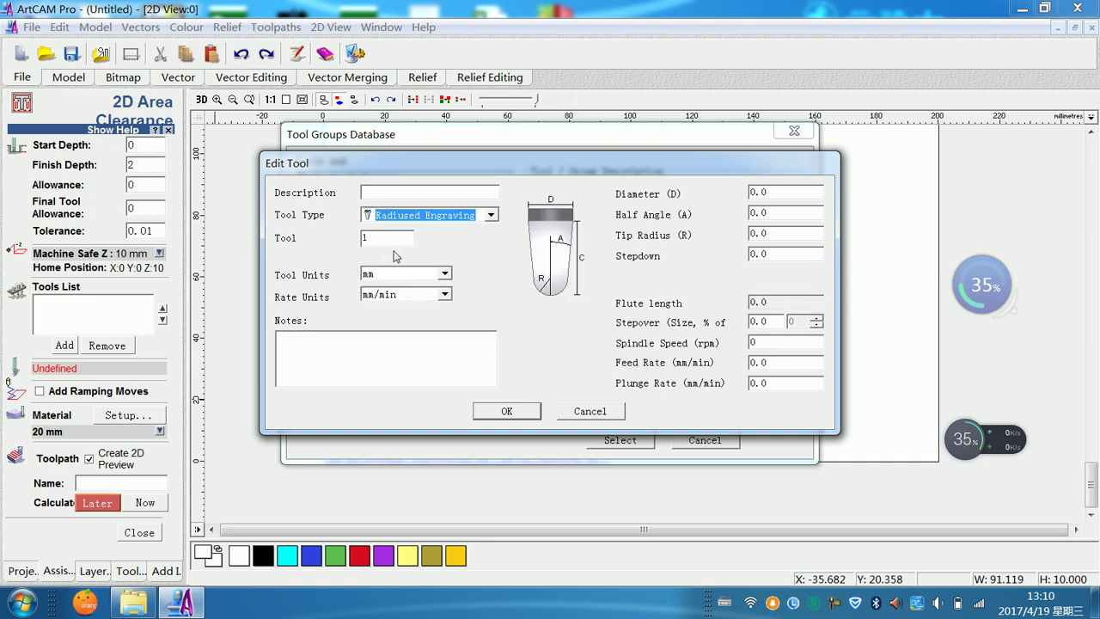
{"action": "left_click", "coordinate": [384, 193]}
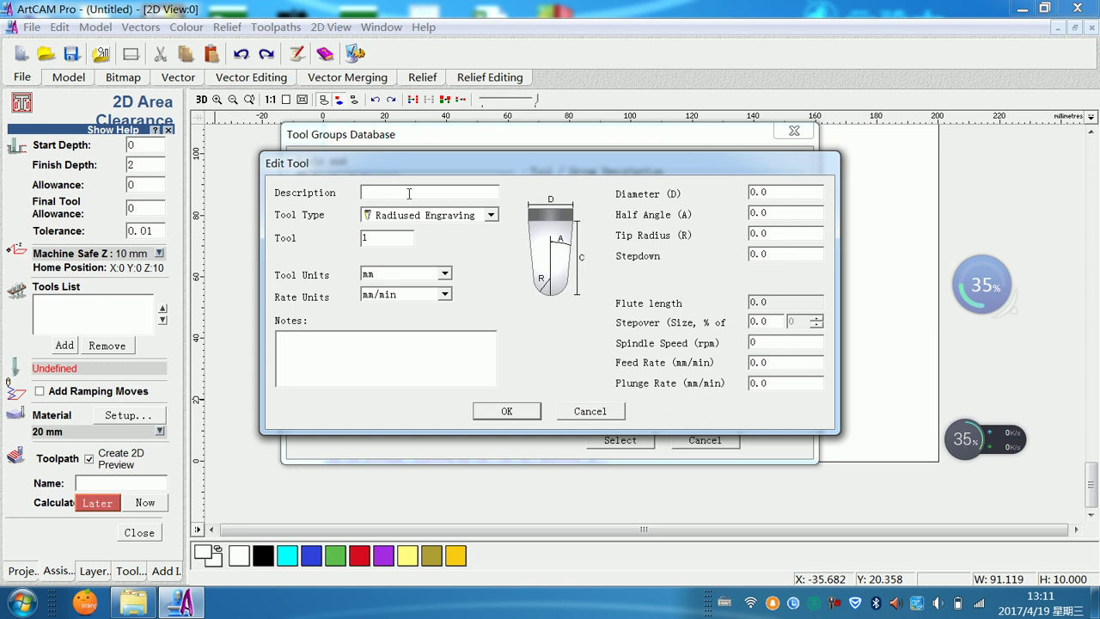
{"action": "type", "text": "11"}
Step: Examine the profiles and parameters of the Slot Drill, Flat Engraving, Radiused Flat Engraving and Ball Nose tool types
{"action": "left_click", "coordinate": [490, 216]}
{"action": "left_click", "coordinate": [453, 244]}
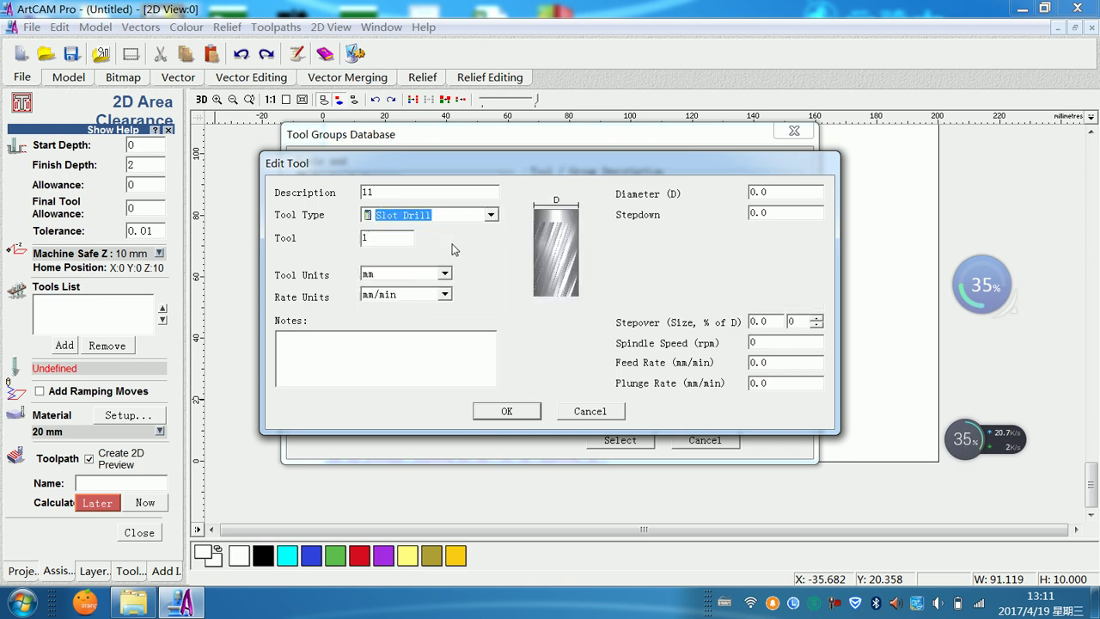
{"action": "left_click", "coordinate": [491, 215]}
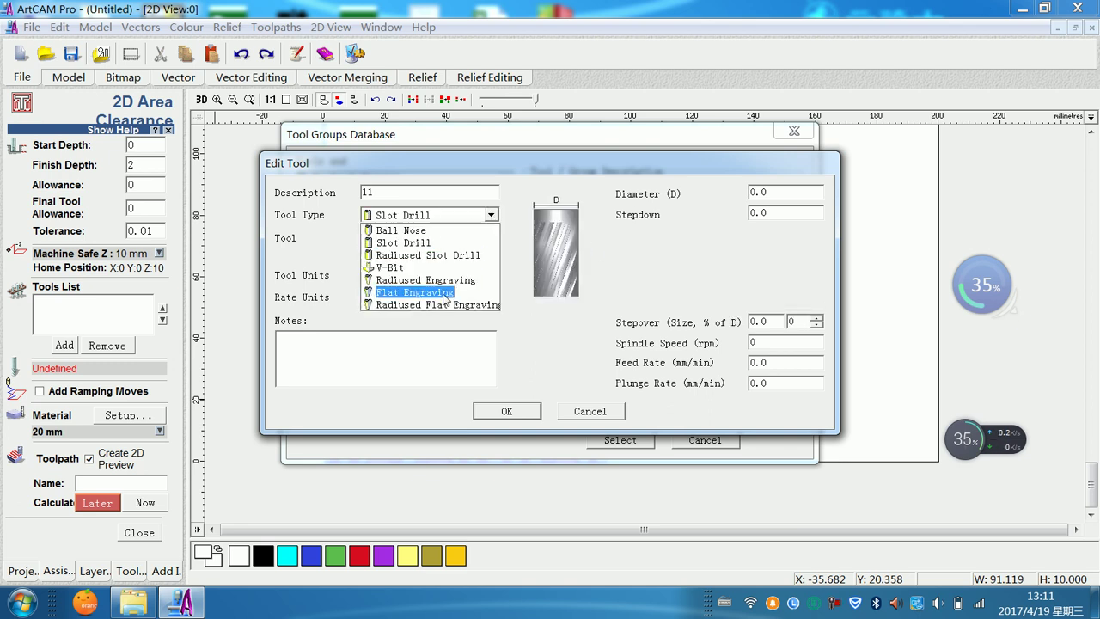
{"action": "left_click", "coordinate": [443, 296]}
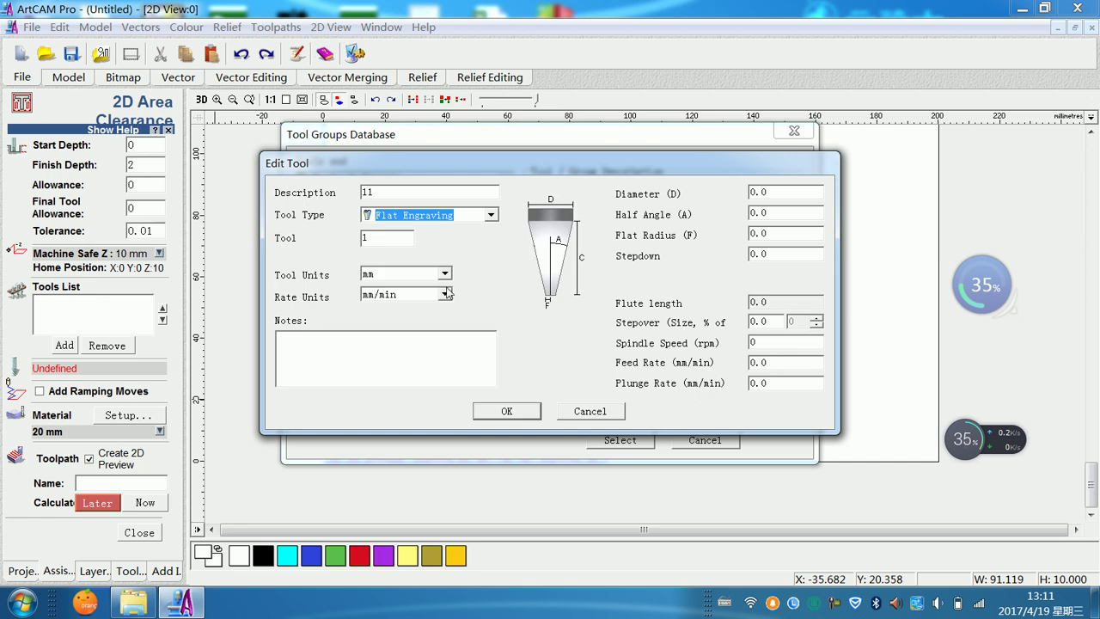
{"action": "left_click", "coordinate": [491, 216]}
{"action": "left_click", "coordinate": [462, 305]}
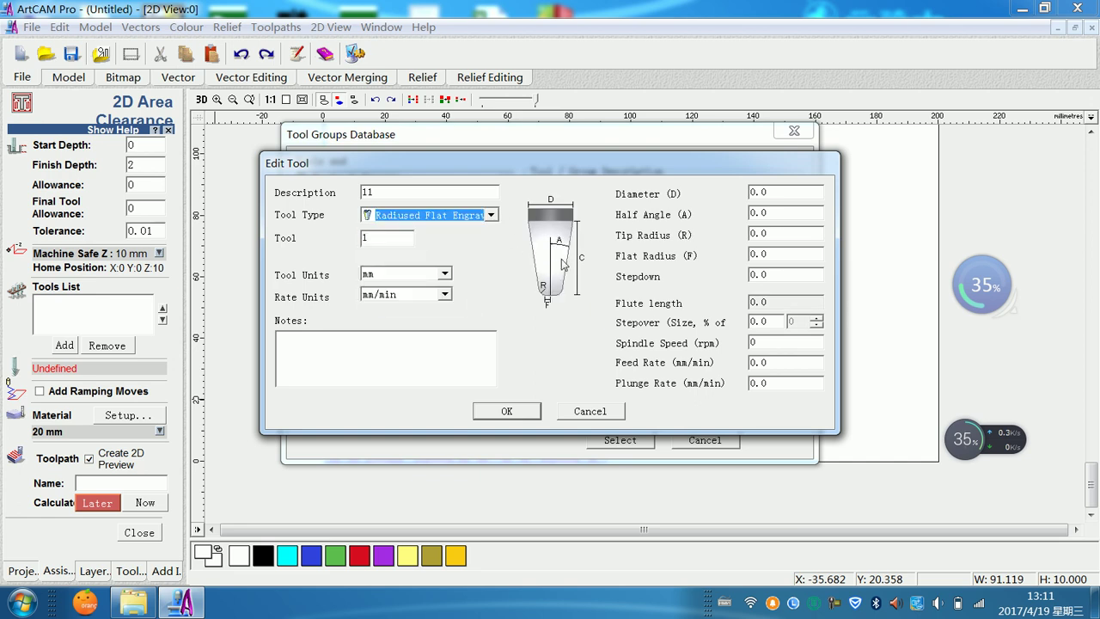
{"action": "left_click", "coordinate": [491, 217]}
{"action": "left_click", "coordinate": [400, 234]}
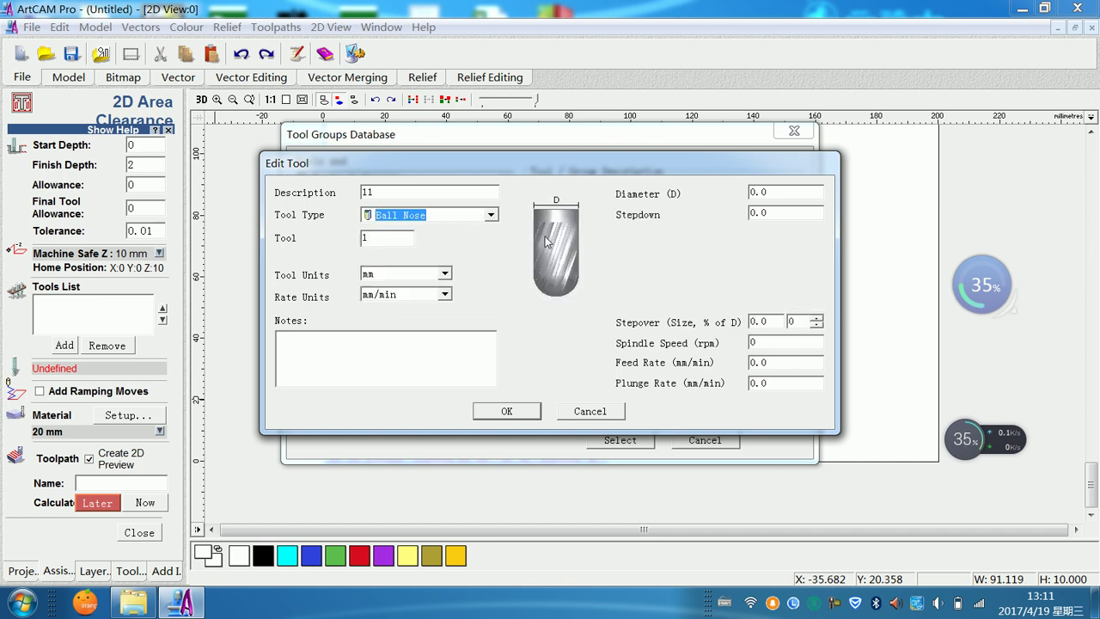
{"action": "left_click", "coordinate": [494, 215]}
{"action": "left_click", "coordinate": [447, 242]}
Step: Cycle through all tool types to compare their shapes and required parameters, discard the new tool and close the tool database
{"action": "key", "text": "Down"}
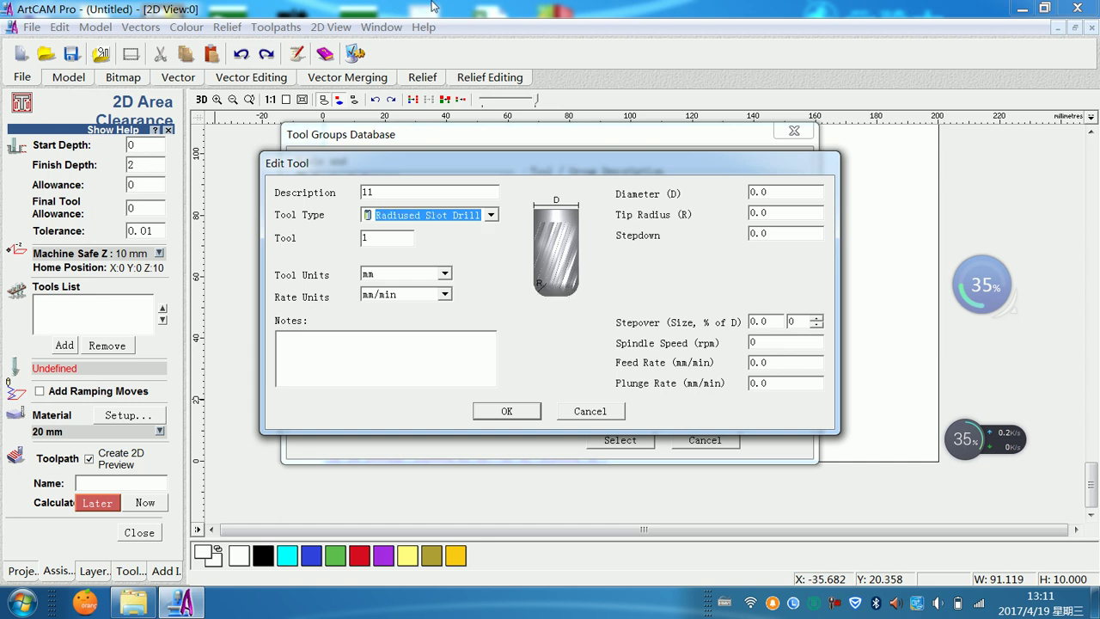
{"action": "key", "text": "Down"}
{"action": "key", "text": "Down"}
{"action": "key", "text": "Down"}
{"action": "key", "text": "Down"}
{"action": "key", "text": "Down"}
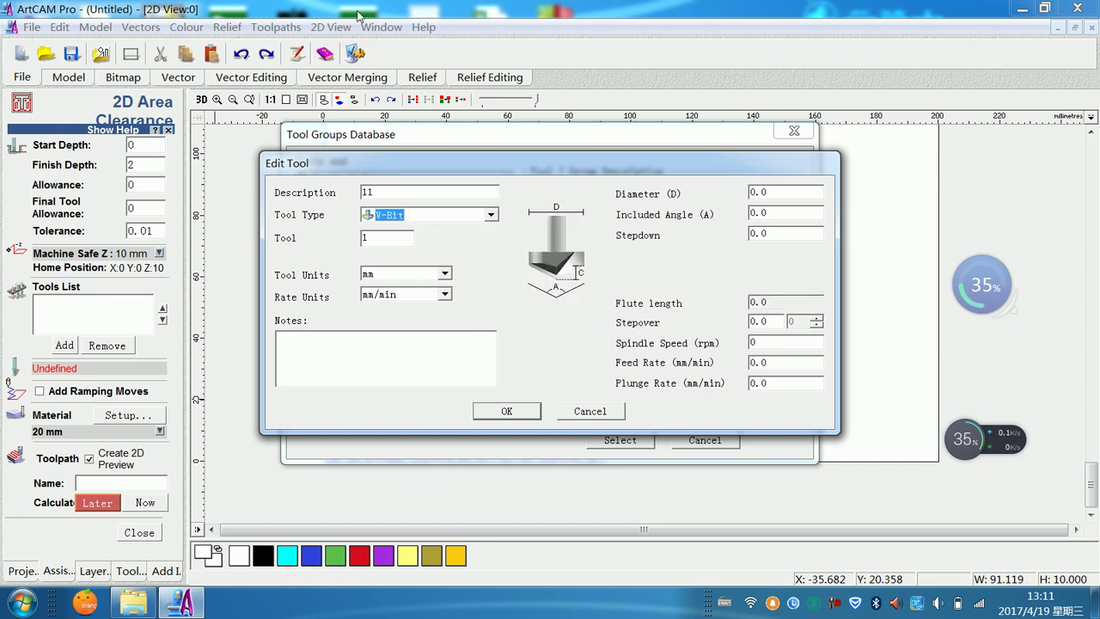
{"action": "key", "text": "Down"}
{"action": "key", "text": "Down"}
{"action": "key", "text": "Down"}
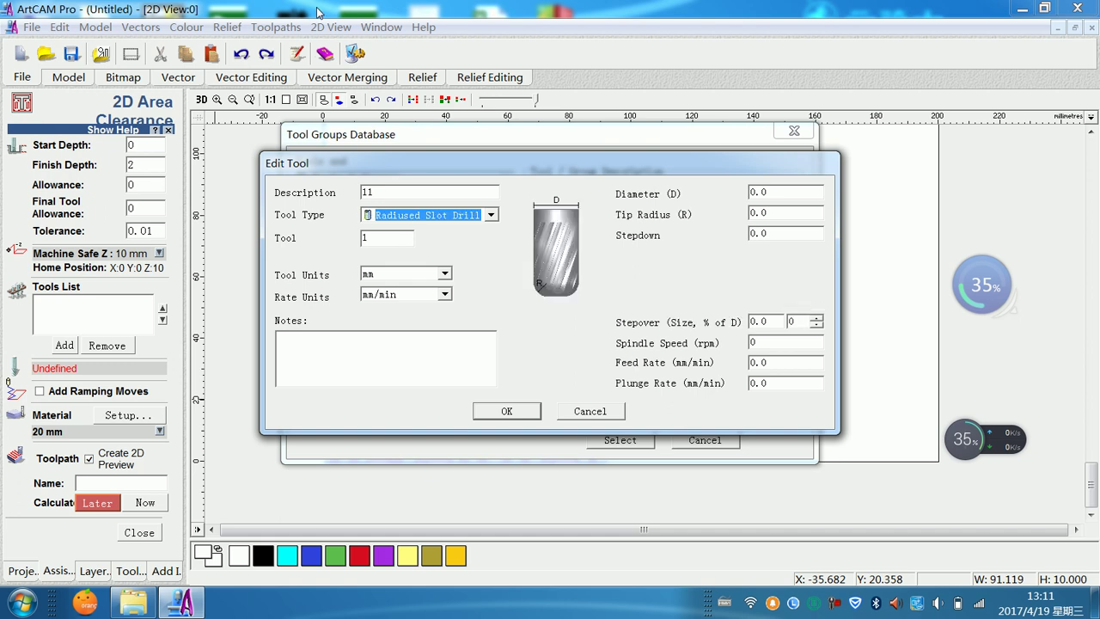
{"action": "key", "text": "Down"}
{"action": "key", "text": "Down"}
{"action": "key", "text": "Down"}
{"action": "key", "text": "Home"}
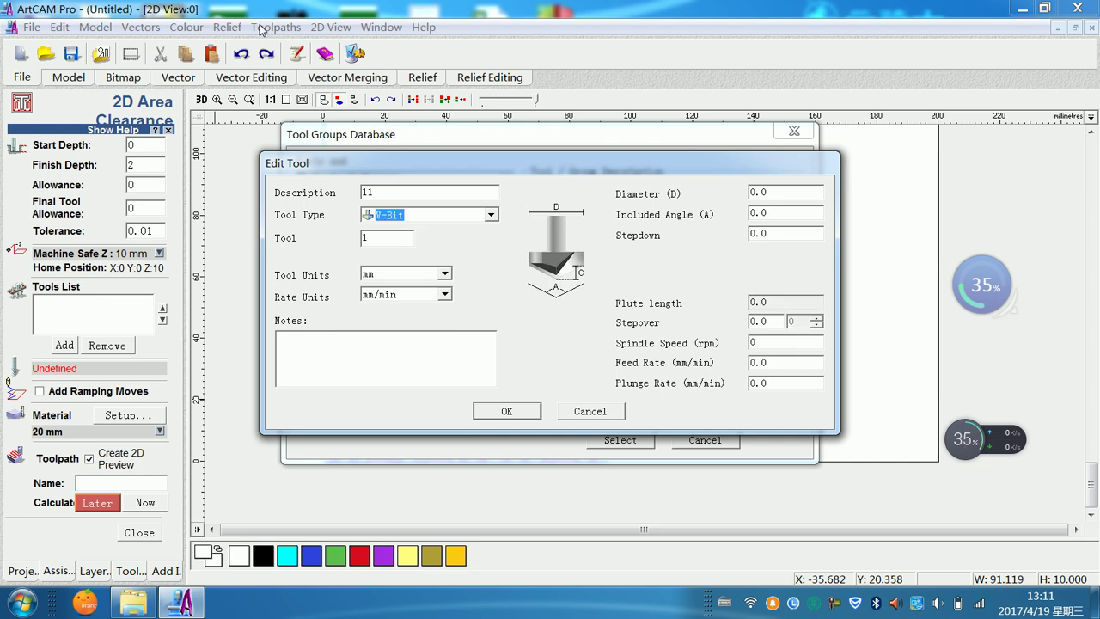
{"action": "key", "text": "End"}
{"action": "key", "text": "Home"}
{"action": "key", "text": "End"}
{"action": "key", "text": "Up"}
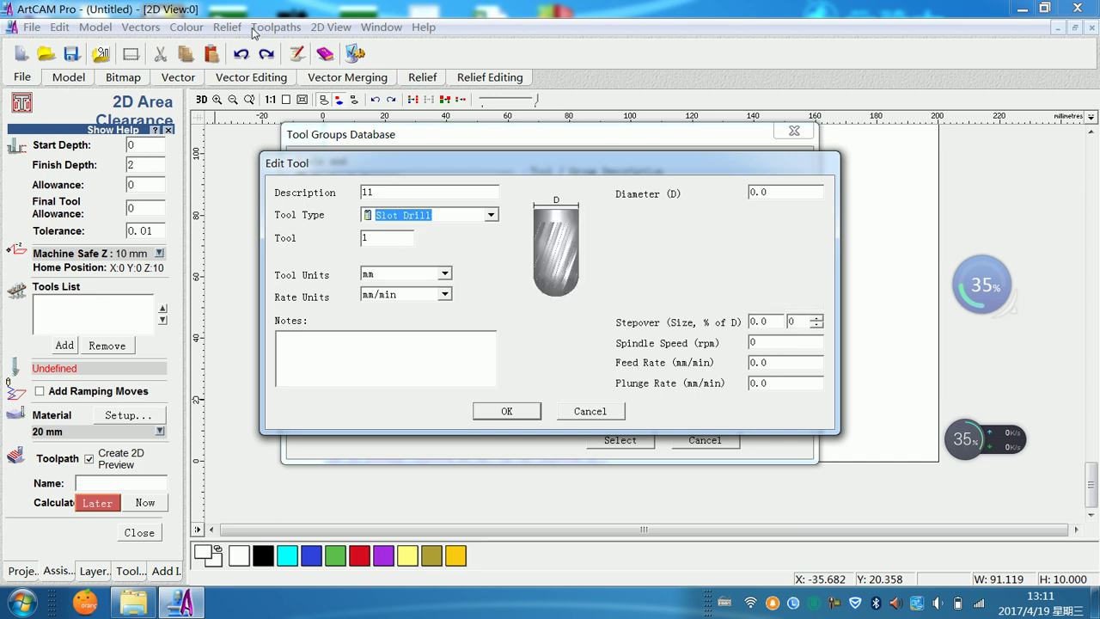
{"action": "key", "text": "Up"}
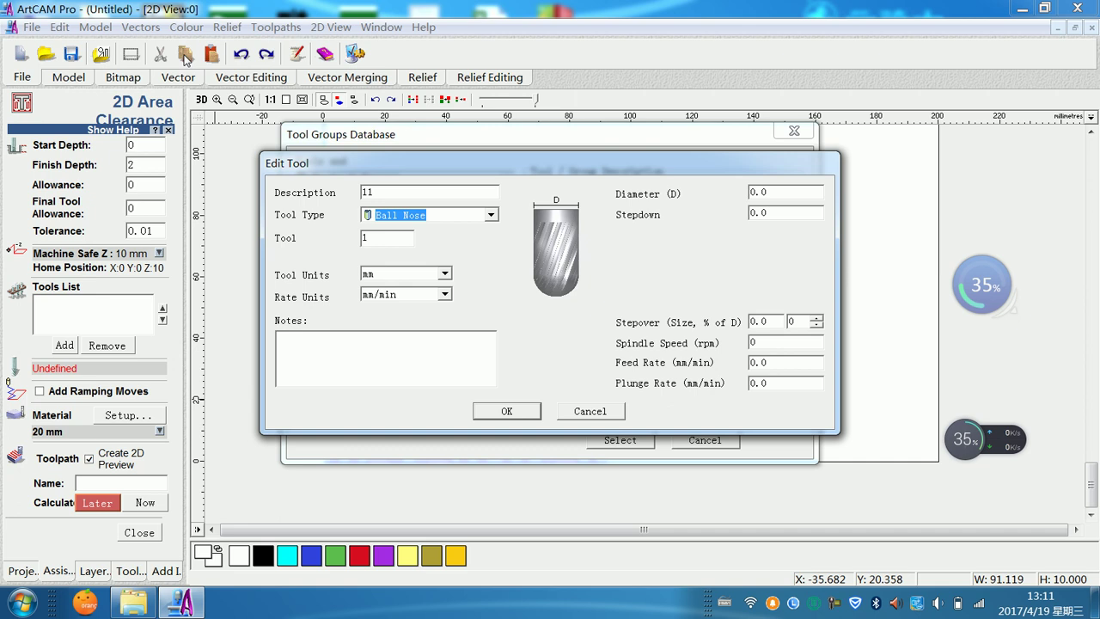
{"action": "key", "text": "Down"}
{"action": "key", "text": "Down"}
{"action": "key", "text": "Up"}
{"action": "key", "text": "Up"}
{"action": "key", "text": "Down"}
{"action": "key", "text": "Down"}
{"action": "key", "text": "Down"}
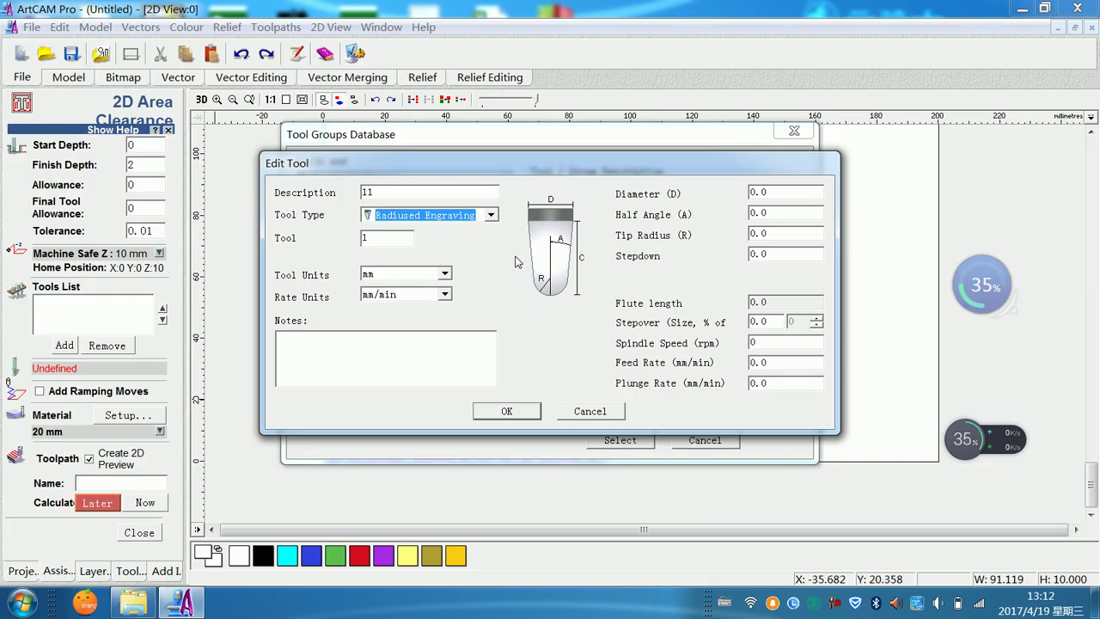
{"action": "left_click", "coordinate": [589, 411]}
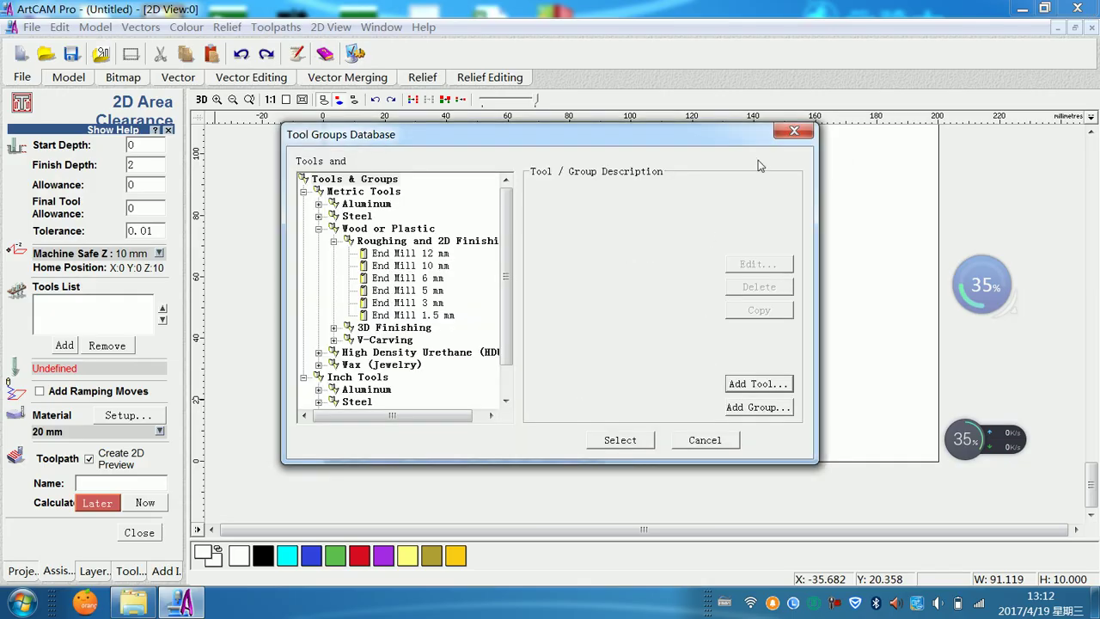
{"action": "left_click", "coordinate": [794, 131]}
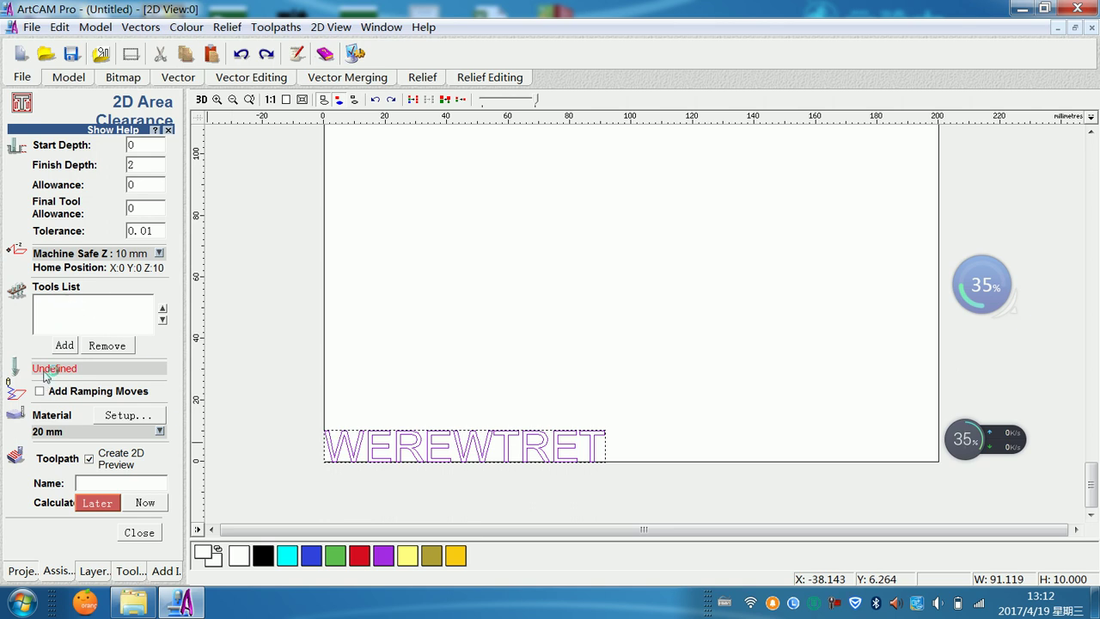
Step: Reopen the tool database for the area clearance and start a new tool of the Ball Nose type
{"action": "left_click", "coordinate": [67, 347]}
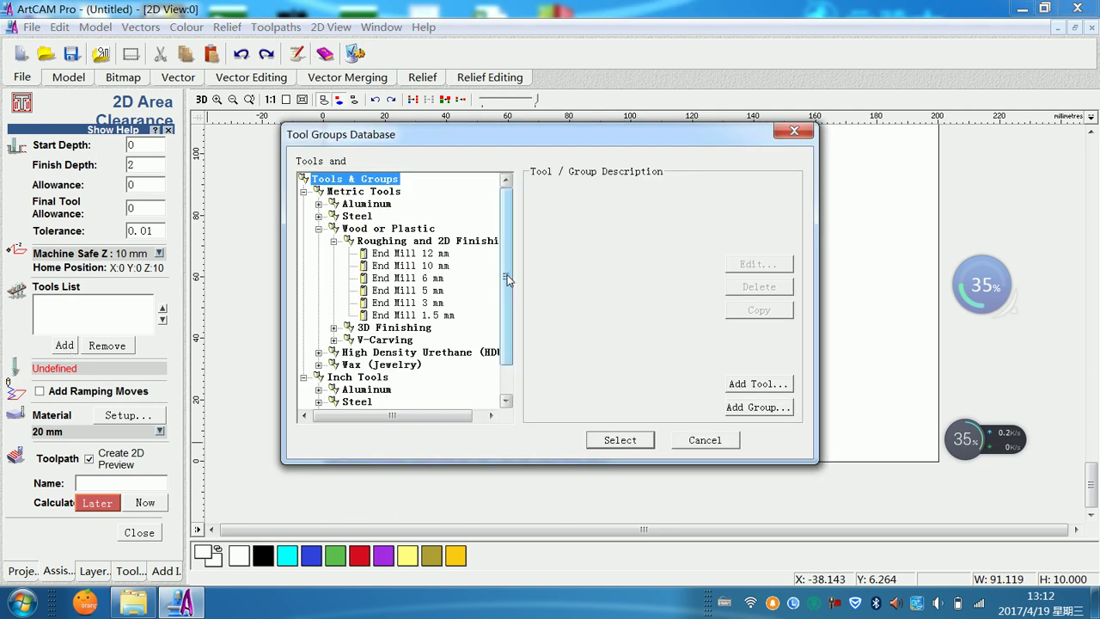
{"action": "scroll", "coordinate": [507, 279], "scroll_direction": "down", "scroll_amount": 1}
{"action": "scroll", "coordinate": [514, 262], "scroll_direction": "up", "scroll_amount": 1}
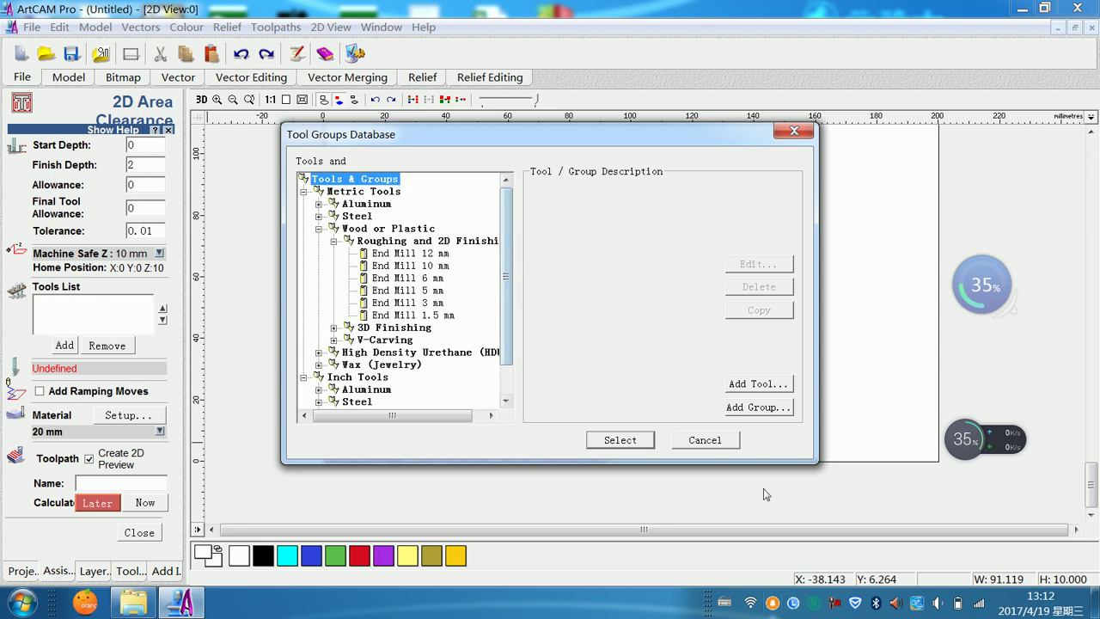
{"action": "left_click", "coordinate": [756, 384]}
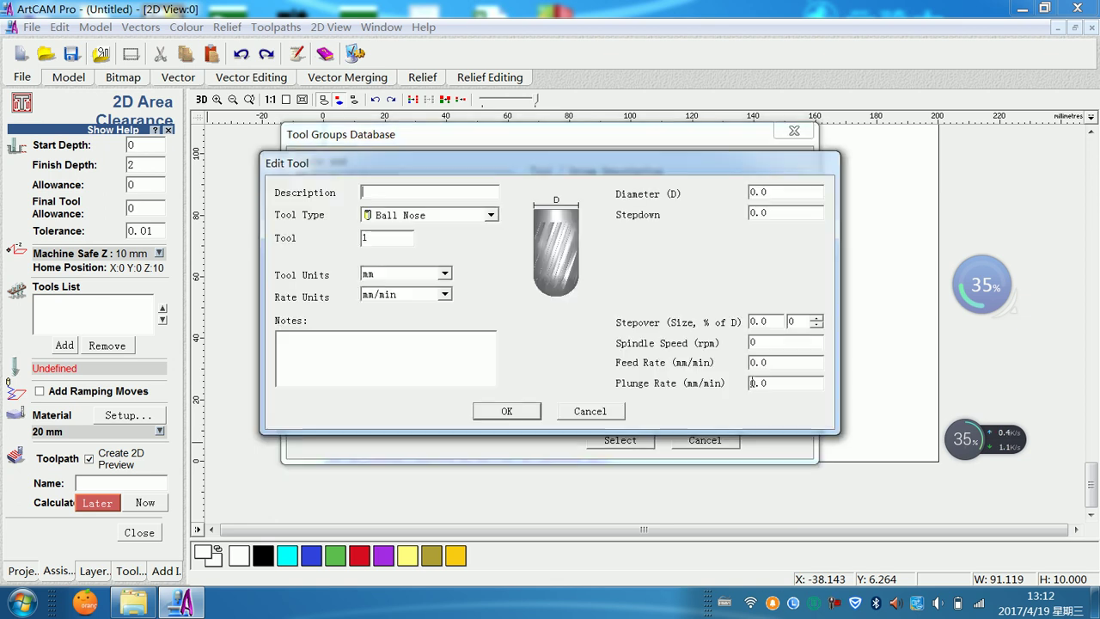
{"action": "left_click", "coordinate": [490, 215]}
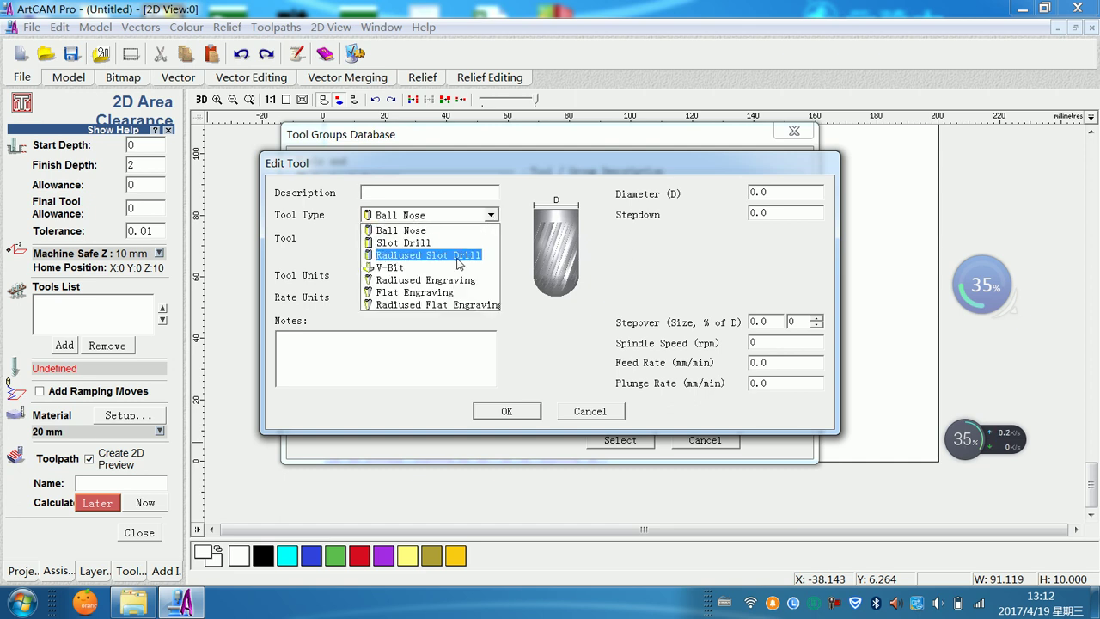
{"action": "left_click", "coordinate": [440, 232]}
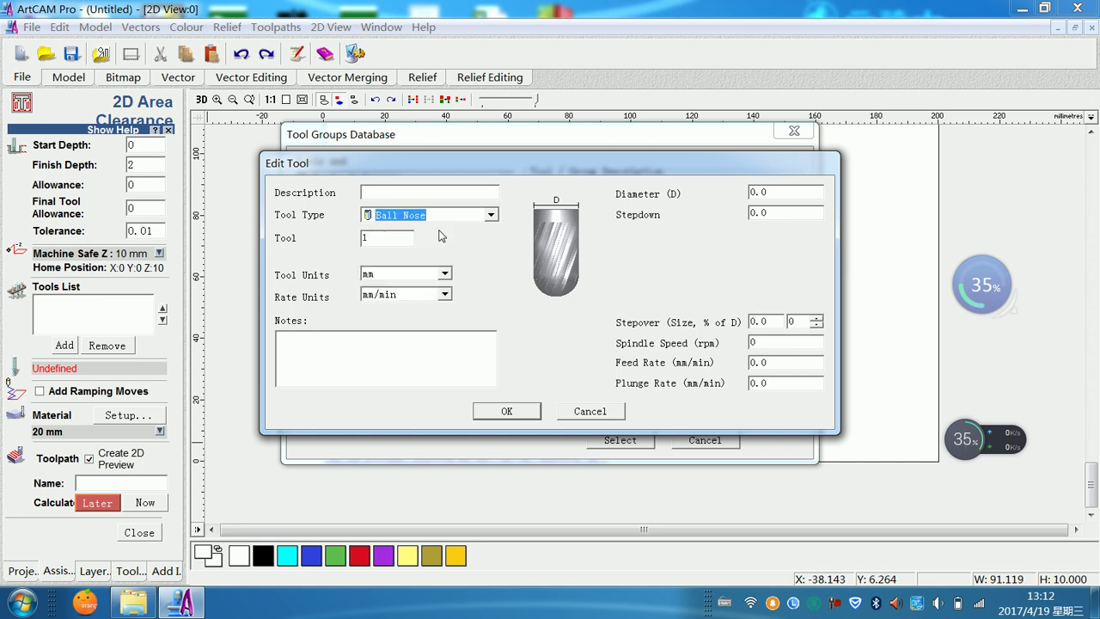
Step: Examine the Slot Drill and the remaining tool types for the new tool and return to Ball Nose
{"action": "left_click", "coordinate": [494, 216]}
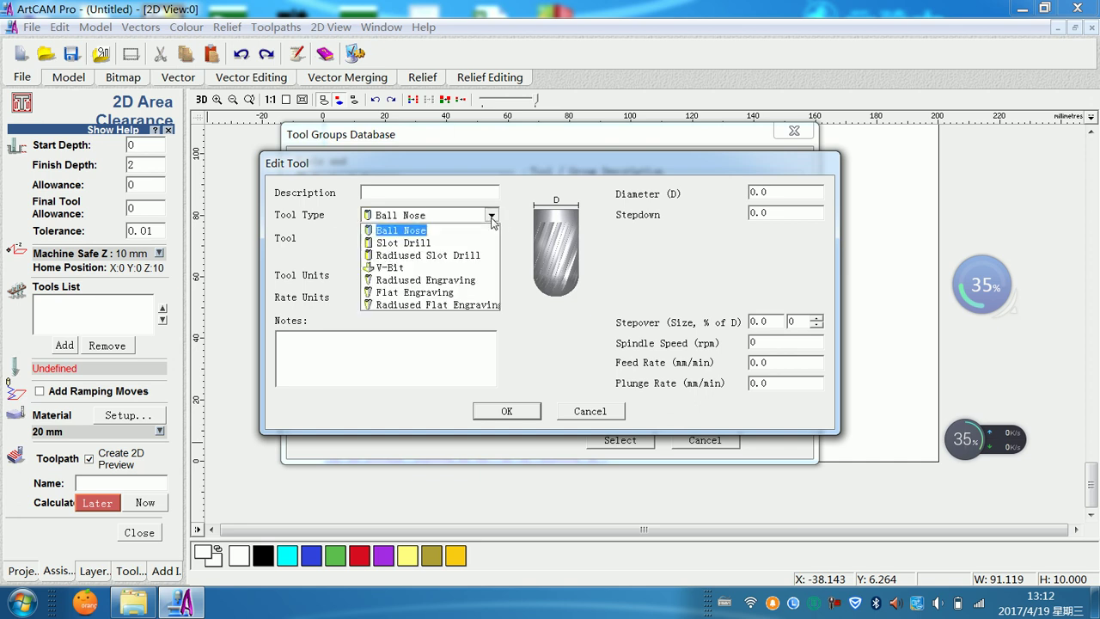
{"action": "left_click", "coordinate": [445, 243]}
{"action": "left_click", "coordinate": [491, 216]}
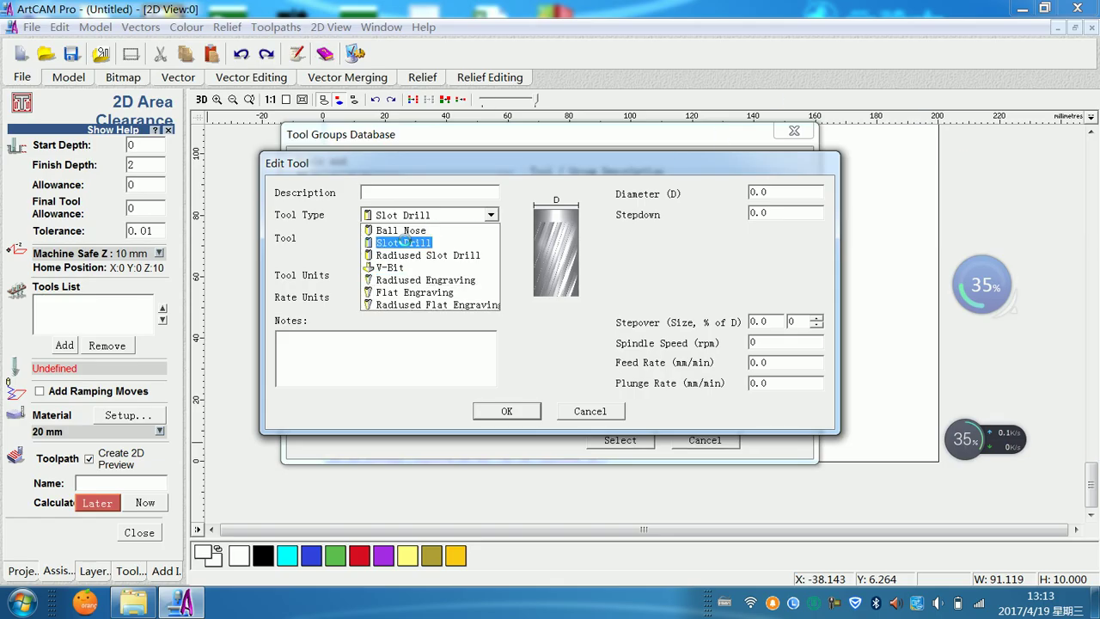
{"action": "left_click", "coordinate": [404, 243]}
{"action": "key", "text": "Down"}
{"action": "key", "text": "Down"}
{"action": "key", "text": "Down"}
{"action": "key", "text": "Down"}
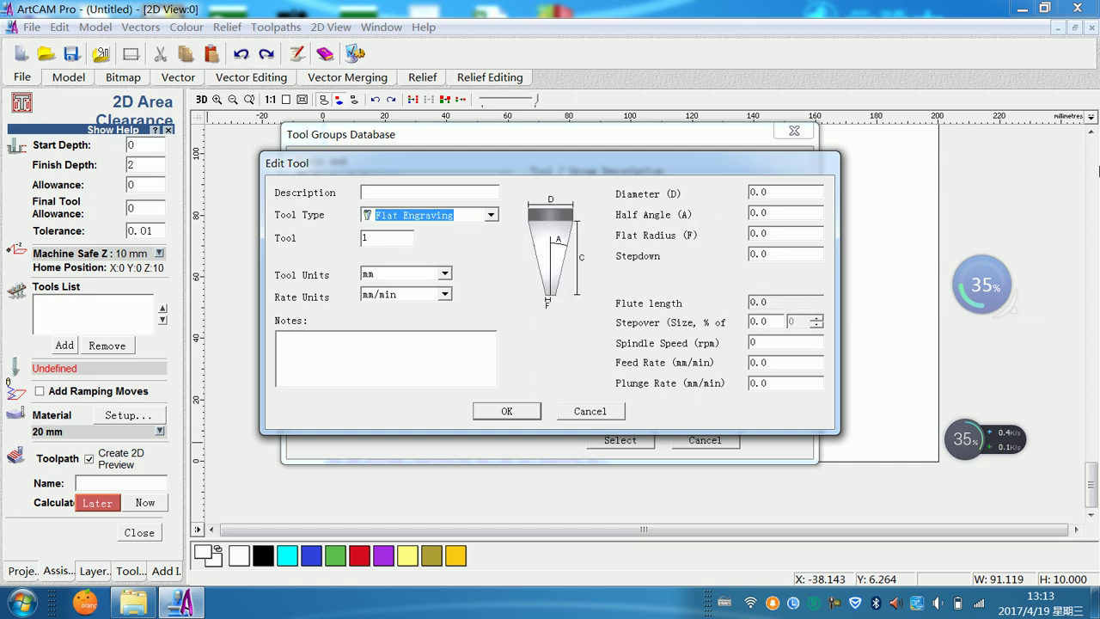
{"action": "key", "text": "Down"}
{"action": "key", "text": "Down"}
{"action": "key", "text": "Down"}
{"action": "key", "text": "Down"}
{"action": "key", "text": "Down"}
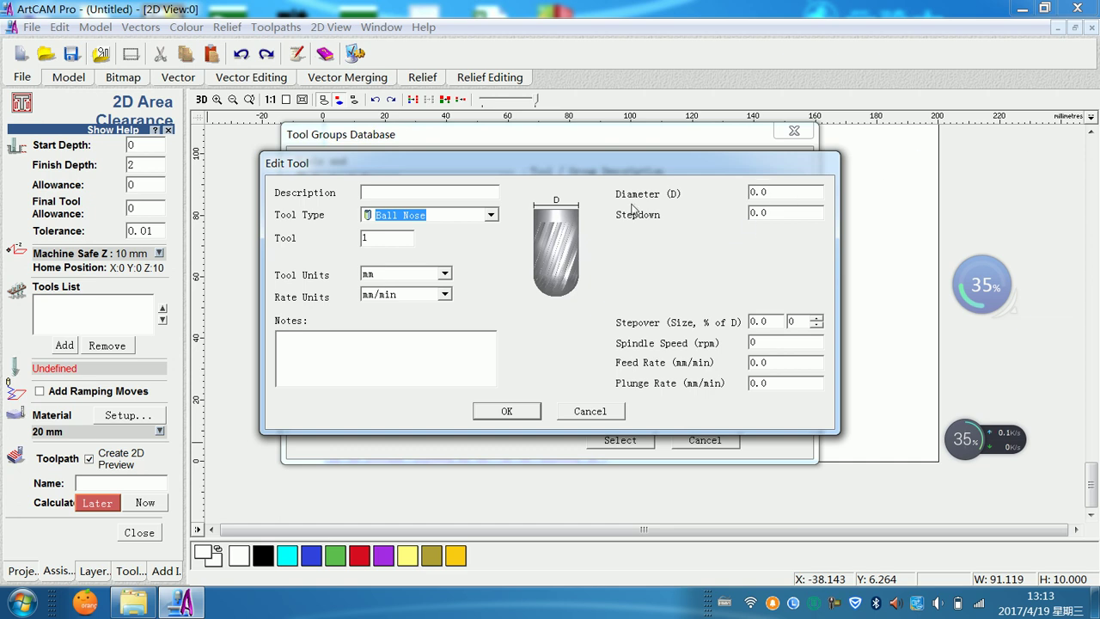
Step: Choose mm as the tool units and review the rate unit options, keeping mm/min
{"action": "left_click", "coordinate": [404, 190]}
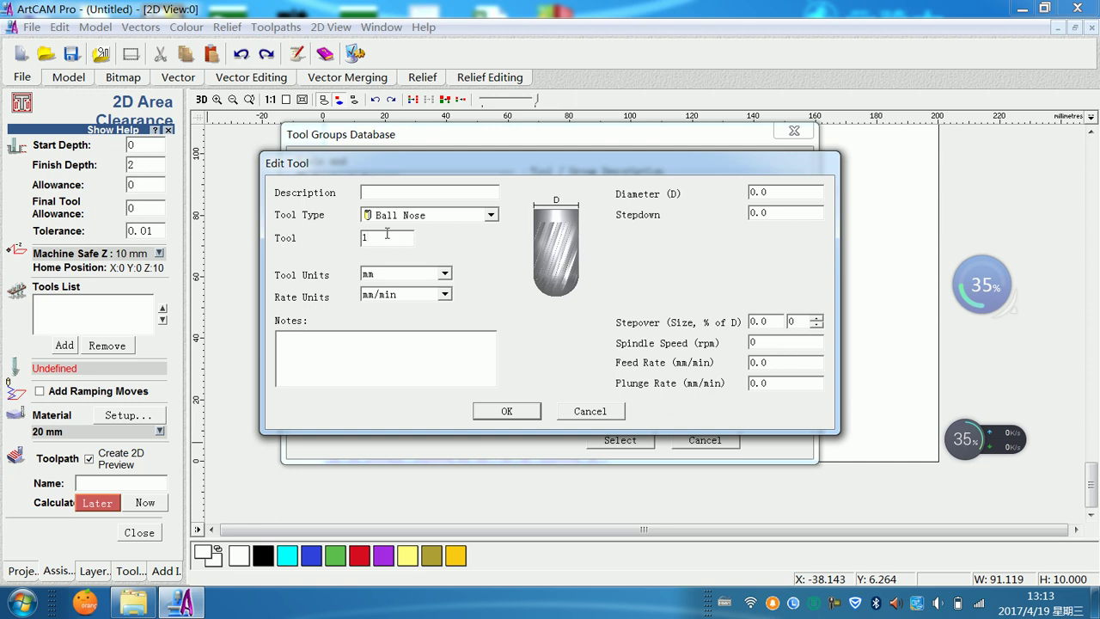
{"action": "left_click", "coordinate": [446, 274]}
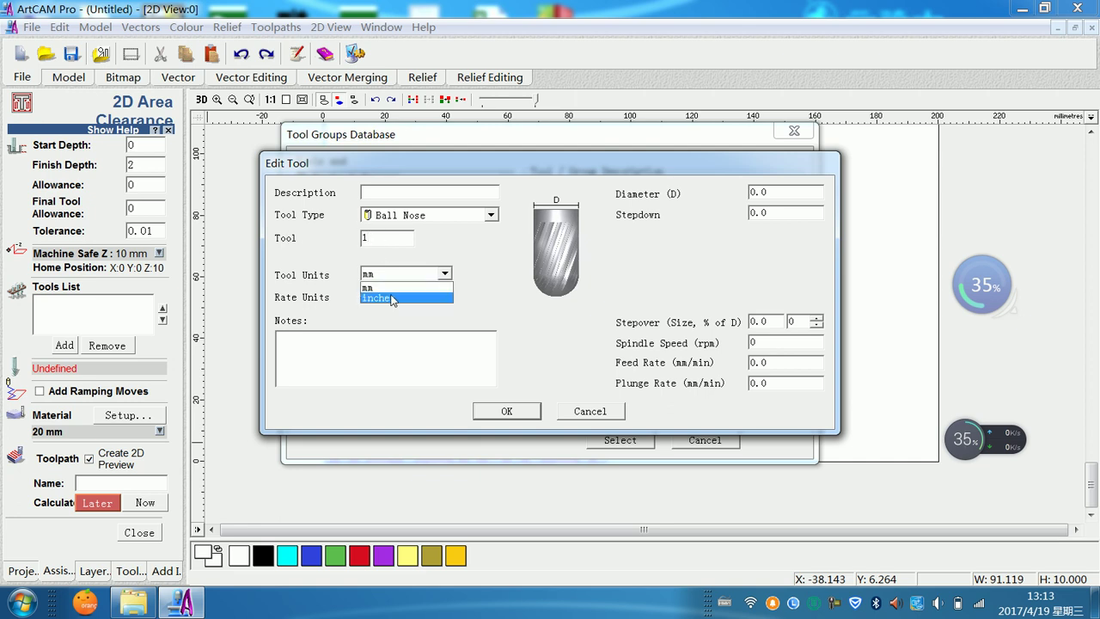
{"action": "left_click", "coordinate": [401, 287]}
{"action": "left_click", "coordinate": [446, 294]}
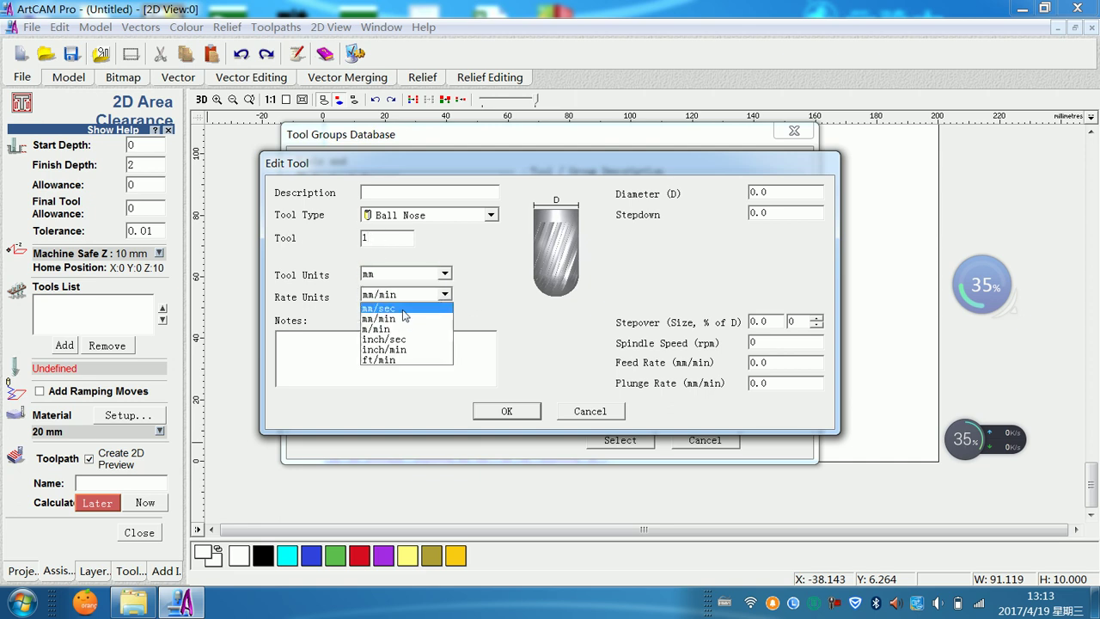
{"action": "left_click", "coordinate": [861, 205]}
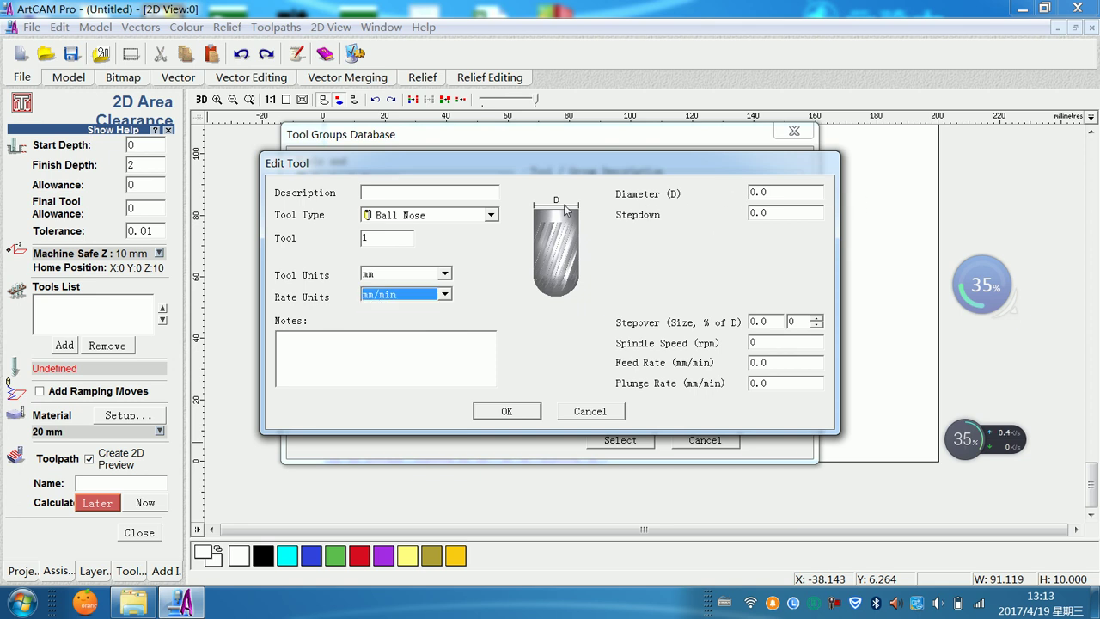
Step: Enter MARBLE as the description of the new Ball Nose tool
{"action": "left_click", "coordinate": [385, 239]}
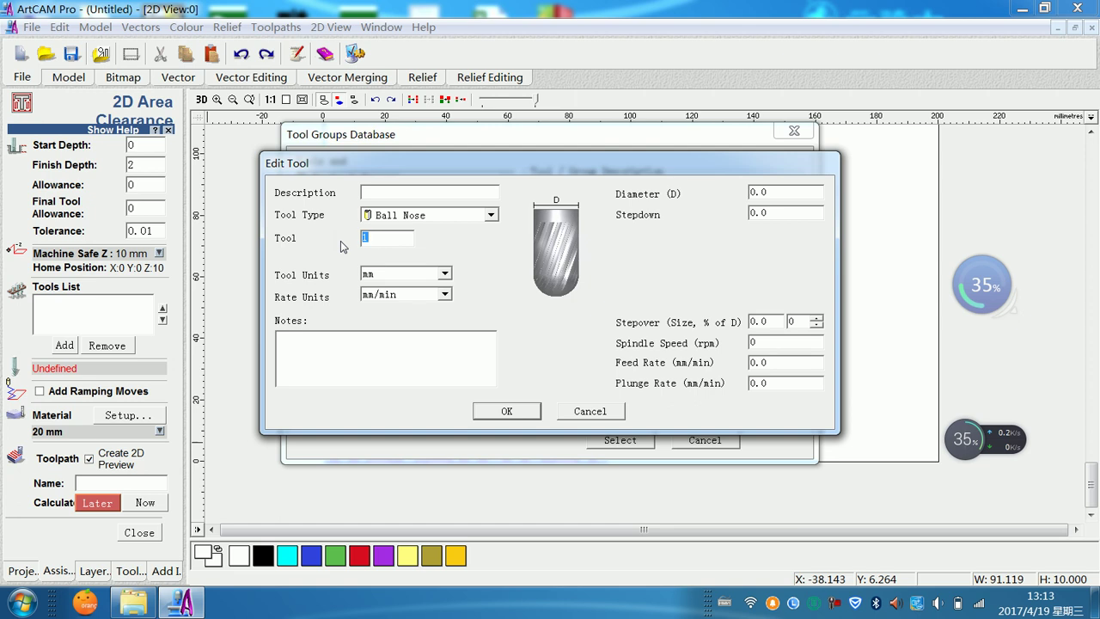
{"action": "left_click", "coordinate": [382, 192]}
{"action": "type", "text": "11"}
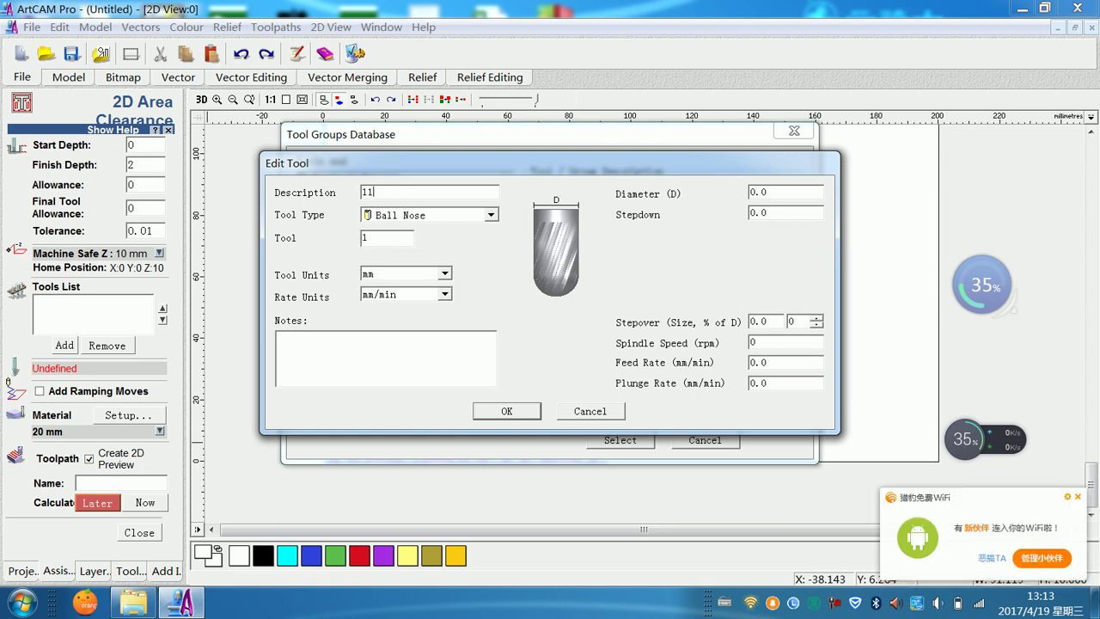
{"action": "key", "text": "BackSpace"}
{"action": "key", "text": "BackSpace"}
{"action": "type", "text": "MARBLE"}
{"action": "double_click", "coordinate": [394, 238]}
{"action": "double_click", "coordinate": [414, 190]}
{"action": "left_click", "coordinate": [412, 189]}
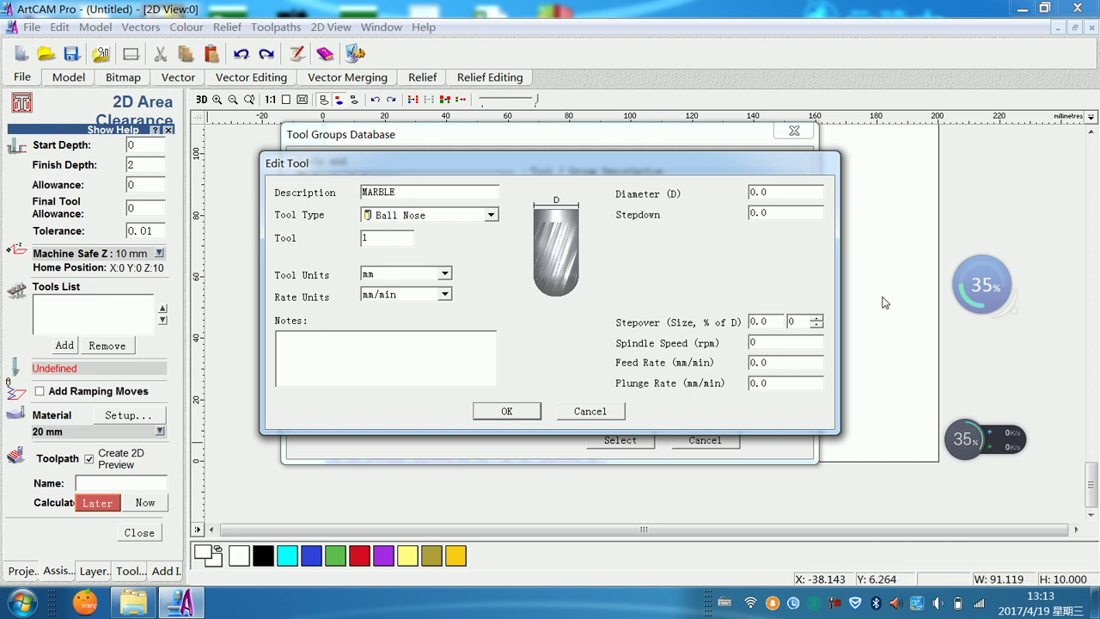
Step: Change the MARBLE tool's type to Radiused Engraving
{"action": "left_click_drag", "start_coordinate": [785, 190], "coordinate": [738, 190]}
{"action": "left_click", "coordinate": [799, 197]}
{"action": "left_click_drag", "start_coordinate": [795, 197], "coordinate": [748, 193]}
{"action": "left_click", "coordinate": [490, 216]}
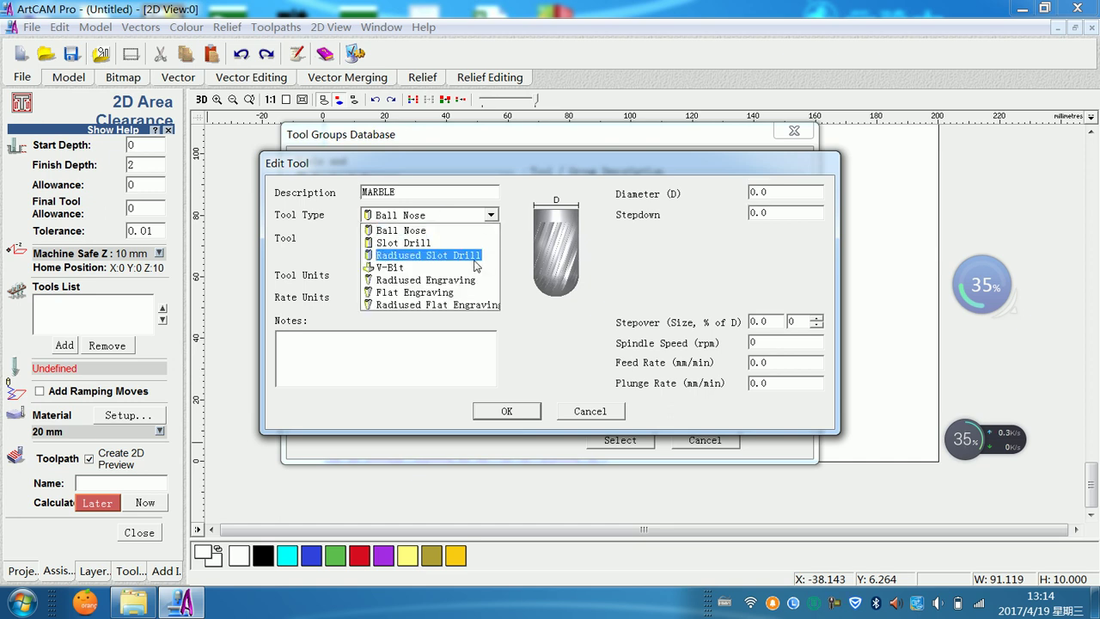
{"action": "key", "text": "Down"}
{"action": "key", "text": "Down"}
{"action": "key", "text": "Down"}
{"action": "key", "text": "Down"}
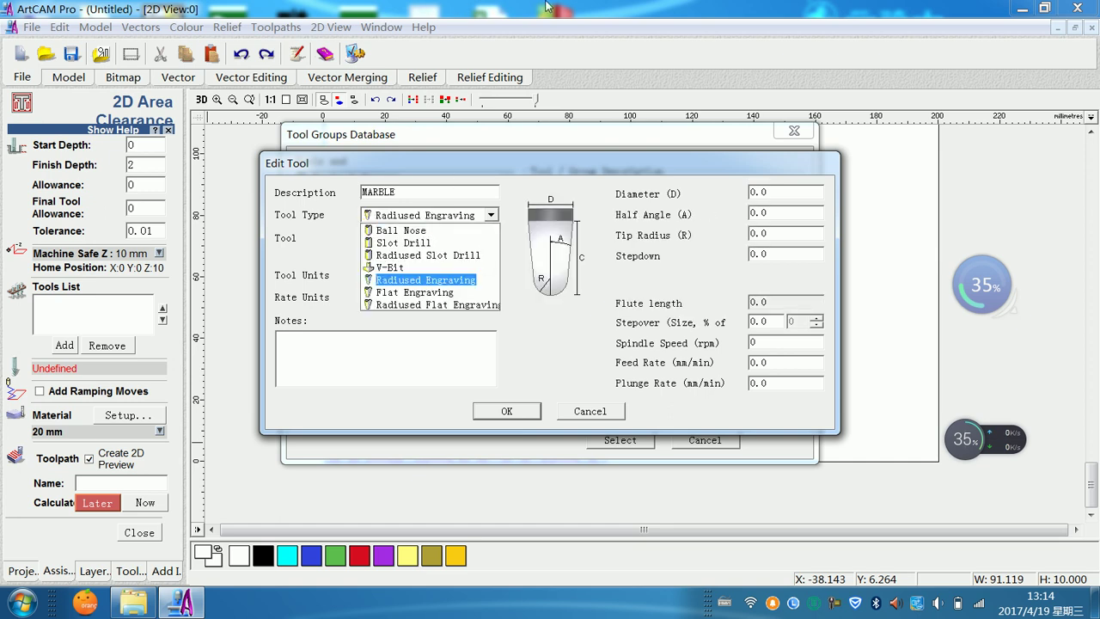
{"action": "left_click", "coordinate": [550, 192]}
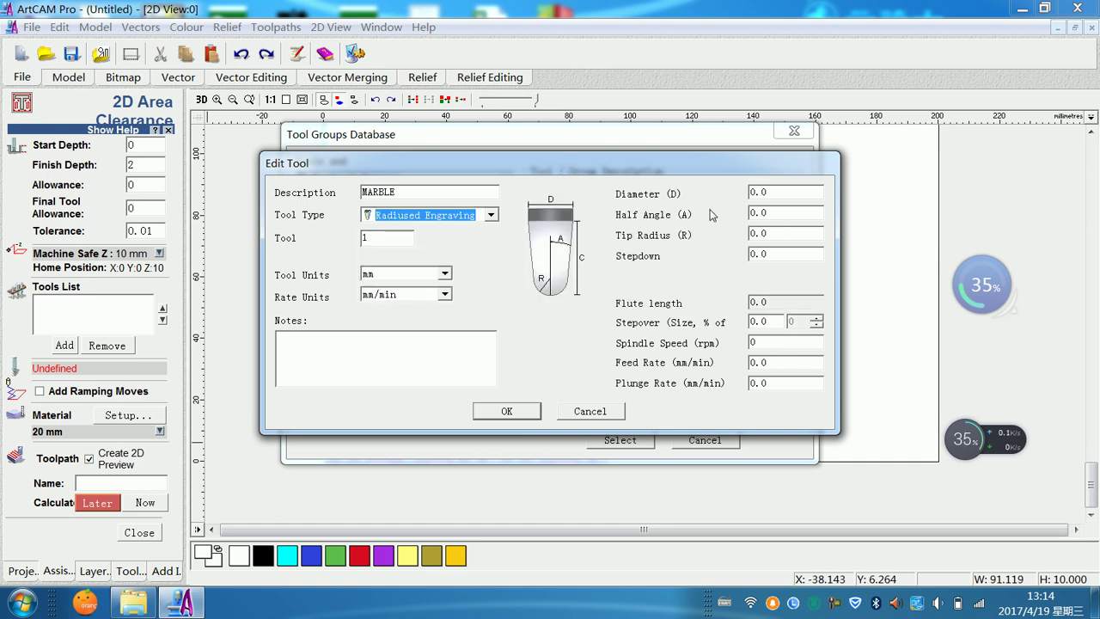
Step: Set the radiused engraving tool's diameter to 3 mm, half angle to 15 degrees and tip radius to 2 mm
{"action": "double_click", "coordinate": [761, 191]}
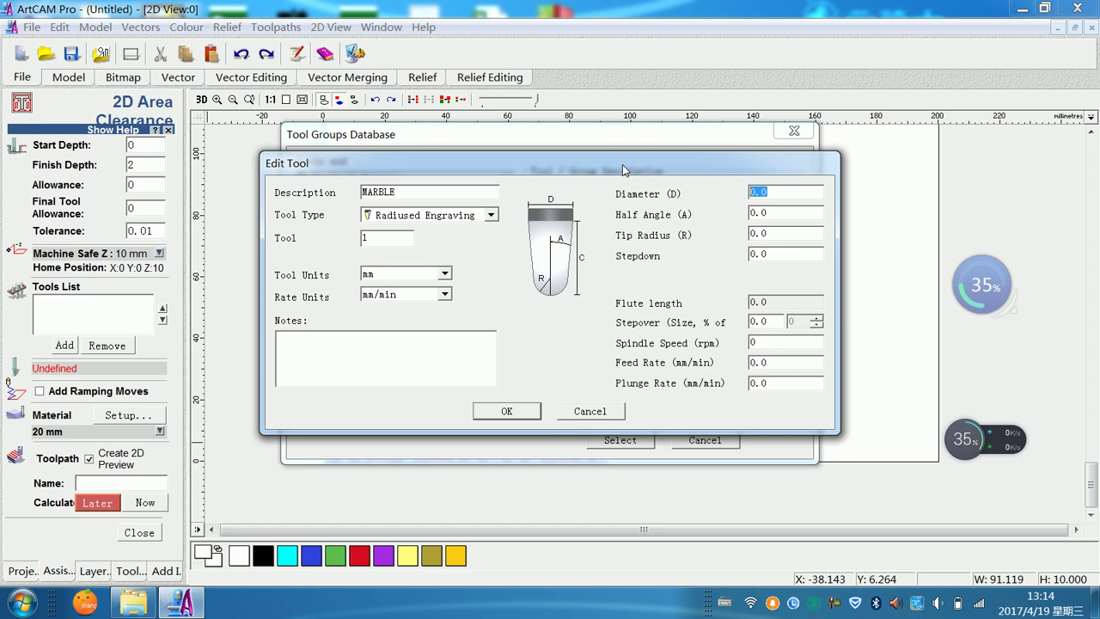
{"action": "type", "text": "3"}
{"action": "key", "text": "Tab"}
{"action": "type", "text": "15"}
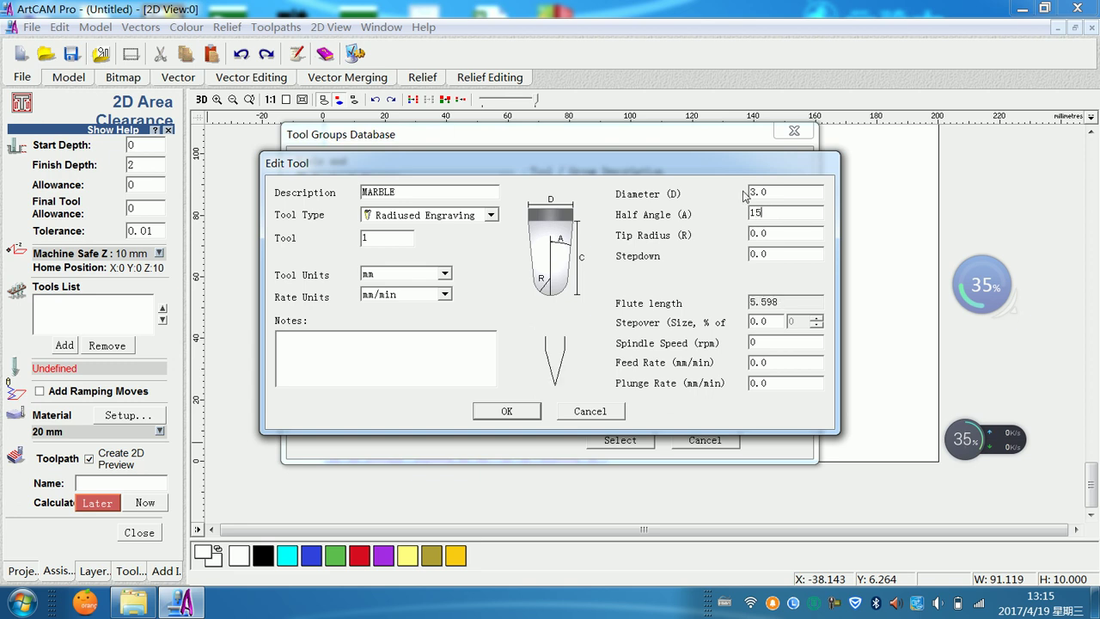
{"action": "double_click", "coordinate": [765, 234]}
{"action": "key", "text": "Tab"}
{"action": "double_click", "coordinate": [766, 233]}
{"action": "type", "text": "2"}
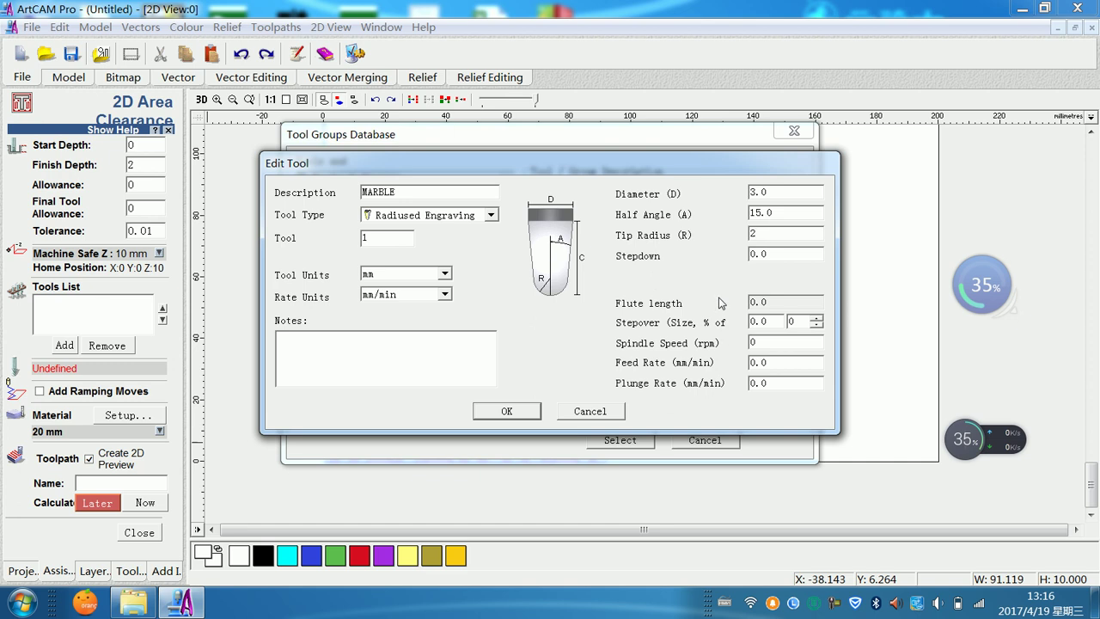
{"action": "key", "text": "Tab"}
Step: Set the radiused engraving tool's stepdown to 1 mm
{"action": "left_click", "coordinate": [791, 254]}
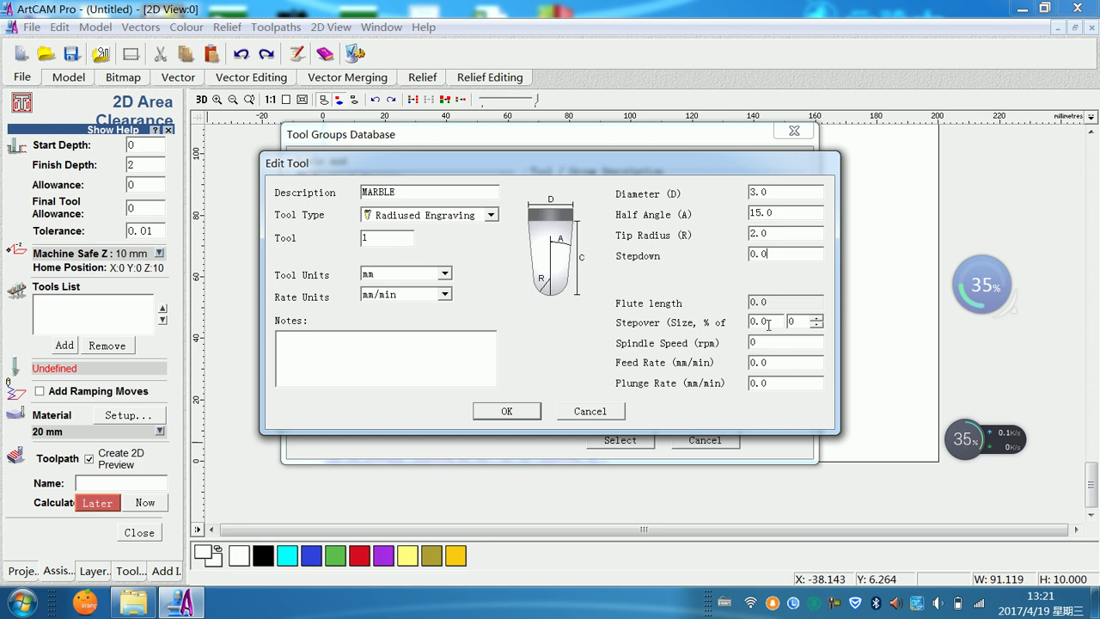
{"action": "key", "text": "BackSpace"}
{"action": "key", "text": "BackSpace"}
{"action": "key", "text": "BackSpace"}
{"action": "type", "text": "1"}
{"action": "left_click", "coordinate": [772, 302]}
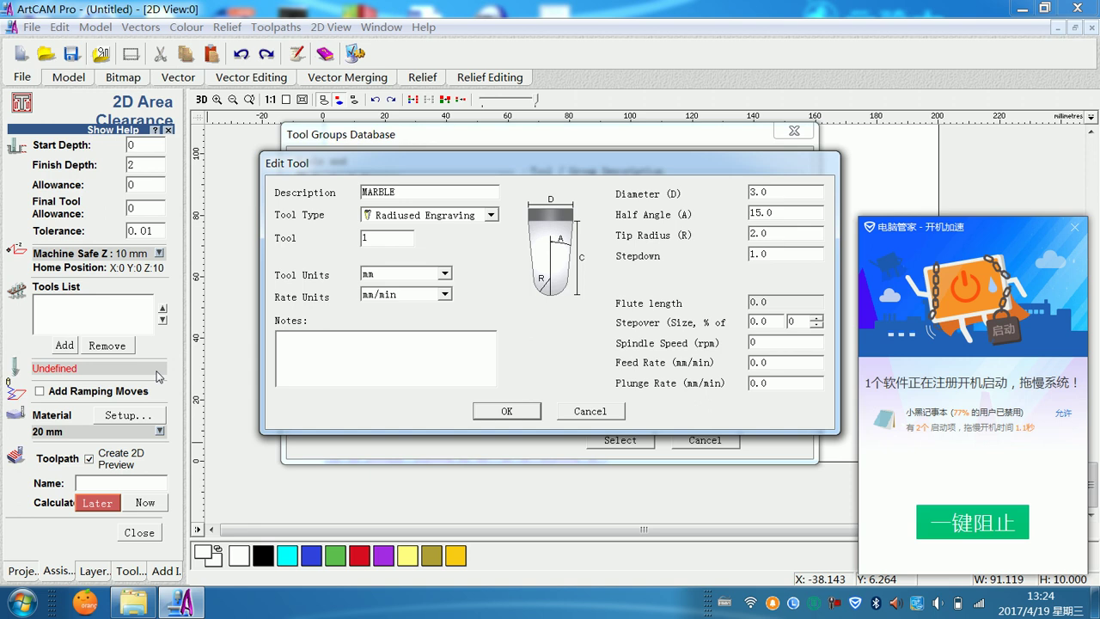
Step: Try several stepover sizes for the radiused engraving tool, ending with 0.5 mm
{"action": "double_click", "coordinate": [765, 321]}
{"action": "type", "text": "4"}
{"action": "double_click", "coordinate": [762, 322]}
{"action": "type", "text": "1"}
{"action": "key", "text": "ctrl+z"}
{"action": "double_click", "coordinate": [760, 322]}
{"action": "key", "text": "BackSpace"}
{"action": "type", "text": "3"}
{"action": "left_click", "coordinate": [778, 324]}
{"action": "double_click", "coordinate": [755, 322]}
{"action": "type", "text": "2"}
{"action": "double_click", "coordinate": [755, 322]}
{"action": "type", "text": "0.5"}
Step: Switch the tool type to Ball Nose, with a diameter of 6 mm and a stepdown of 2 mm
{"action": "left_click", "coordinate": [492, 215]}
{"action": "left_click", "coordinate": [460, 230]}
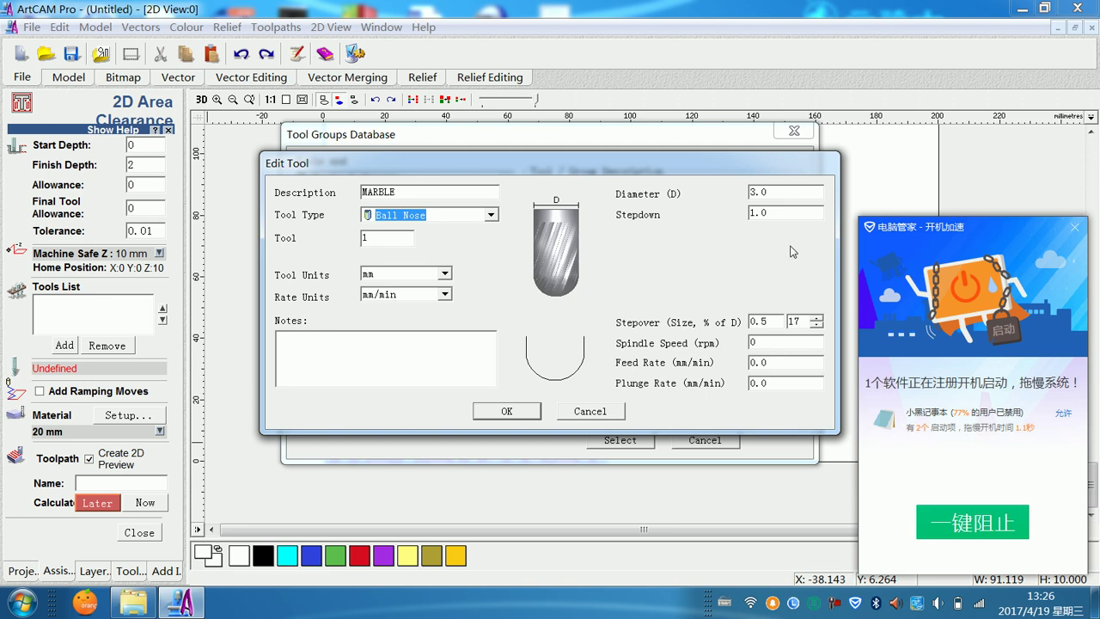
{"action": "left_click", "coordinate": [763, 192]}
{"action": "double_click", "coordinate": [763, 193]}
{"action": "type", "text": "6"}
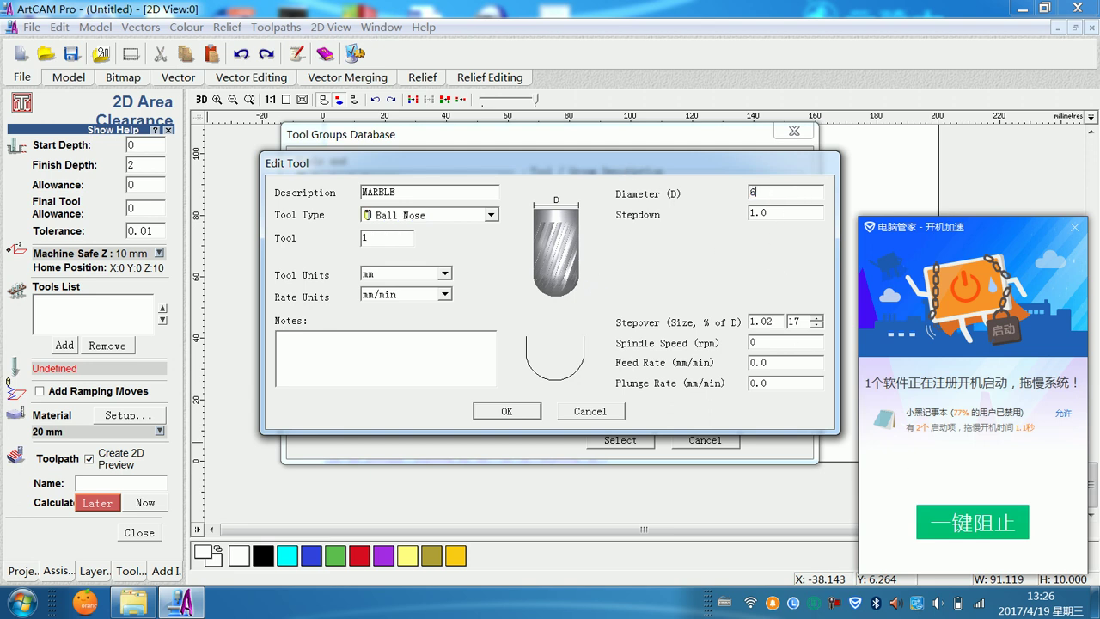
{"action": "key", "text": "Tab"}
{"action": "type", "text": "2"}
Step: Set the ball nose tool's stepover to 3 mm and its spindle speed to 18000 rpm
{"action": "key", "text": "Tab"}
{"action": "type", "text": "3"}
{"action": "key", "text": "BackSpace"}
{"action": "type", "text": "1"}
{"action": "key", "text": "BackSpace"}
{"action": "type", "text": "2"}
{"action": "key", "text": "BackSpace"}
{"action": "type", "text": "3"}
{"action": "key", "text": "Tab"}
{"action": "type", "text": "18000"}
Step: Change the MARBLE tool's type to Radiused Flat Engraving
{"action": "left_click", "coordinate": [489, 215]}
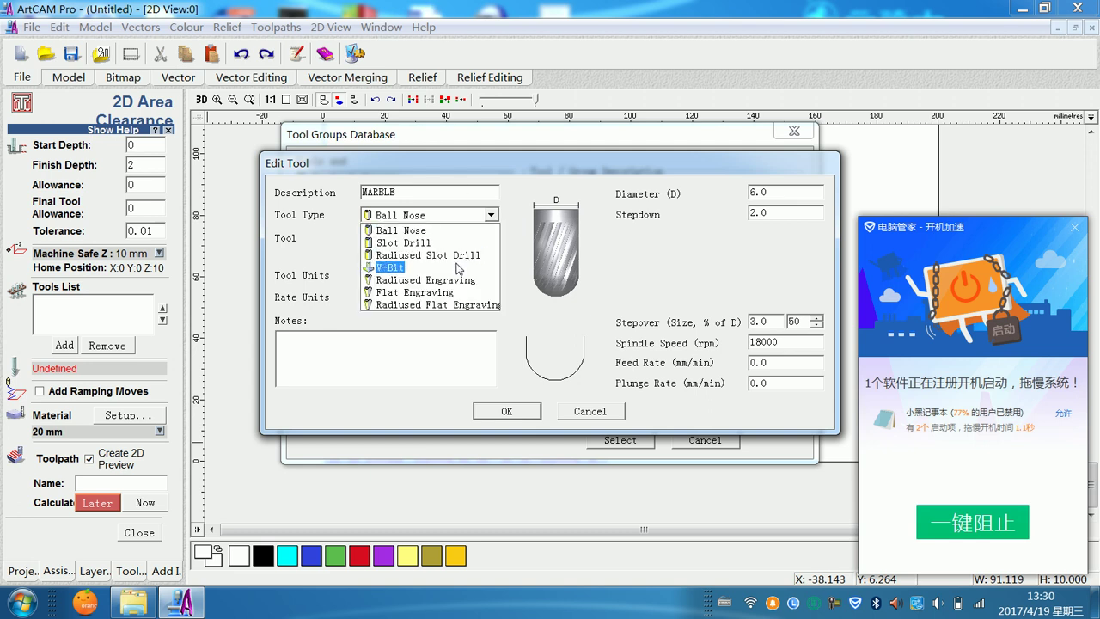
{"action": "left_click", "coordinate": [433, 304]}
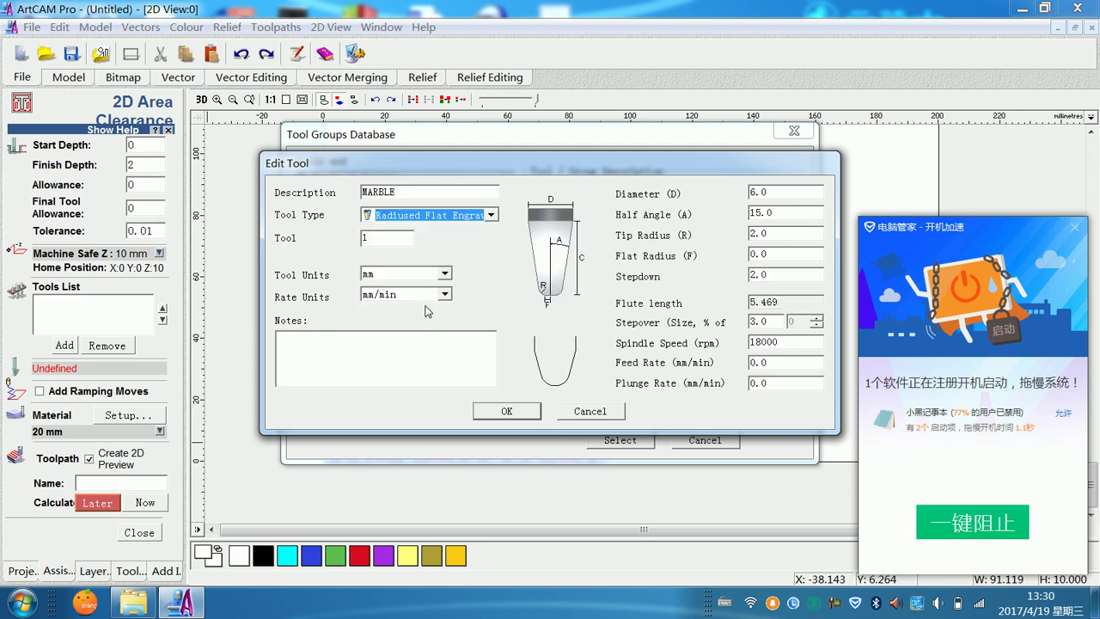
{"action": "left_click", "coordinate": [782, 301]}
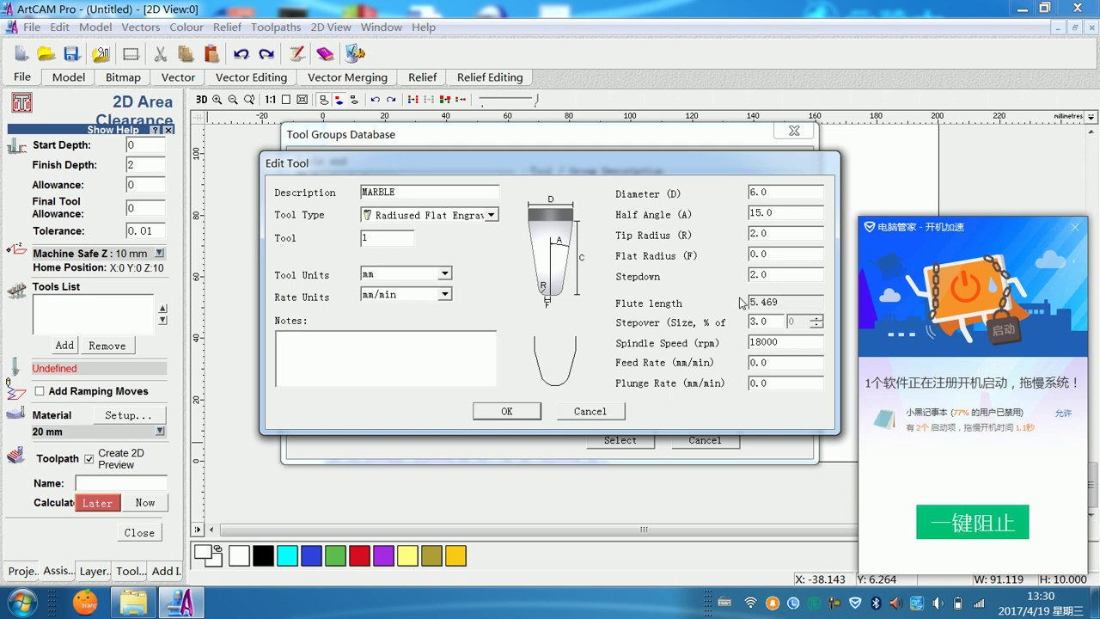
Step: Set the radiused flat engraving tool's stepover to 1 mm and try to save the tool
{"action": "double_click", "coordinate": [769, 321]}
{"action": "type", "text": "1"}
{"action": "left_click", "coordinate": [507, 412]}
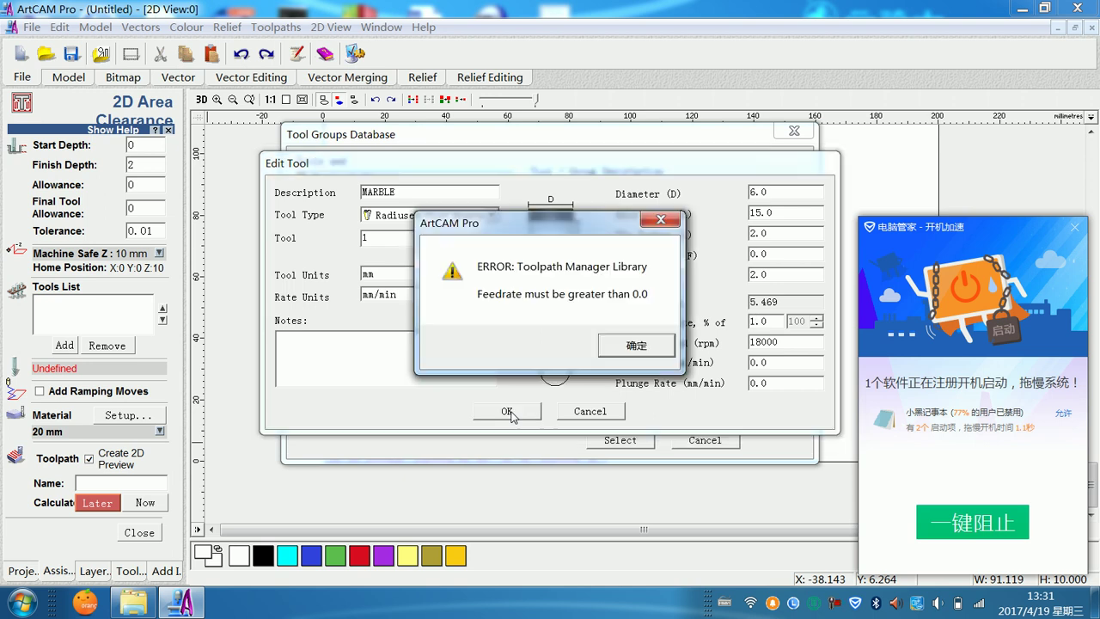
{"action": "left_click", "coordinate": [634, 344]}
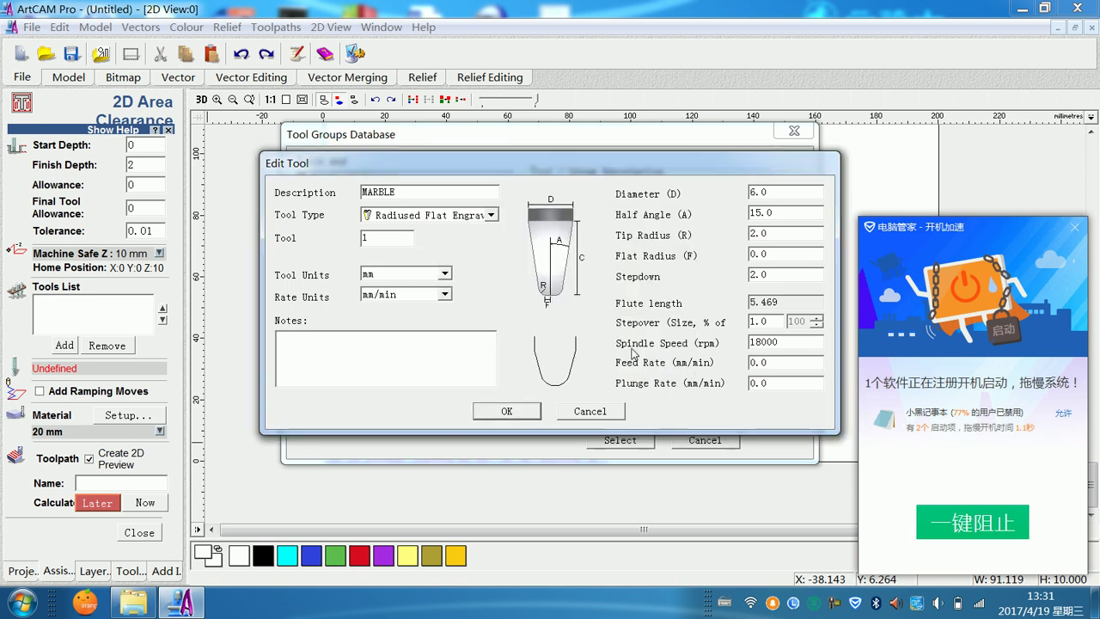
Step: Set the tool's flat radius to 0.2 mm and stepover to 0.1 mm, and try to save it
{"action": "double_click", "coordinate": [796, 360]}
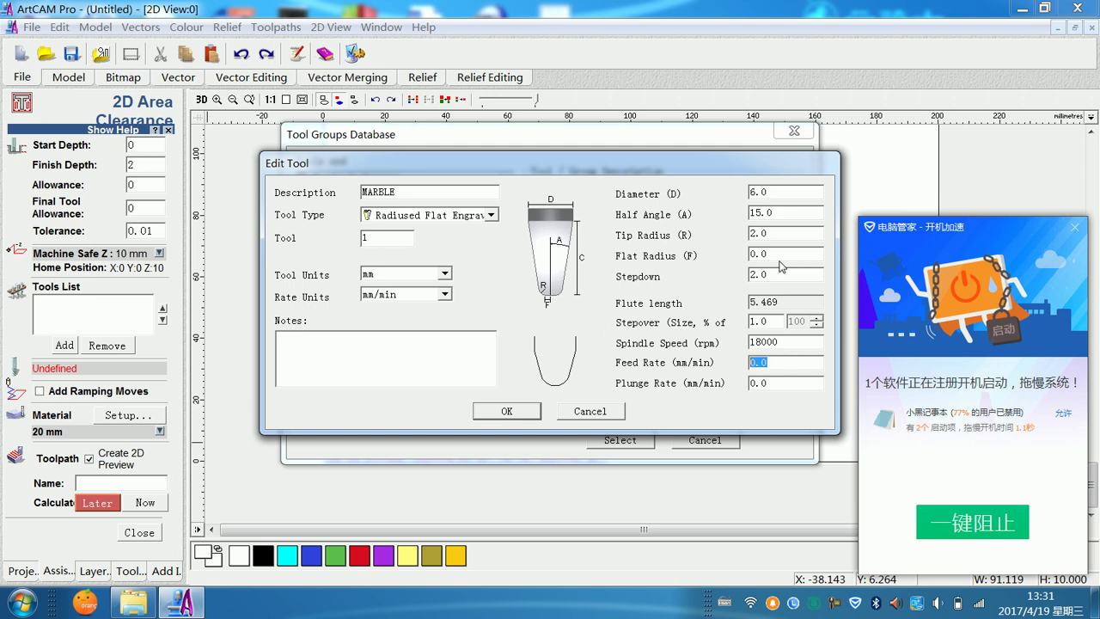
{"action": "double_click", "coordinate": [782, 254]}
{"action": "type", "text": "0.2"}
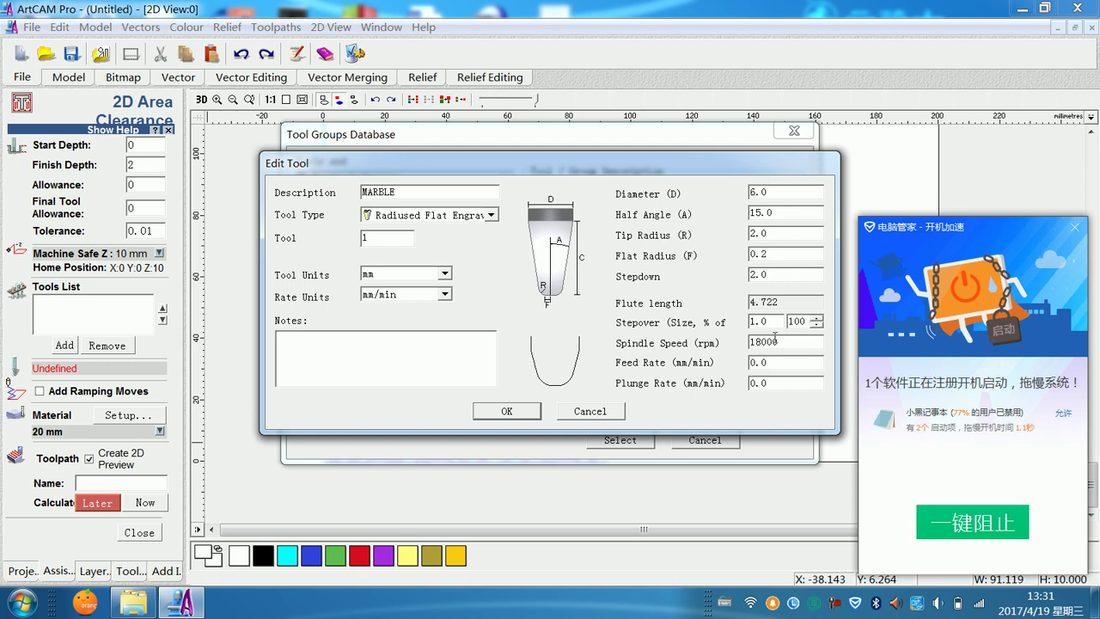
{"action": "left_click_drag", "start_coordinate": [768, 323], "coordinate": [749, 325]}
{"action": "type", "text": "0.1"}
{"action": "left_click", "coordinate": [507, 412]}
{"action": "left_click", "coordinate": [635, 346]}
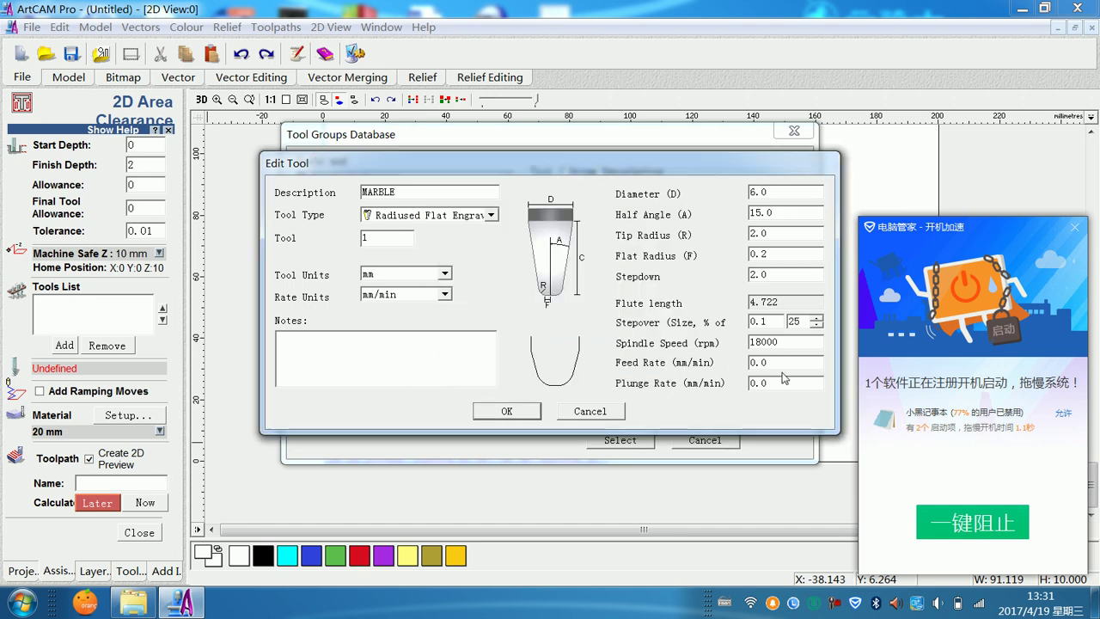
Step: Set the feed rate and plunge rate to 8 mm/min and save the MARBLE tool to the database
{"action": "double_click", "coordinate": [786, 362]}
{"action": "type", "text": "8.0"}
{"action": "key", "text": "Tab"}
{"action": "type", "text": "8"}
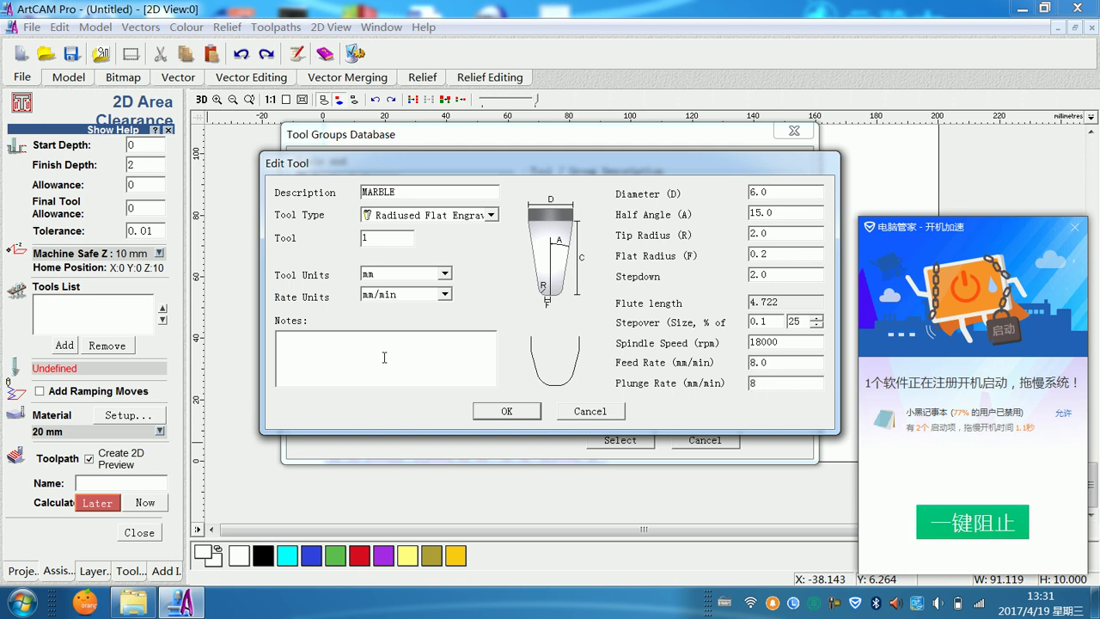
{"action": "left_click", "coordinate": [507, 411]}
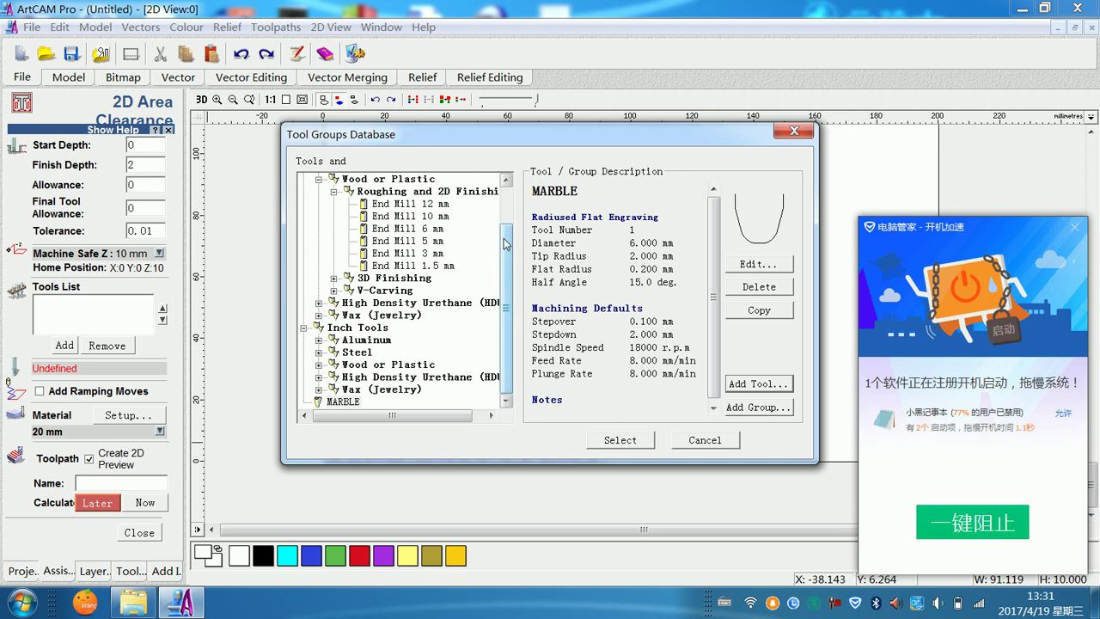
Step: Find the MARBLE tool in the tool database and review its settings without changing them
{"action": "scroll", "coordinate": [511, 198], "scroll_direction": "up", "scroll_amount": 2}
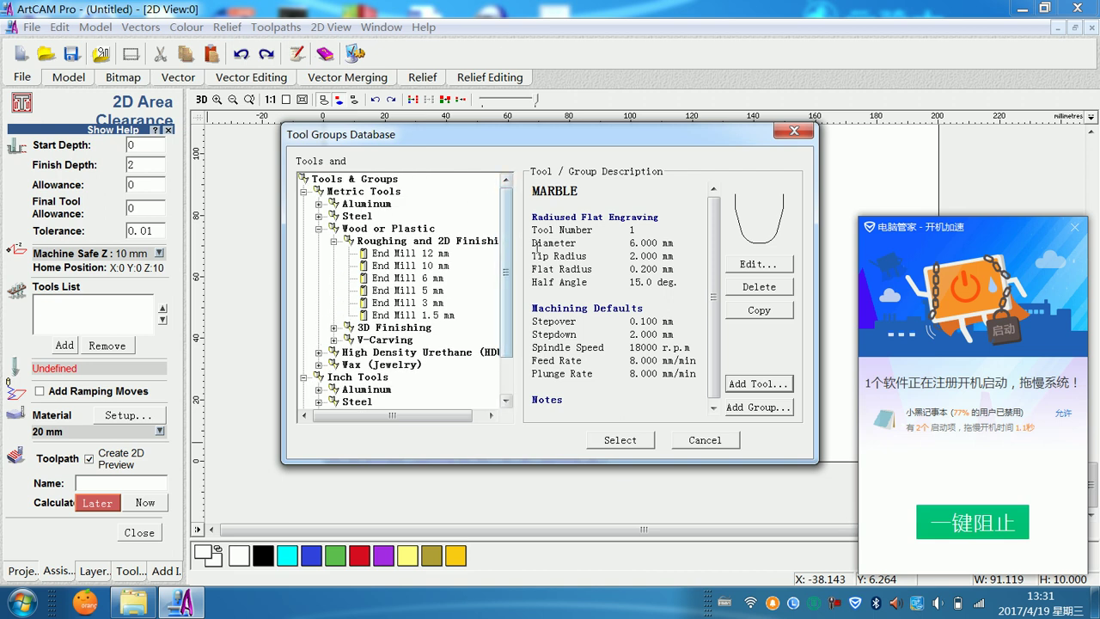
{"action": "scroll", "coordinate": [507, 284], "scroll_direction": "down", "scroll_amount": 2}
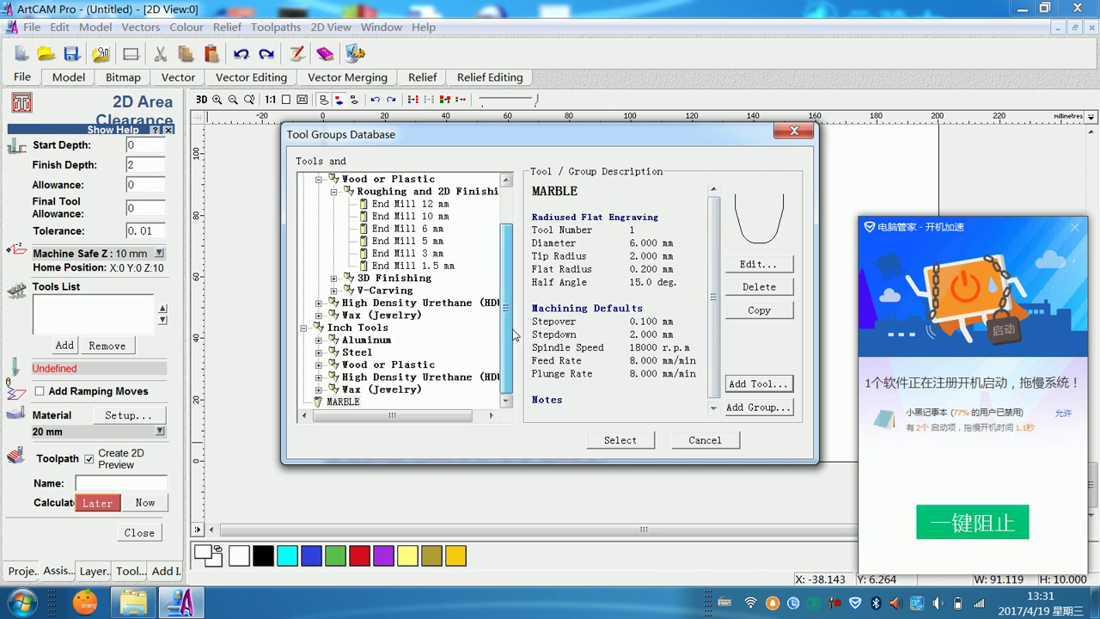
{"action": "left_click", "coordinate": [340, 402]}
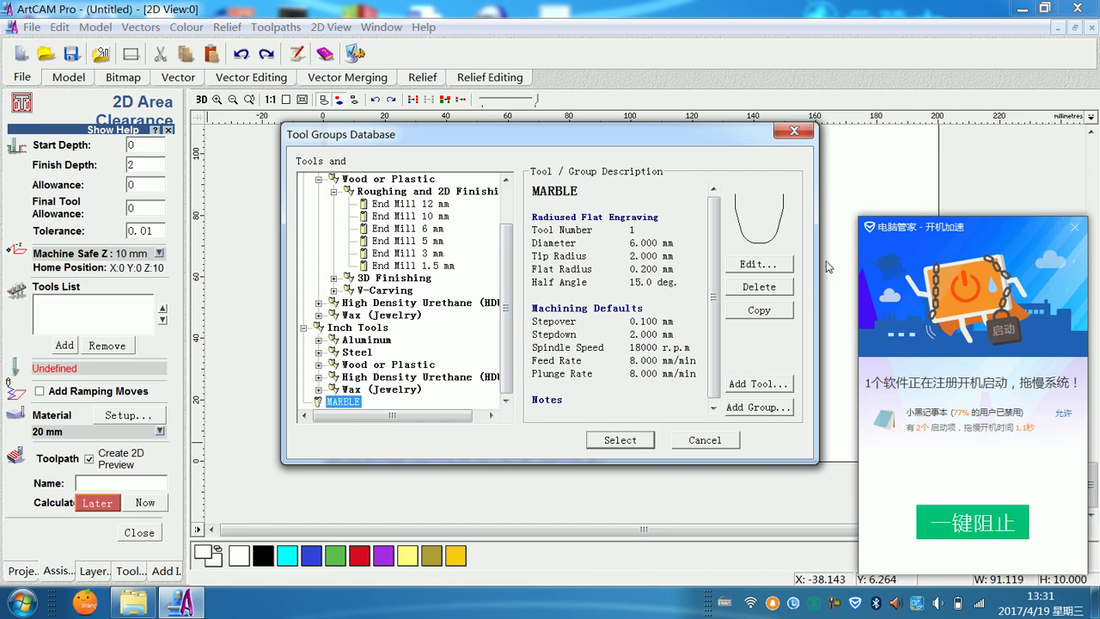
{"action": "left_click", "coordinate": [772, 265]}
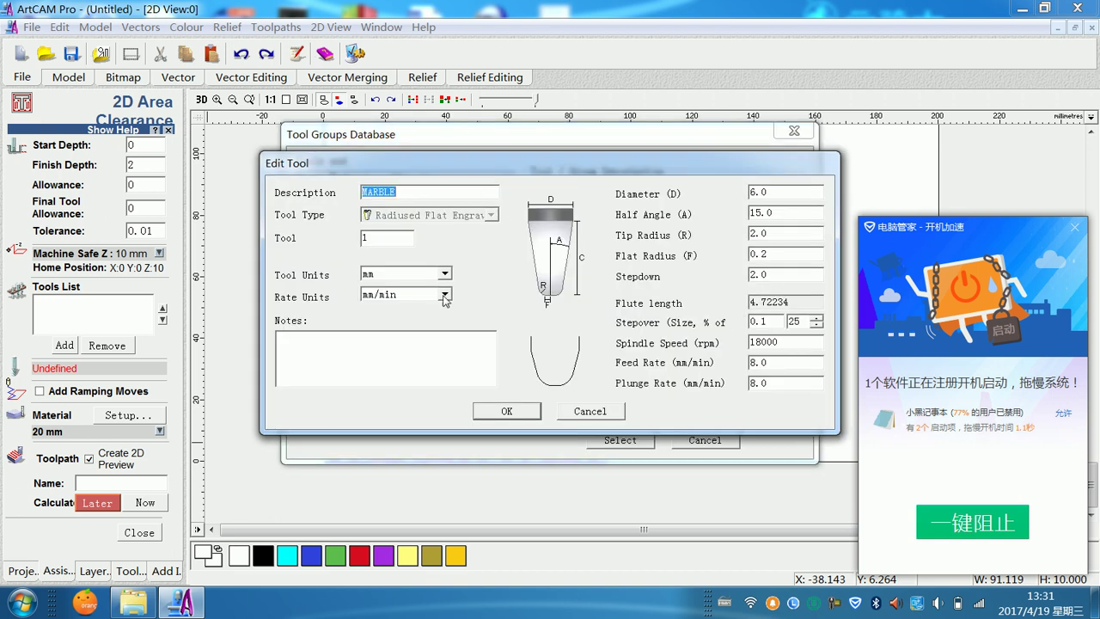
{"action": "left_click", "coordinate": [590, 412]}
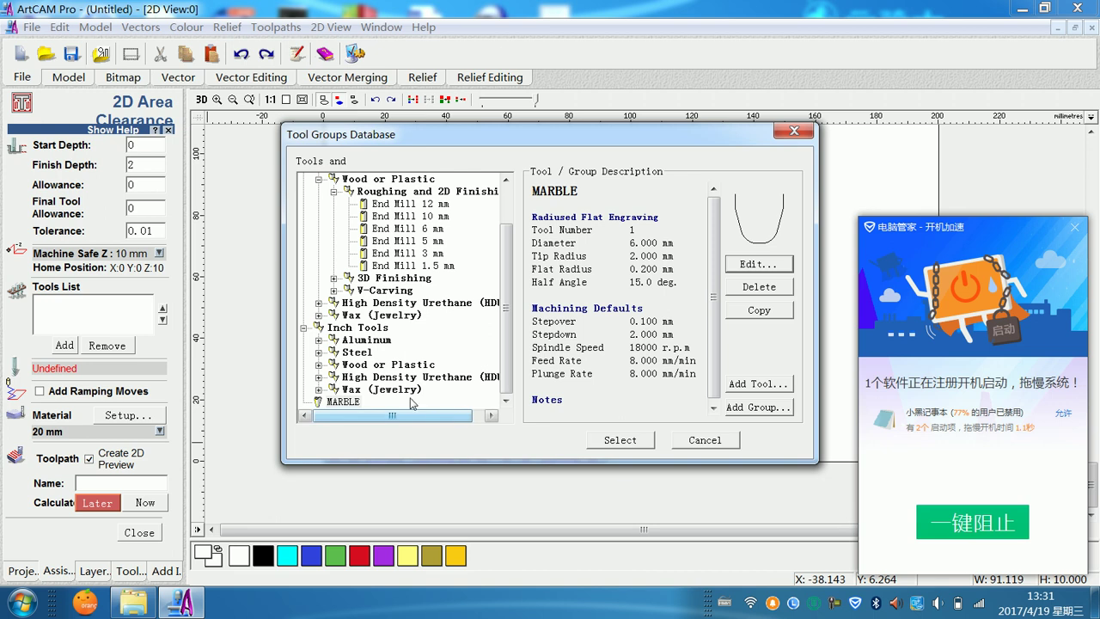
{"action": "left_click", "coordinate": [342, 403]}
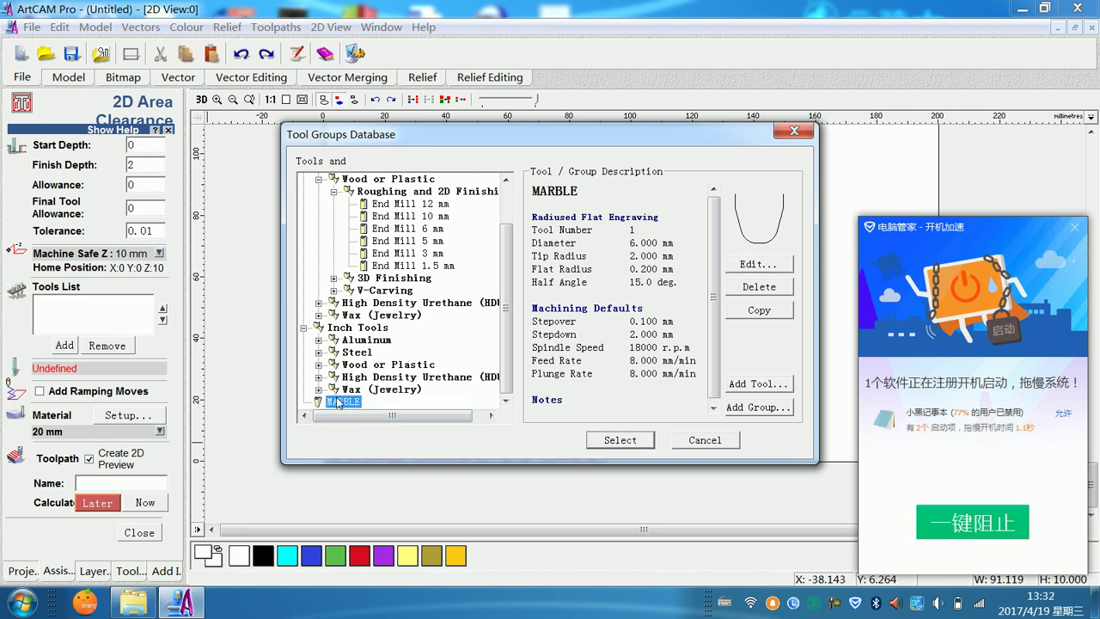
{"action": "left_click", "coordinate": [759, 264]}
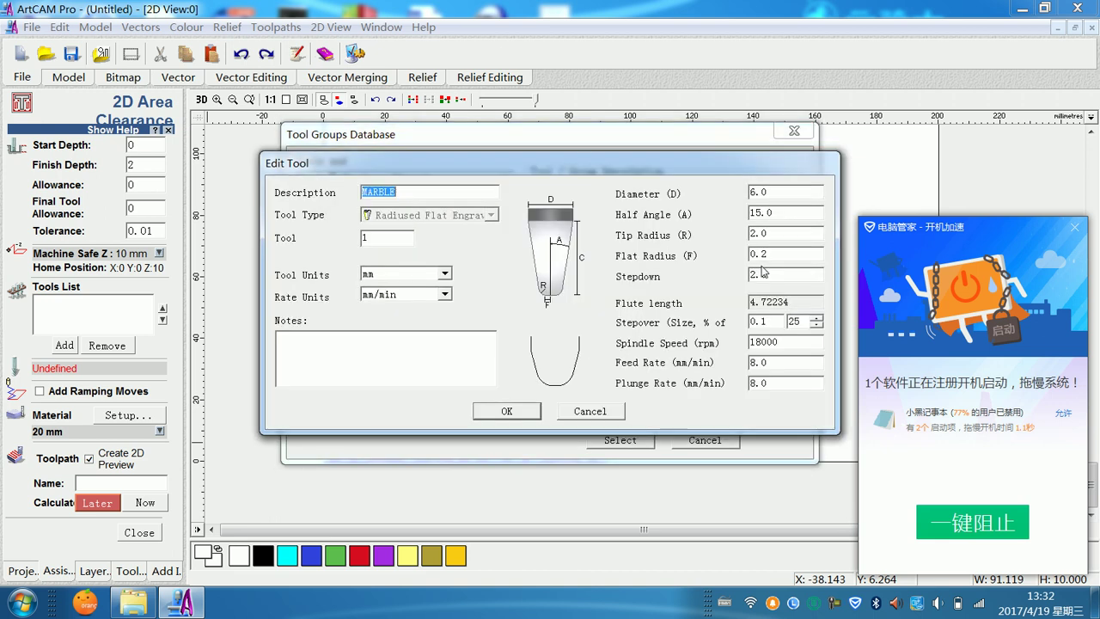
{"action": "left_click", "coordinate": [571, 410]}
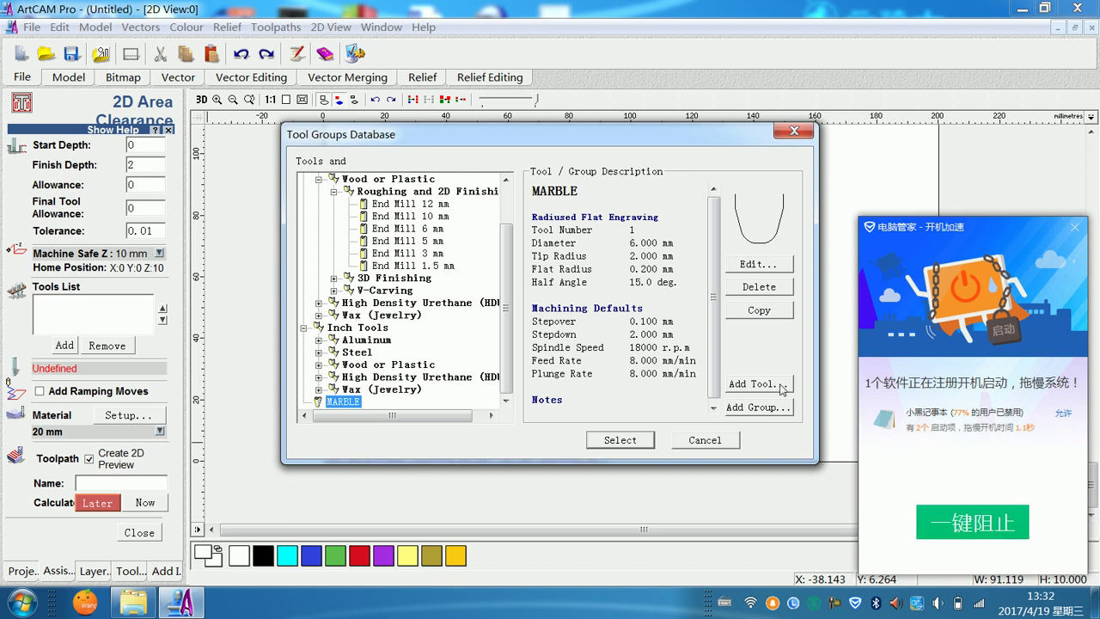
Step: Assign the MARBLE tool to the 2D area clearance and try to calculate the toolpath immediately
{"action": "left_click", "coordinate": [620, 440]}
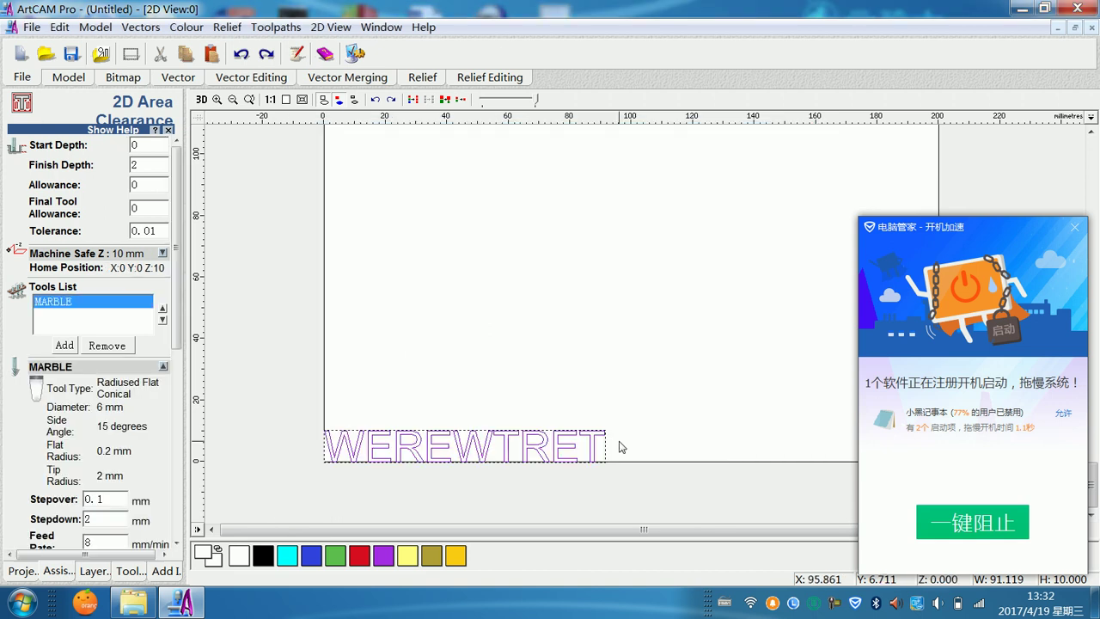
{"action": "left_click_drag", "start_coordinate": [175, 258], "coordinate": [171, 502]}
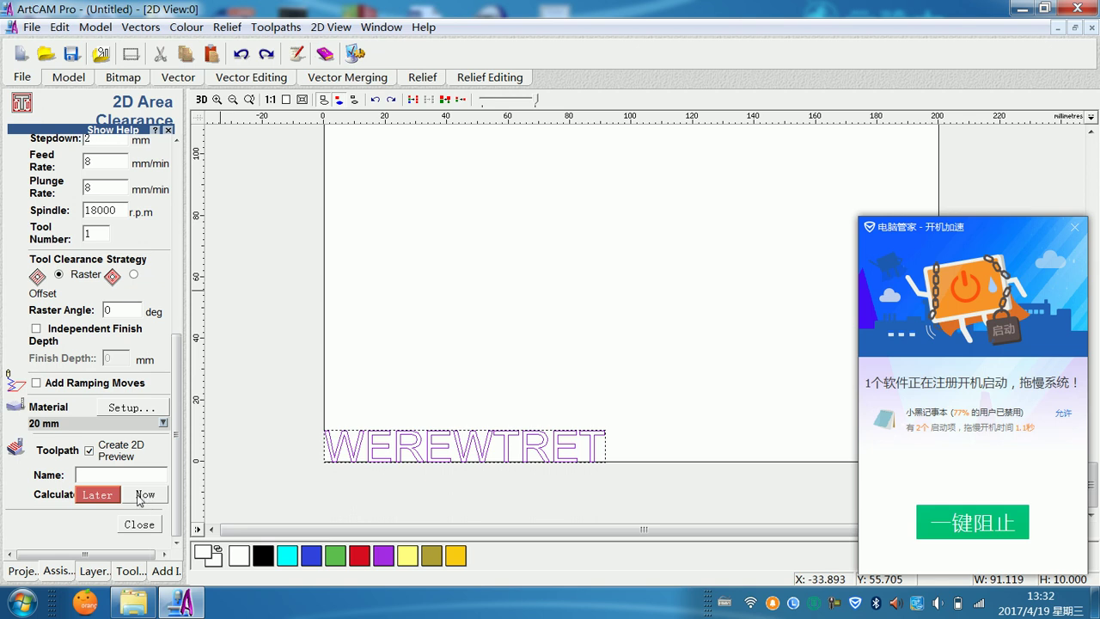
{"action": "left_click", "coordinate": [145, 495]}
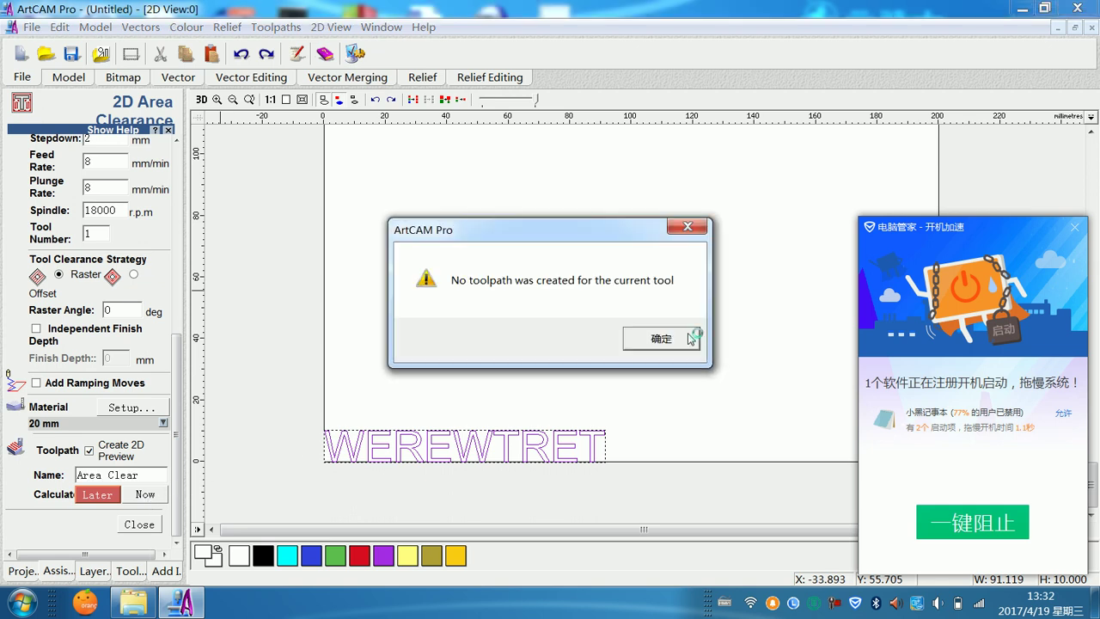
{"action": "left_click", "coordinate": [657, 338]}
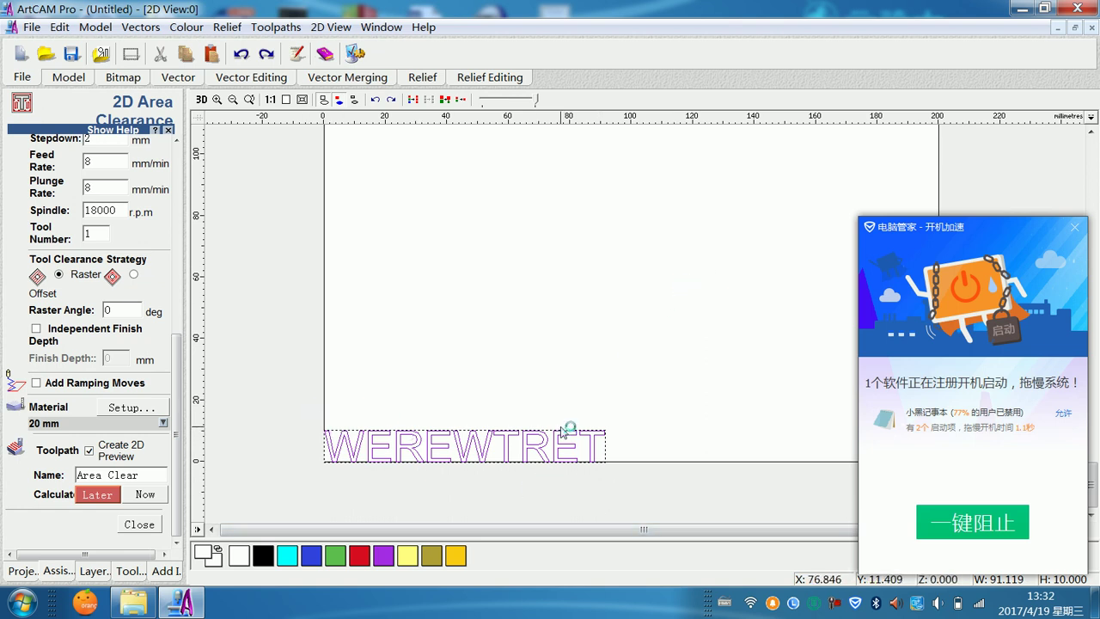
Step: Close the 2D Area Clearance settings and show the project tree
{"action": "left_click_drag", "start_coordinate": [178, 382], "coordinate": [174, 497]}
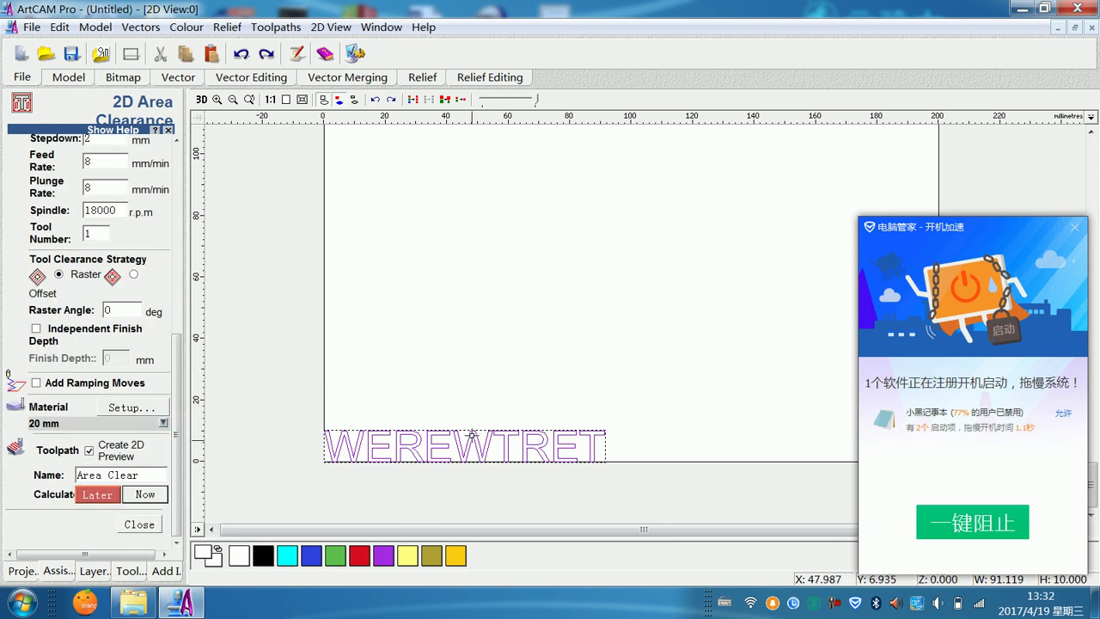
{"action": "left_click", "coordinate": [140, 525]}
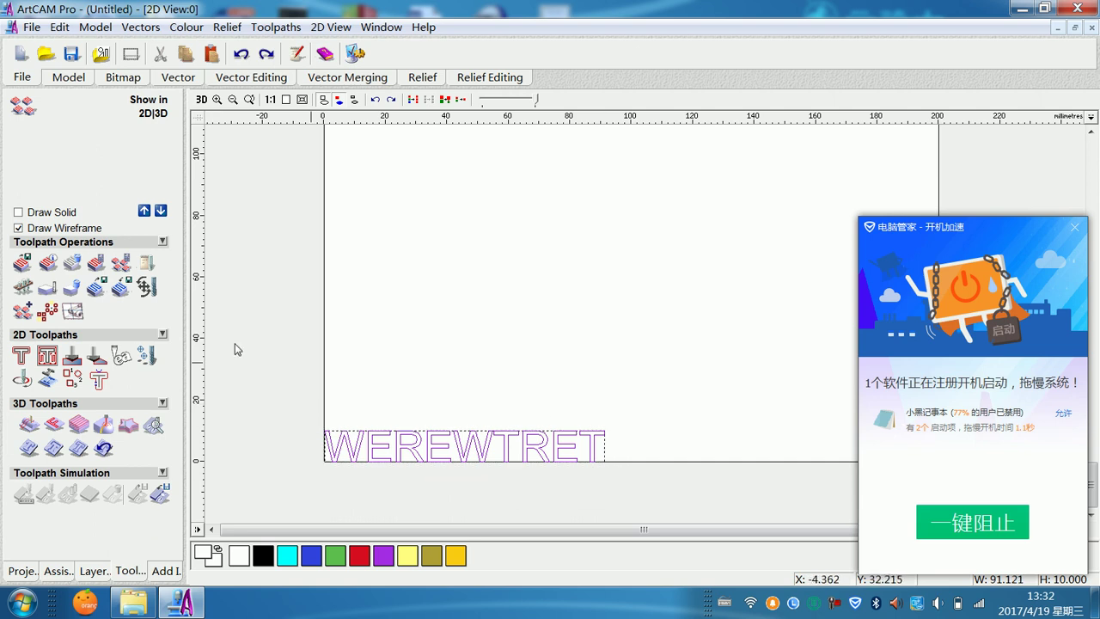
{"action": "left_click", "coordinate": [22, 574]}
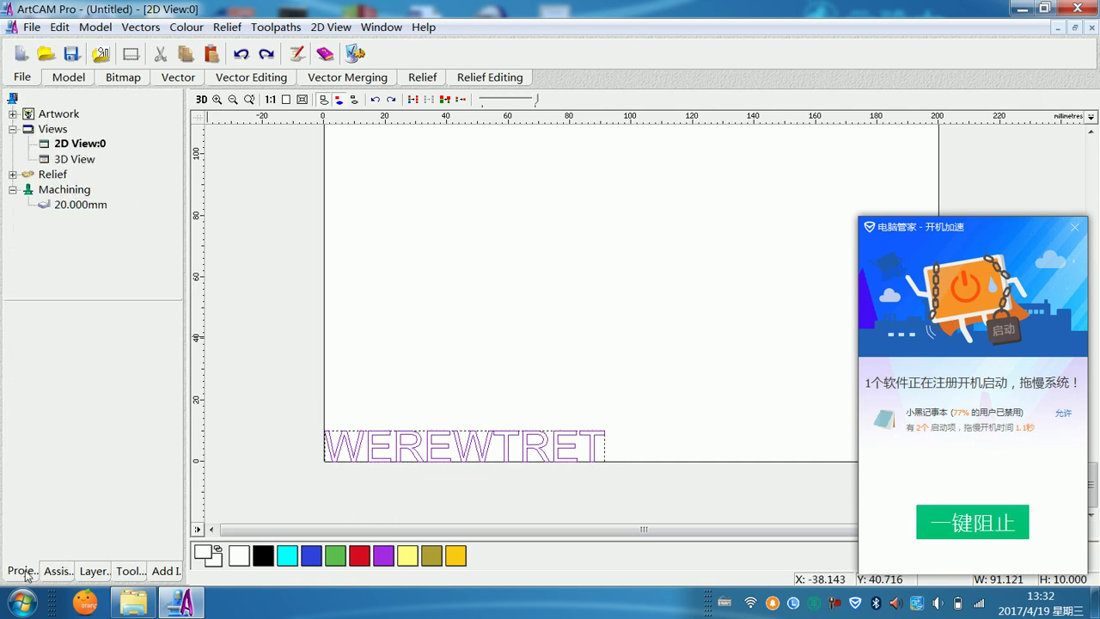
Step: Scale the selected WEREWTRET text vector to a height of 20 mm, keeping width and height linked
{"action": "left_click", "coordinate": [54, 570]}
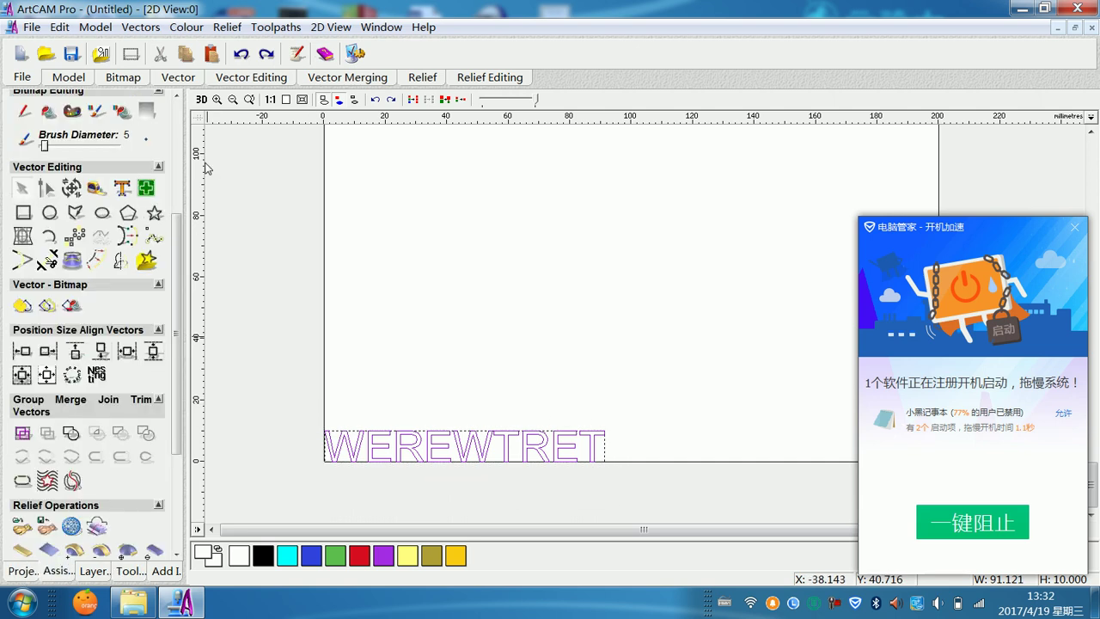
{"action": "left_click", "coordinate": [72, 187]}
{"action": "double_click", "coordinate": [112, 252]}
{"action": "type", "text": "100"}
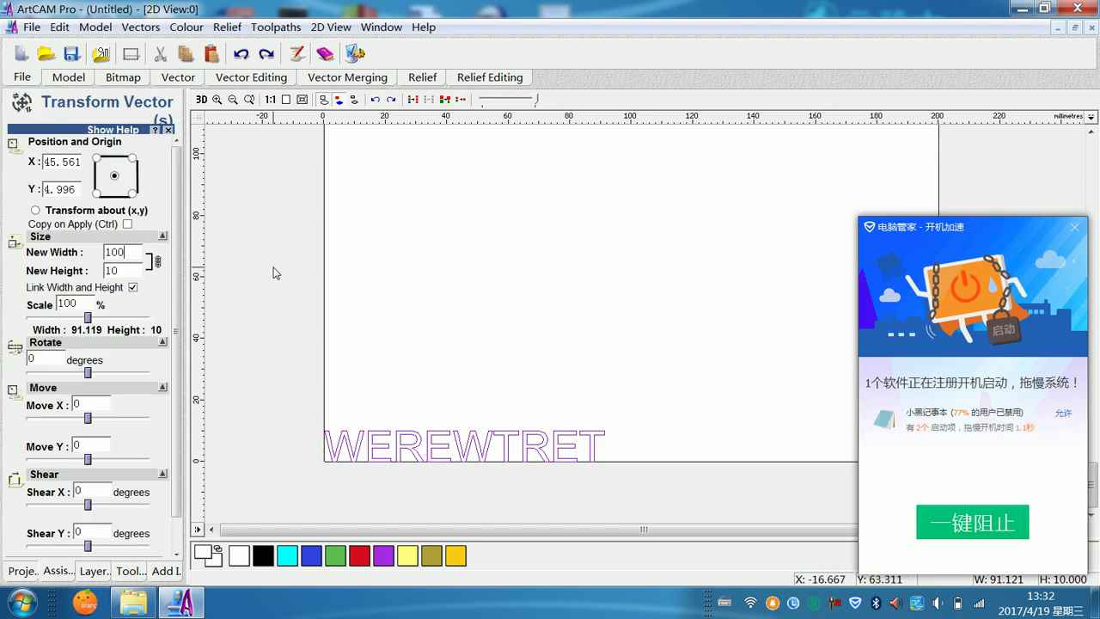
{"action": "key", "text": "Tab"}
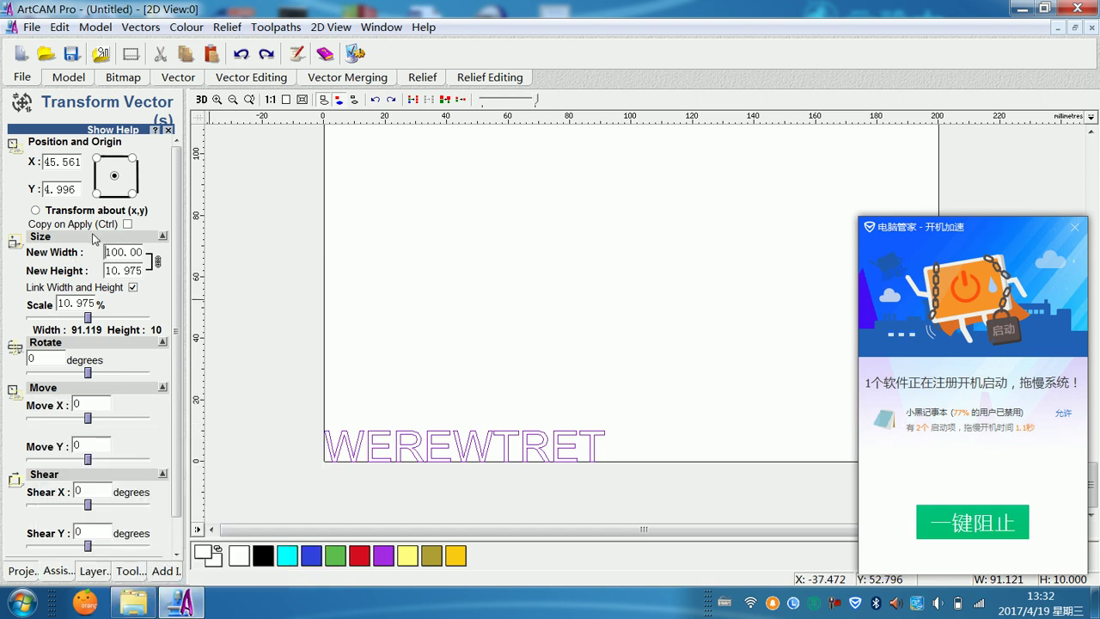
{"action": "left_click_drag", "start_coordinate": [108, 252], "coordinate": [225, 301]}
{"action": "type", "text": "1"}
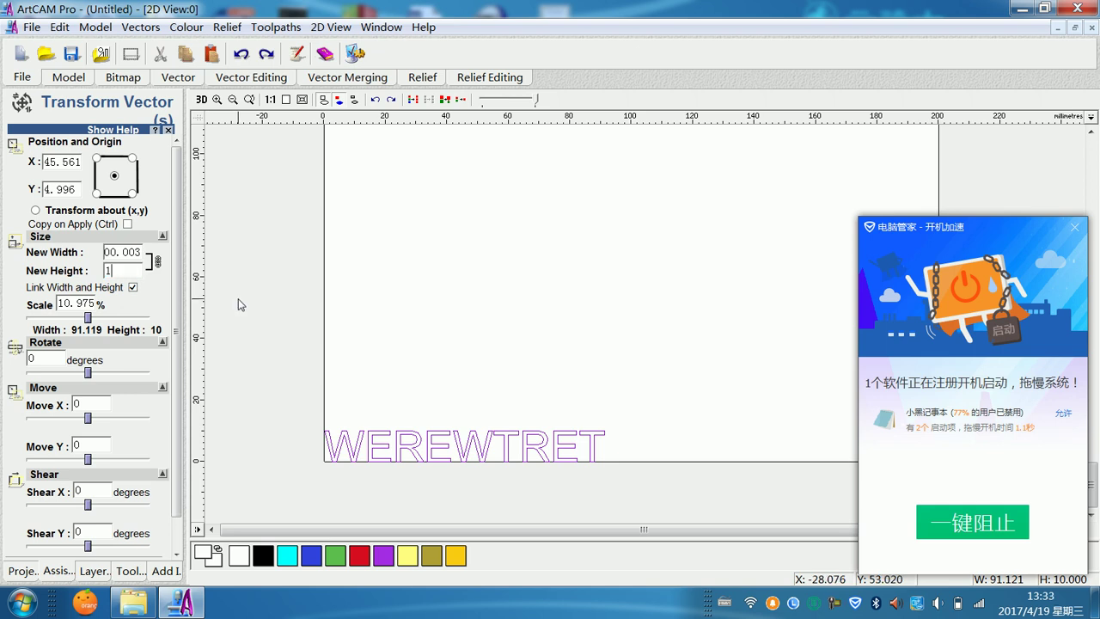
{"action": "type", "text": "20"}
{"action": "scroll", "coordinate": [146, 476], "scroll_direction": "down", "scroll_amount": 2}
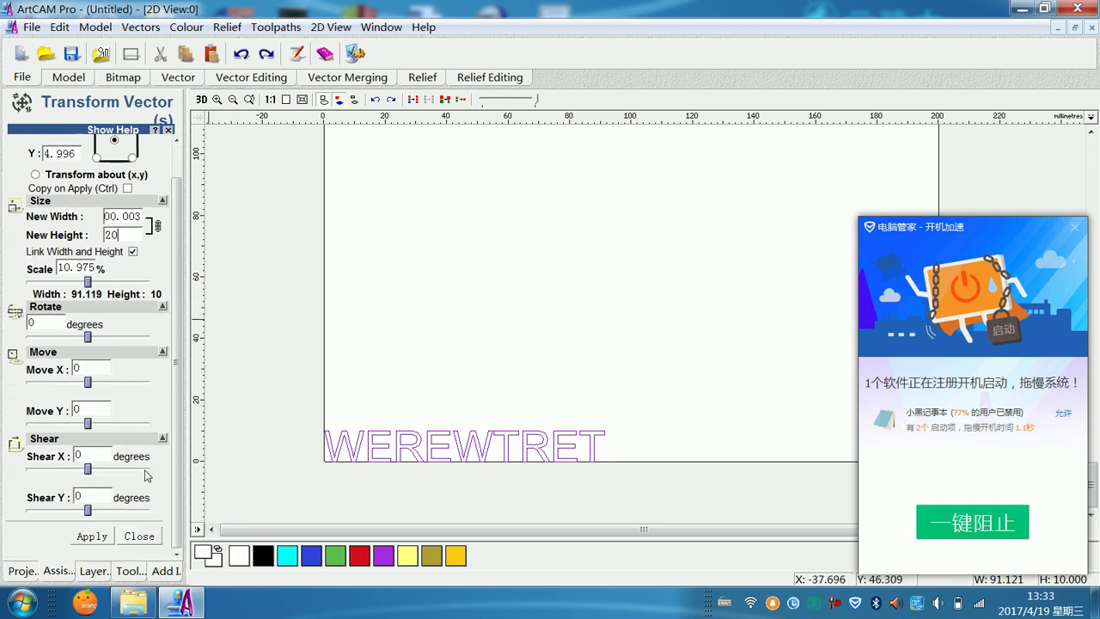
{"action": "left_click", "coordinate": [86, 537]}
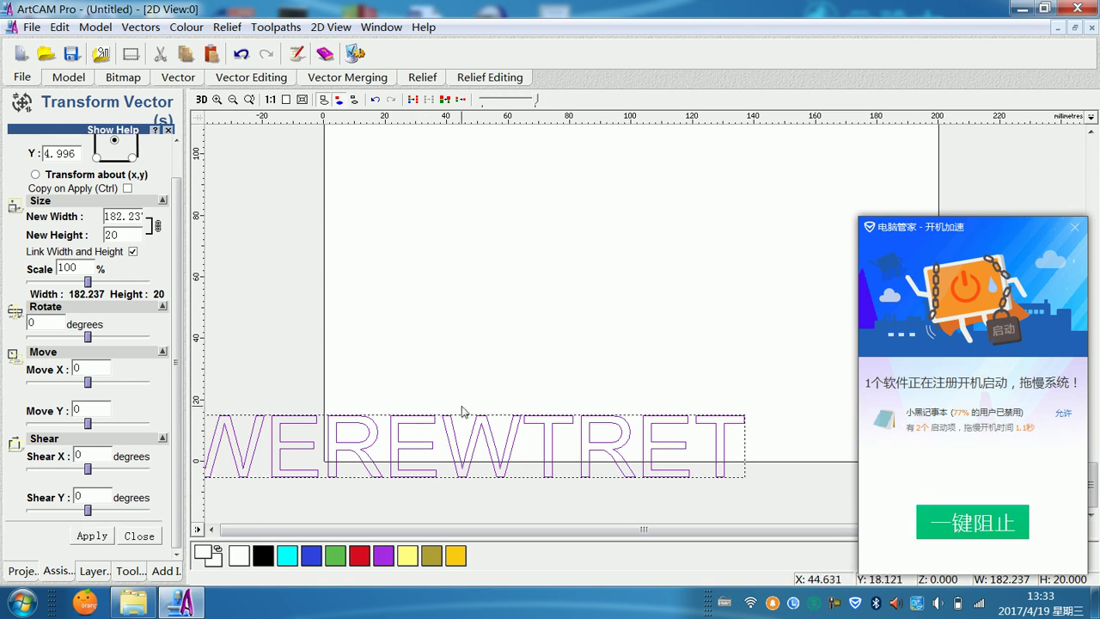
Step: Position the enlarged text vector with its lower-left corner at X 0, Y 0
{"action": "left_click_drag", "start_coordinate": [407, 422], "coordinate": [437, 396]}
{"action": "left_click_drag", "start_coordinate": [599, 283], "coordinate": [465, 384]}
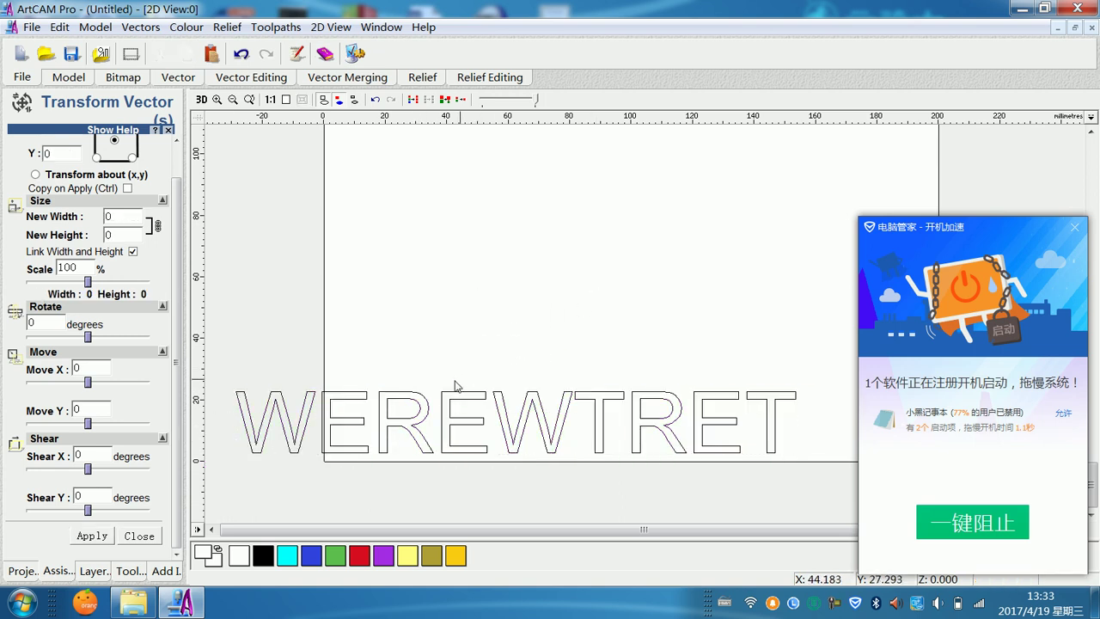
{"action": "left_click", "coordinate": [250, 396]}
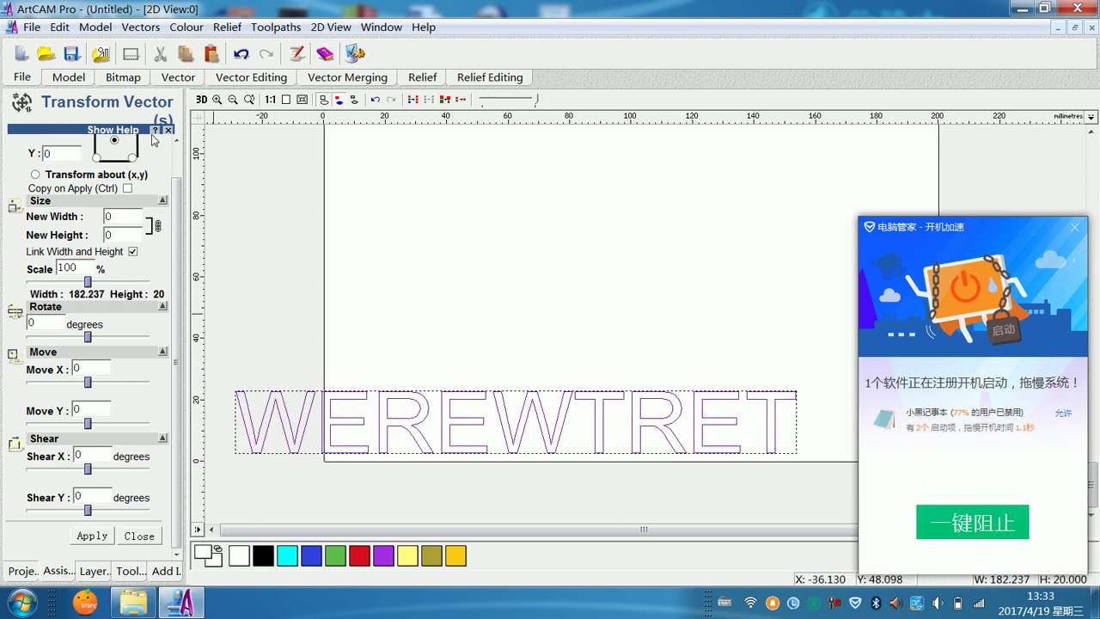
{"action": "left_click", "coordinate": [96, 157]}
{"action": "scroll", "coordinate": [78, 155], "scroll_direction": "up", "scroll_amount": 1}
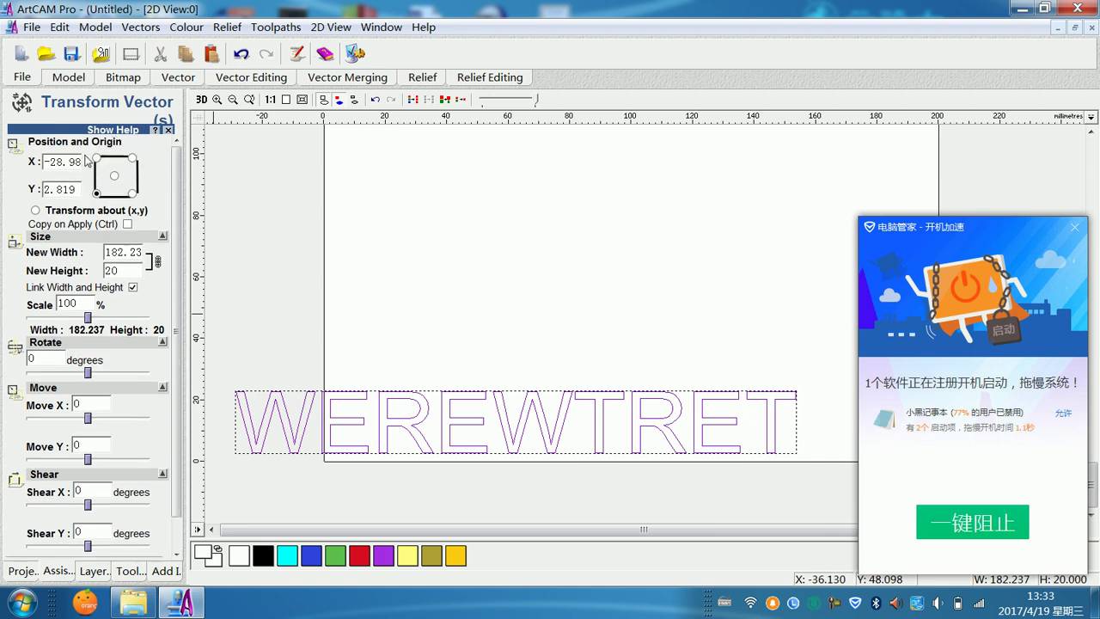
{"action": "double_click", "coordinate": [76, 162]}
{"action": "type", "text": "0"}
{"action": "double_click", "coordinate": [76, 187]}
{"action": "type", "text": "0"}
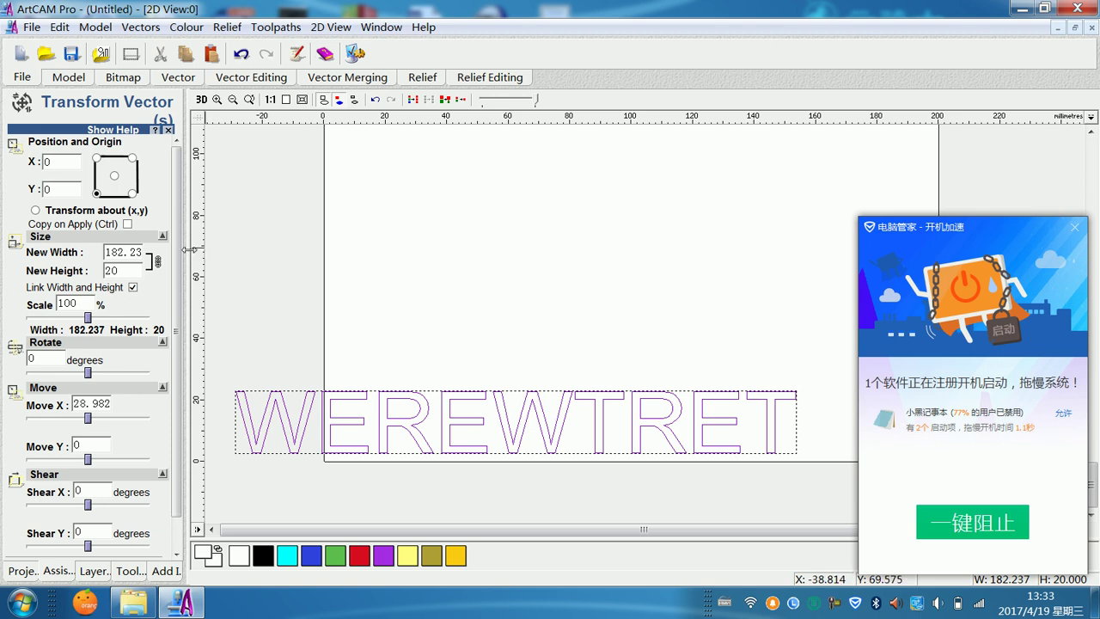
{"action": "scroll", "coordinate": [182, 253], "scroll_direction": "down", "scroll_amount": 1}
{"action": "left_click", "coordinate": [92, 535]}
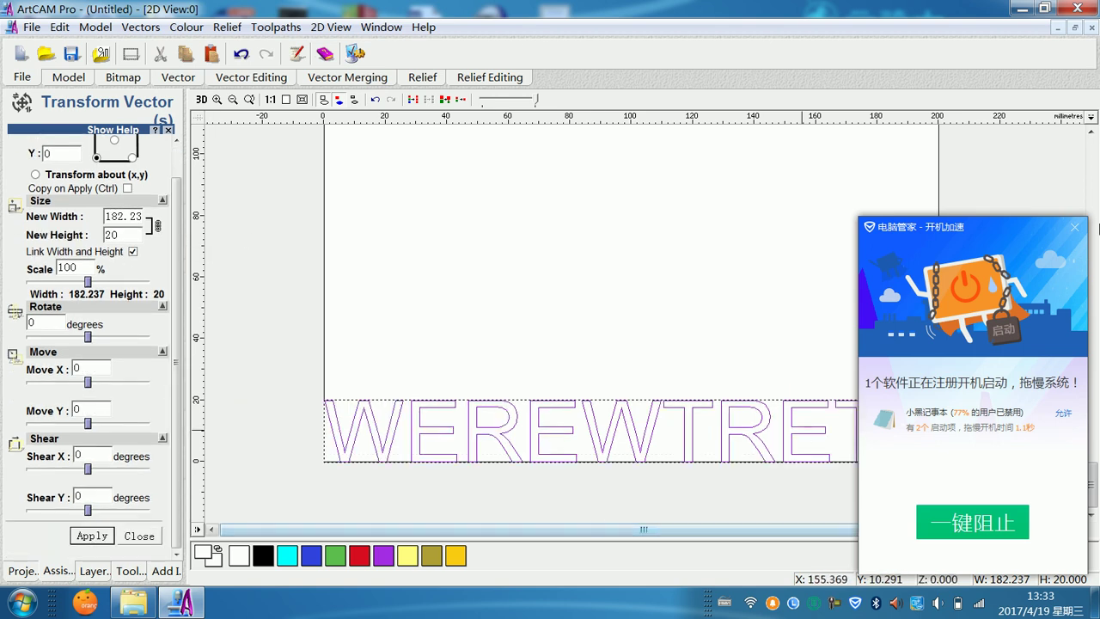
Step: Dismiss the system notification, then switch toolpath drawing from wireframe to solid and expand the toolpath operations
{"action": "left_click", "coordinate": [1075, 227]}
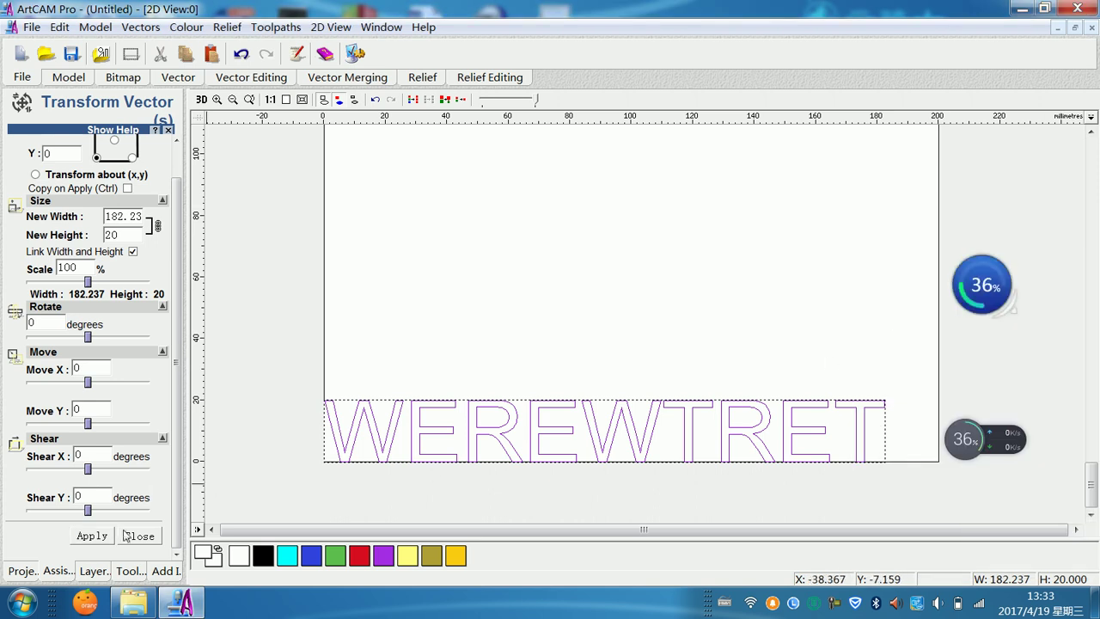
{"action": "left_click", "coordinate": [129, 573]}
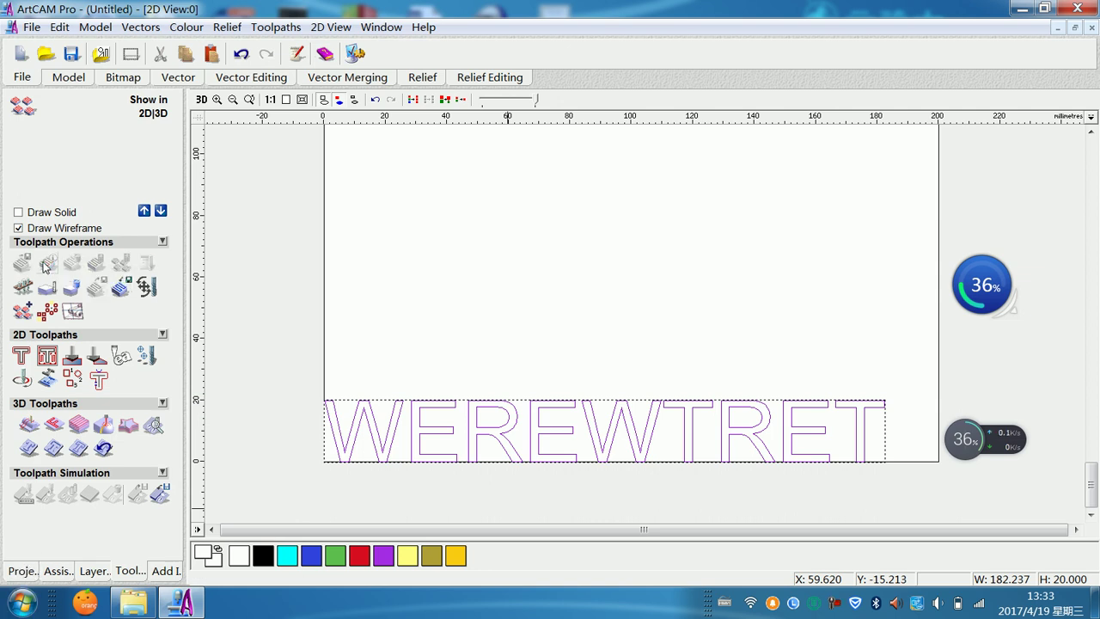
{"action": "left_click", "coordinate": [22, 213]}
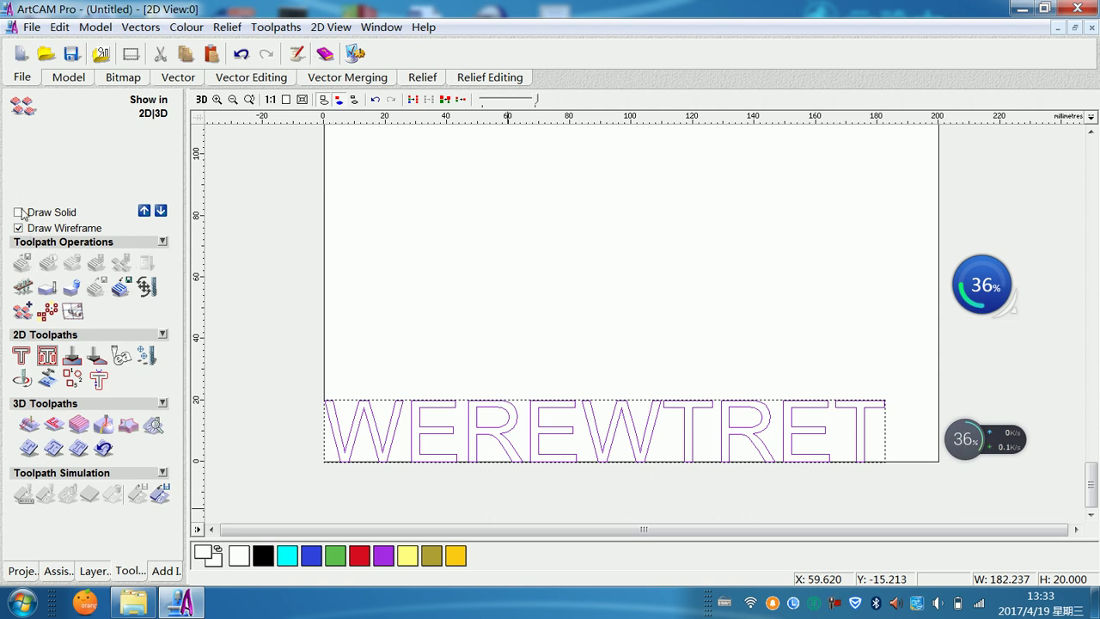
{"action": "left_click", "coordinate": [49, 246]}
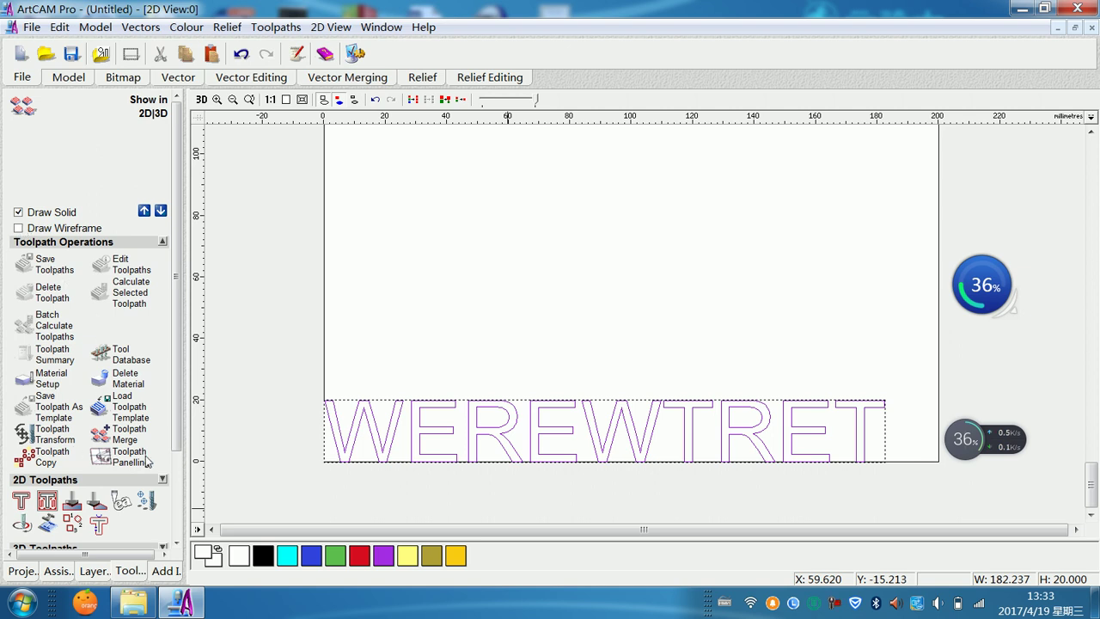
{"action": "left_click_drag", "start_coordinate": [178, 432], "coordinate": [180, 471]}
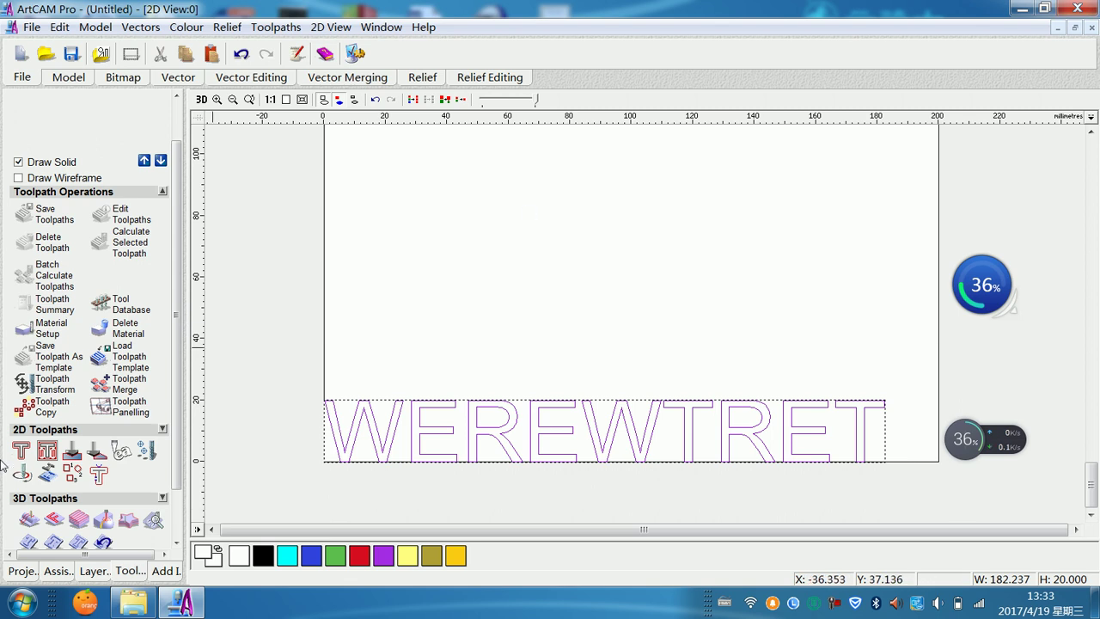
Step: Start a 2D area clearance toolpath with a finish depth of 3 mm and add the MARBLE tool from the tool database
{"action": "left_click", "coordinate": [47, 451]}
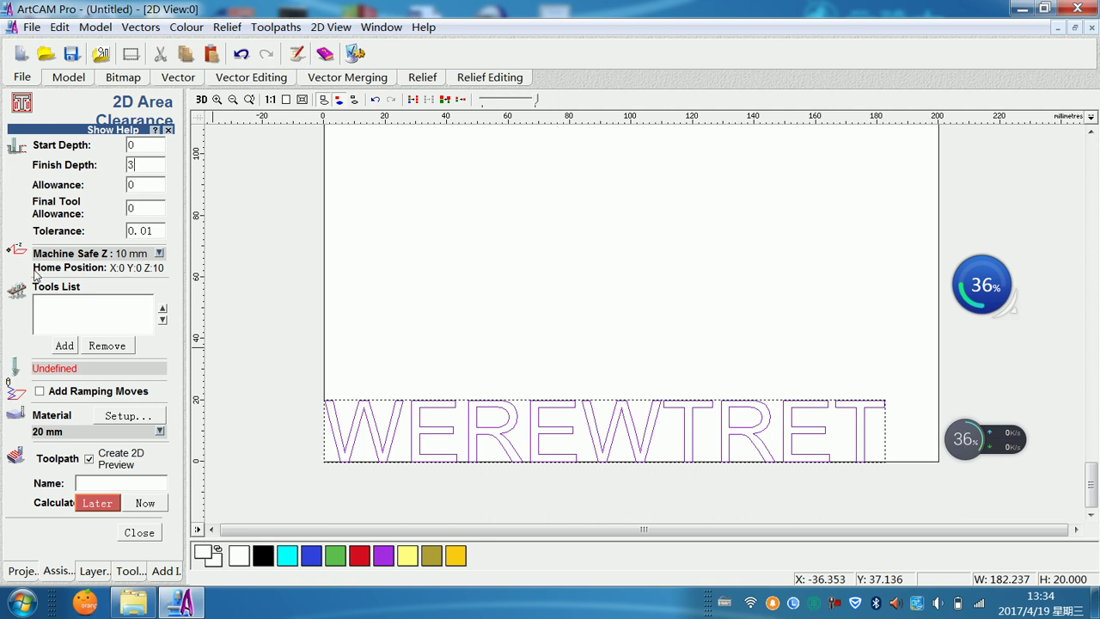
{"action": "left_click", "coordinate": [65, 346]}
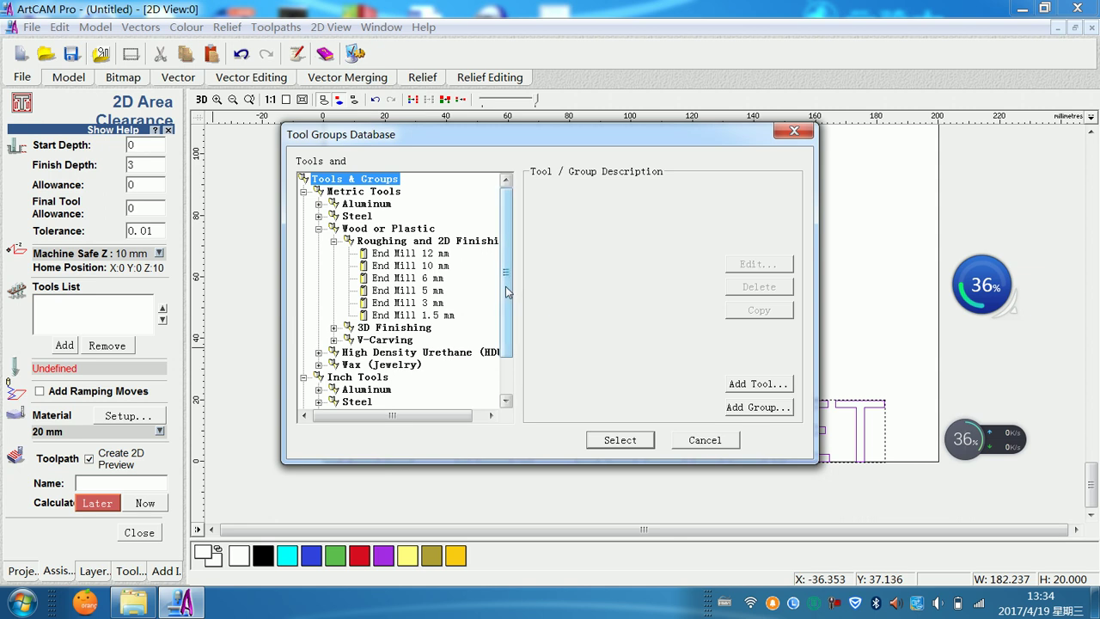
{"action": "scroll", "coordinate": [505, 289], "scroll_direction": "down", "scroll_amount": 2}
{"action": "left_click", "coordinate": [343, 402]}
{"action": "left_click", "coordinate": [619, 440]}
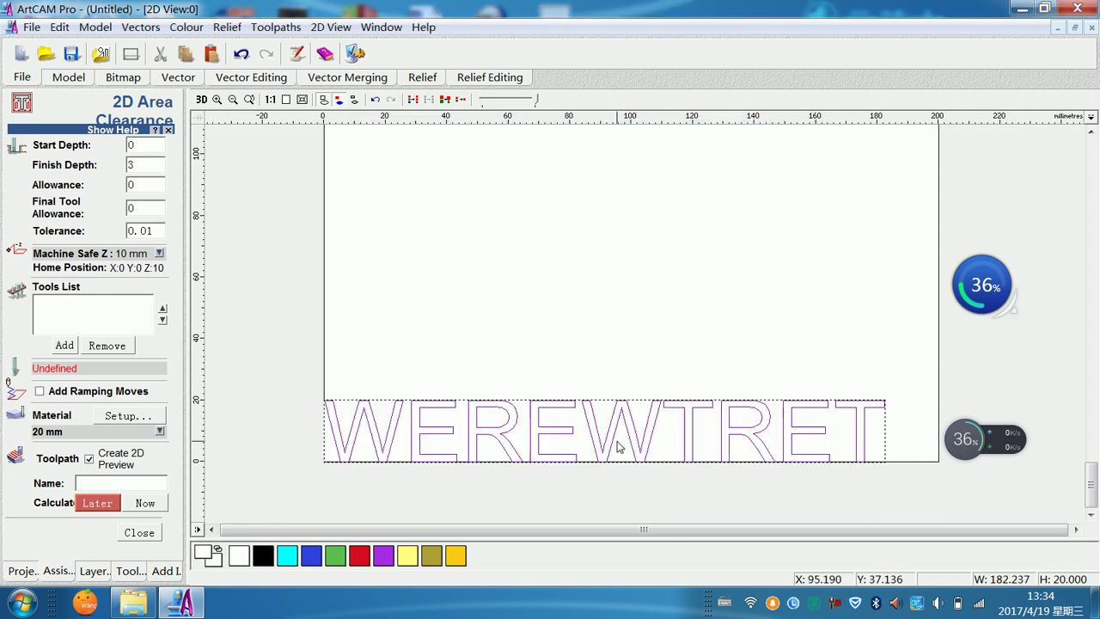
Step: Confirm the 20 mm material thickness and try to calculate the area clearance toolpath immediately
{"action": "left_click_drag", "start_coordinate": [181, 289], "coordinate": [176, 443]}
{"action": "left_click", "coordinate": [143, 411]}
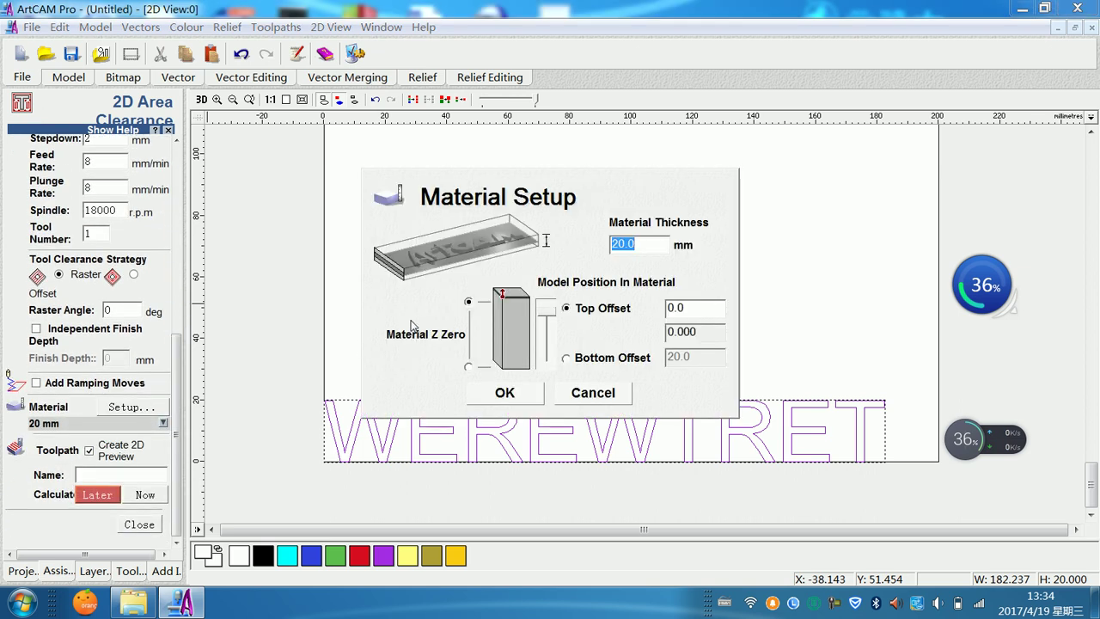
{"action": "left_click_drag", "start_coordinate": [645, 245], "coordinate": [625, 244]}
{"action": "left_click", "coordinate": [498, 394]}
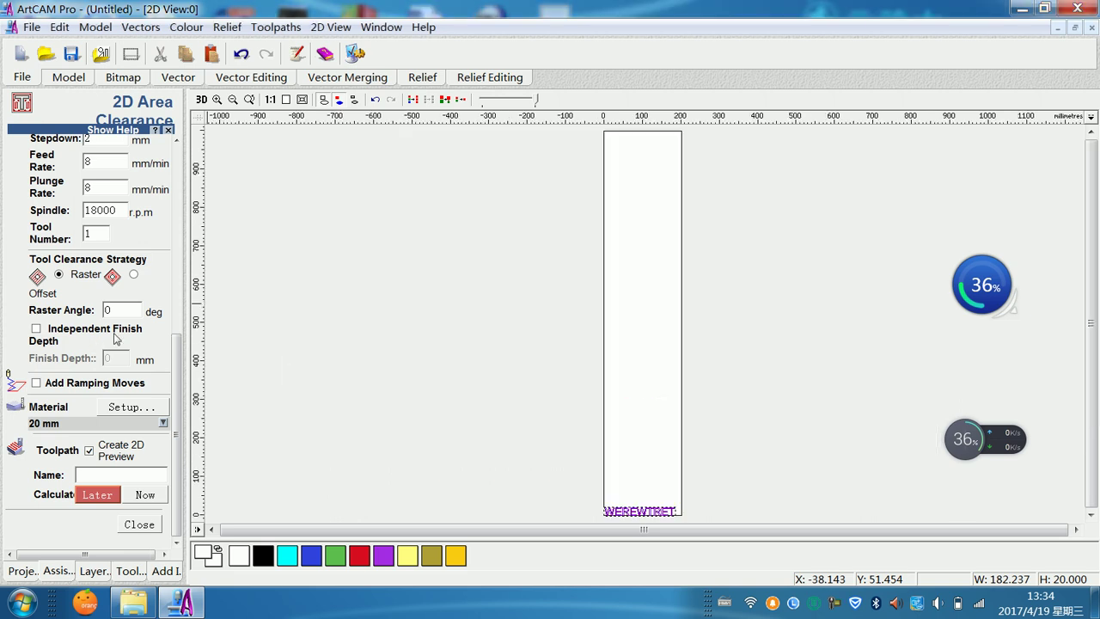
{"action": "left_click", "coordinate": [143, 495]}
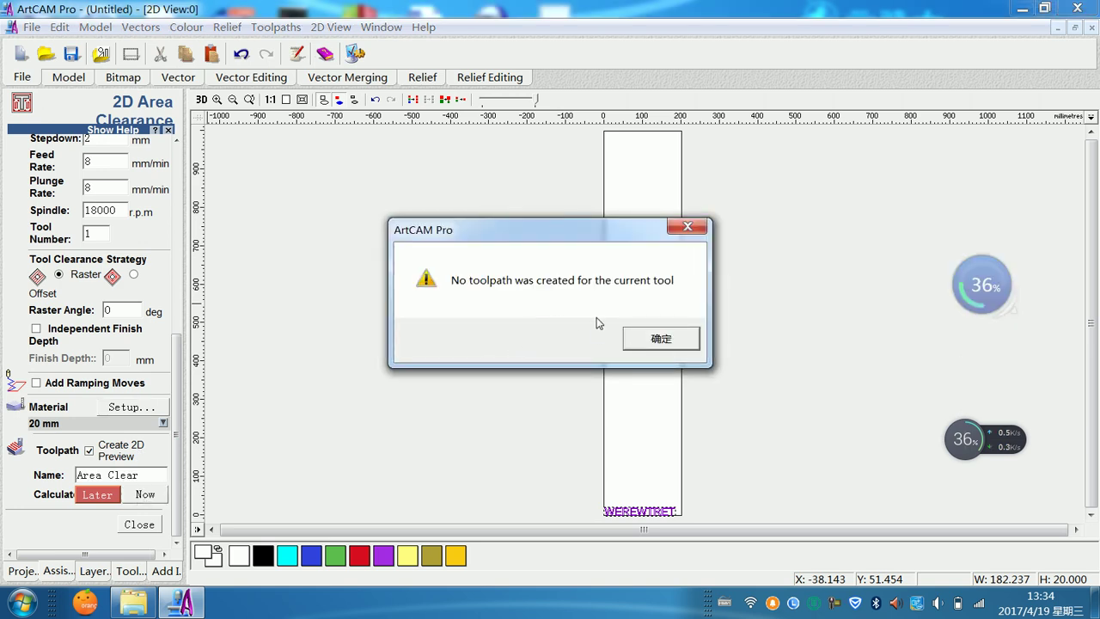
{"action": "left_click", "coordinate": [650, 341]}
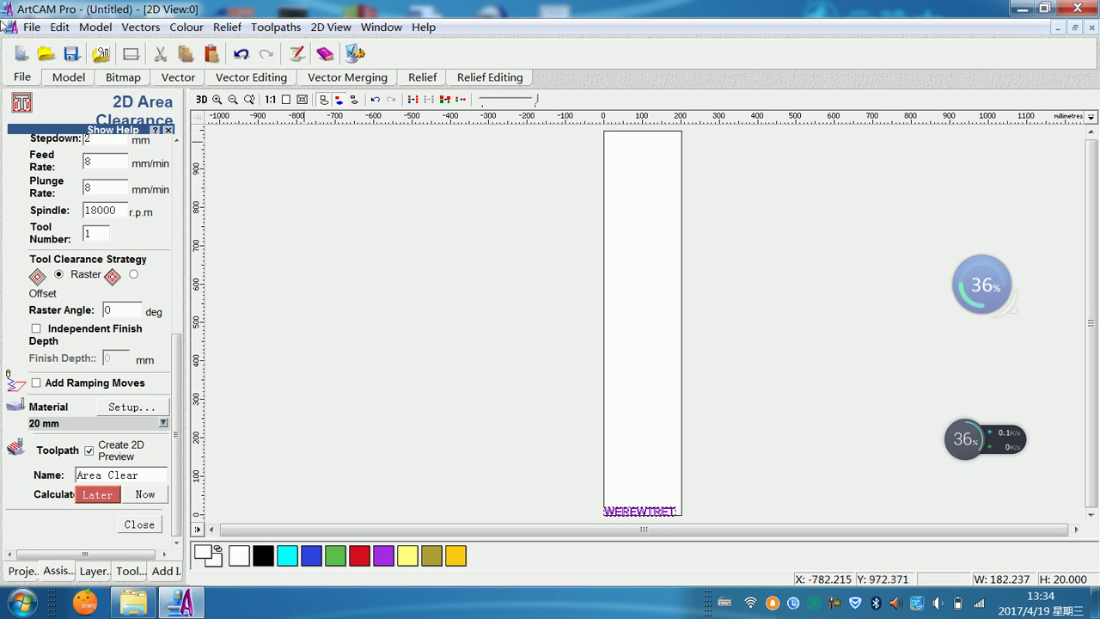
Step: Close the 2D Area Clearance settings after checking the text and collapse the toolpath operations
{"action": "left_click_drag", "start_coordinate": [181, 341], "coordinate": [179, 387]}
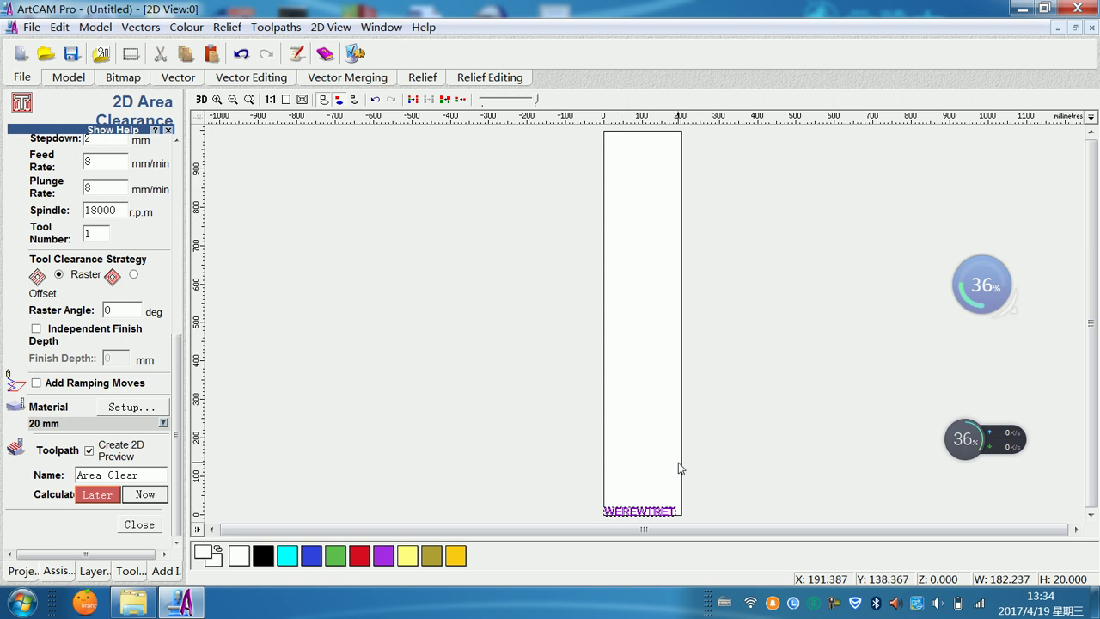
{"action": "scroll", "coordinate": [669, 470], "scroll_direction": "down", "scroll_amount": 3}
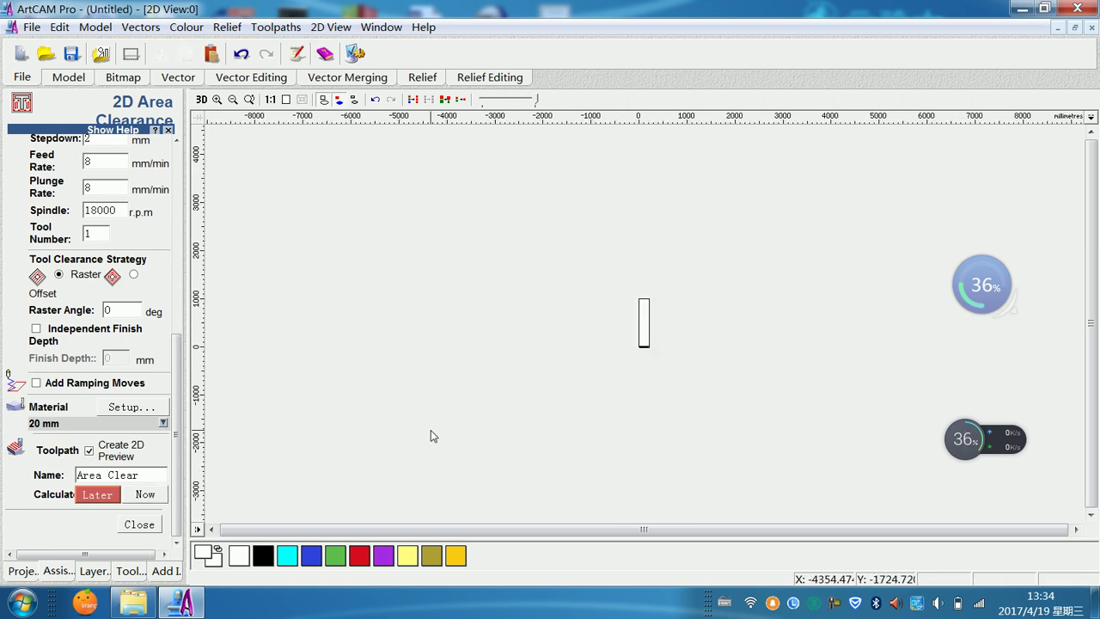
{"action": "scroll", "coordinate": [430, 437], "scroll_direction": "up", "scroll_amount": 3}
{"action": "scroll", "coordinate": [595, 492], "scroll_direction": "up", "scroll_amount": 3}
{"action": "scroll", "coordinate": [594, 493], "scroll_direction": "down", "scroll_amount": 1}
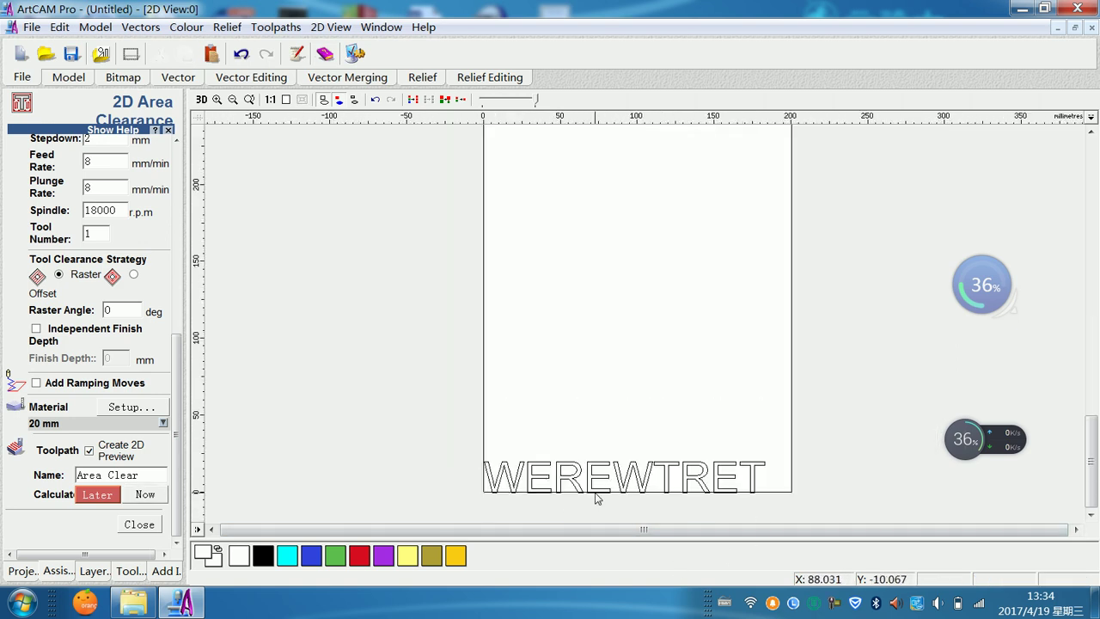
{"action": "left_click", "coordinate": [147, 521]}
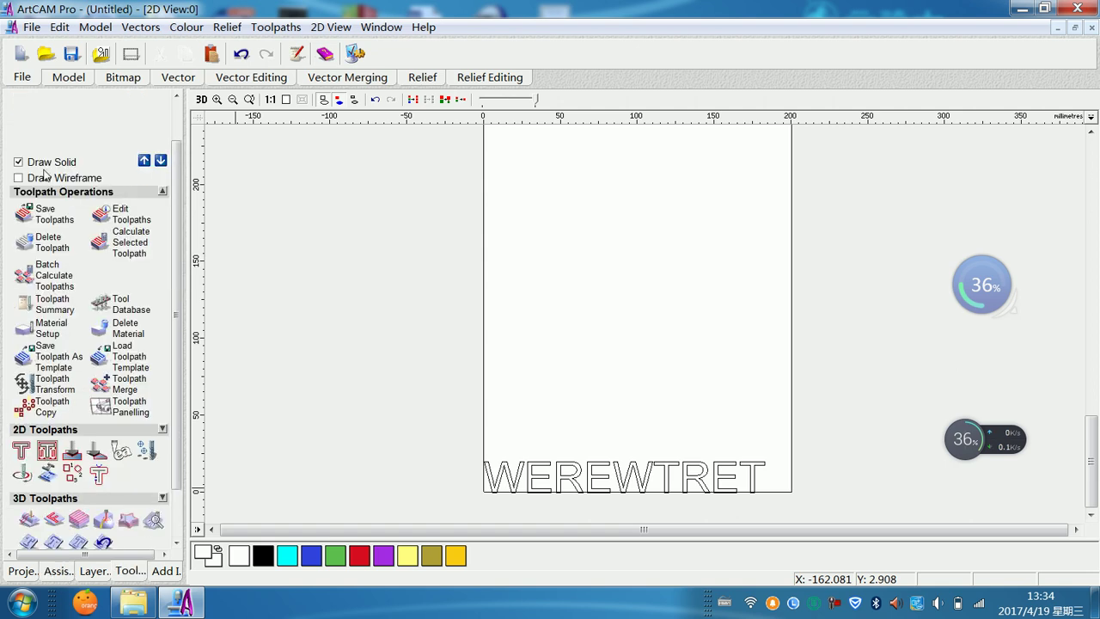
{"action": "left_click", "coordinate": [163, 189]}
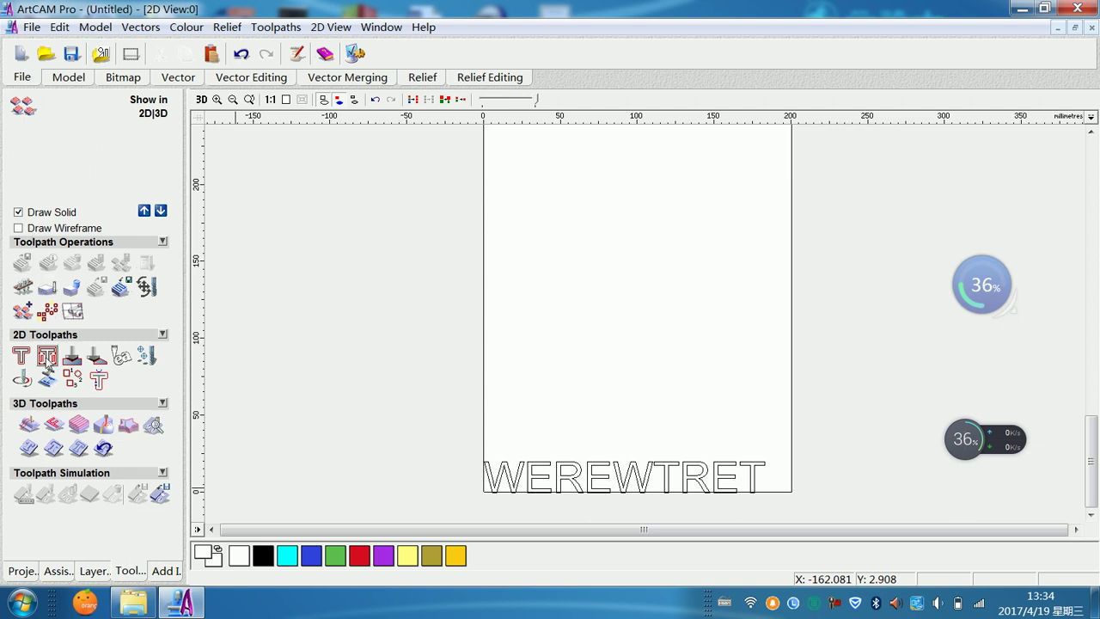
Step: Start another 2D area clearance with a finish depth of 2 mm and add the MARBLE tool to its tool list
{"action": "left_click", "coordinate": [46, 360]}
{"action": "double_click", "coordinate": [143, 164]}
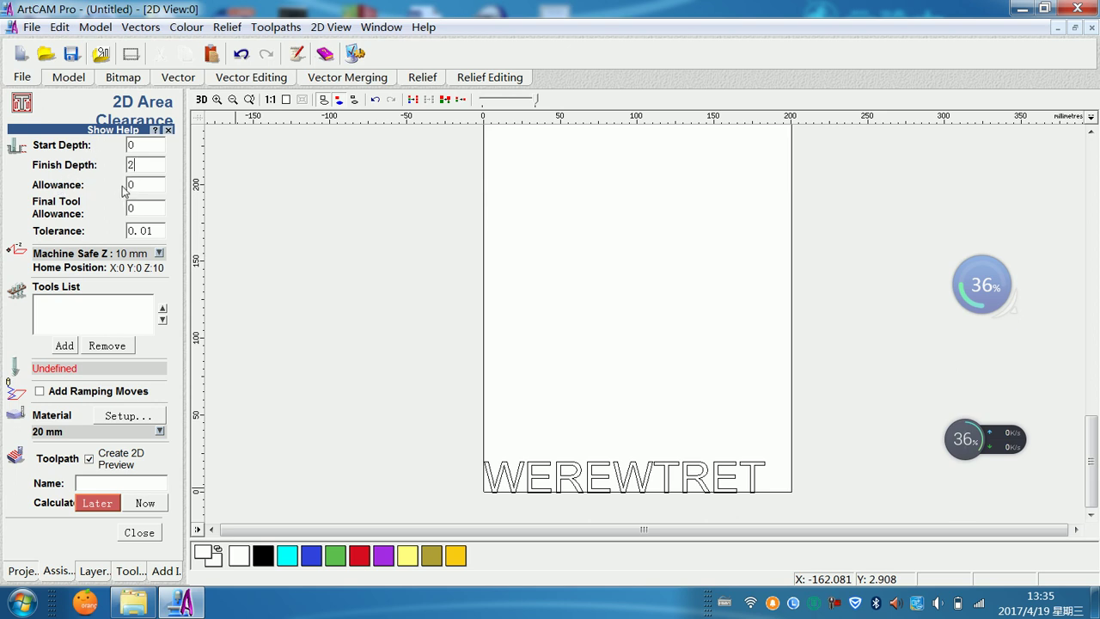
{"action": "left_click", "coordinate": [64, 346]}
{"action": "scroll", "coordinate": [507, 378], "scroll_direction": "down", "scroll_amount": 2}
{"action": "double_click", "coordinate": [335, 402]}
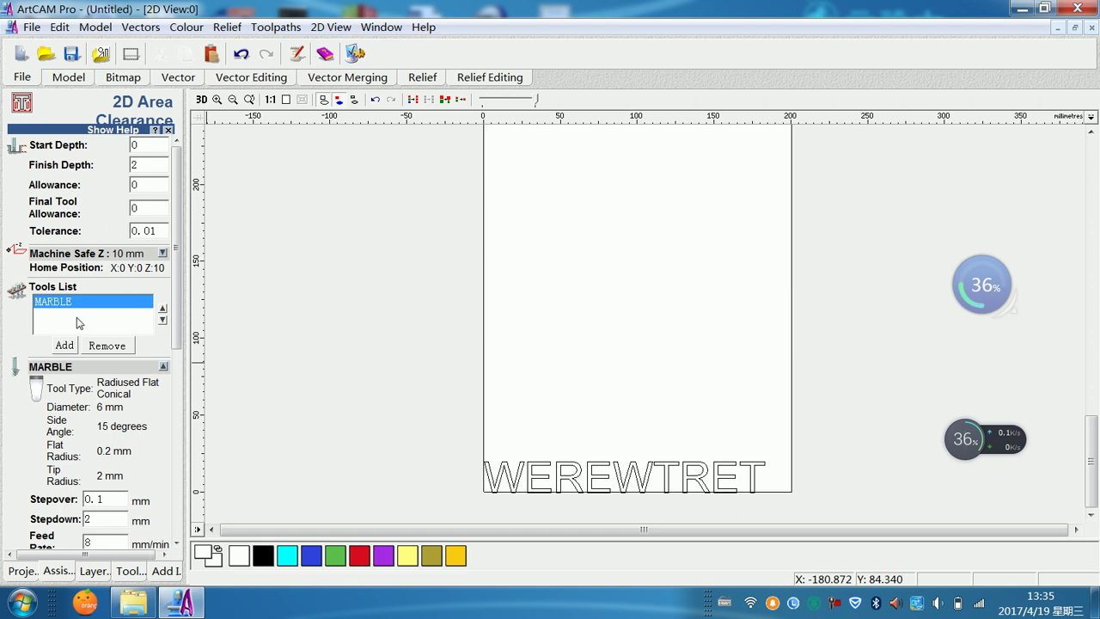
Step: Open the MARBLE tool from the tool database for editing and set its diameter to 3 mm
{"action": "left_click", "coordinate": [64, 344]}
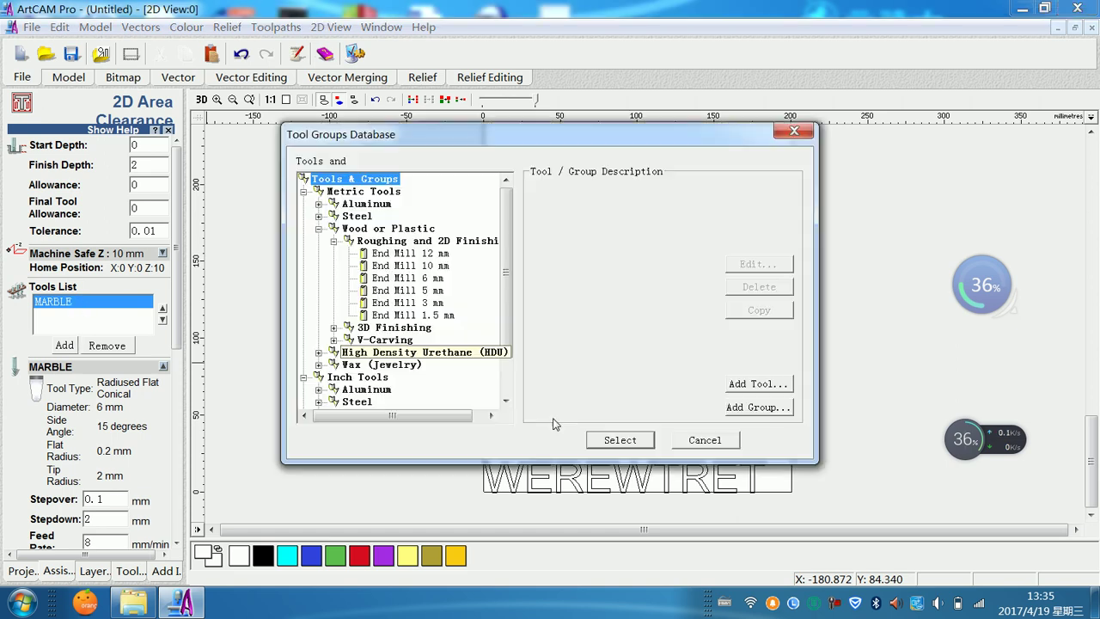
{"action": "scroll", "coordinate": [507, 350], "scroll_direction": "down", "scroll_amount": 2}
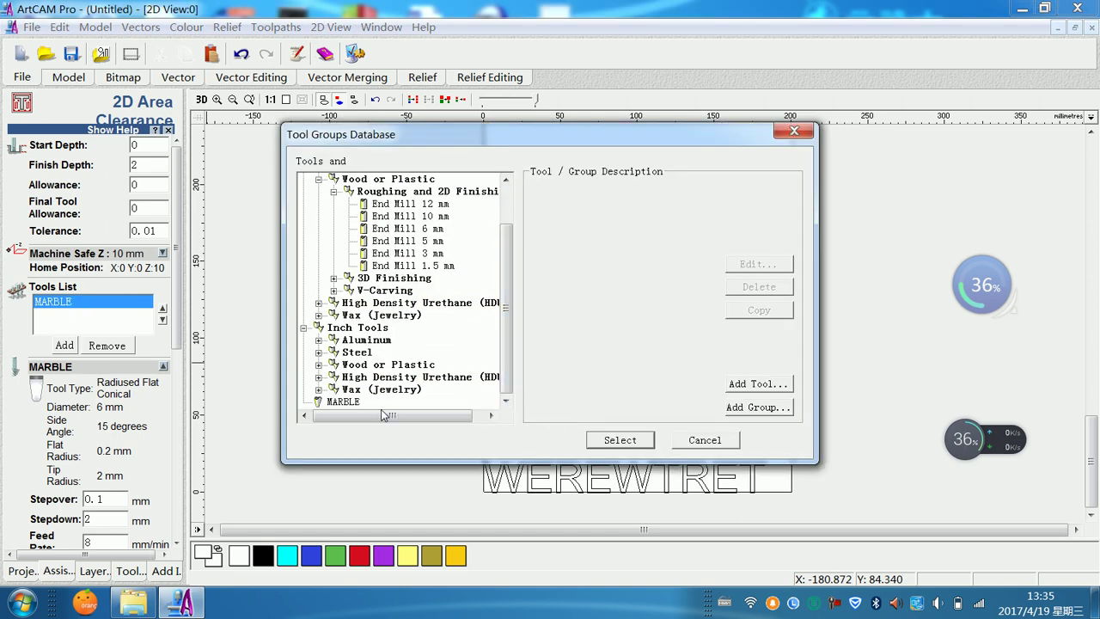
{"action": "left_click", "coordinate": [352, 402]}
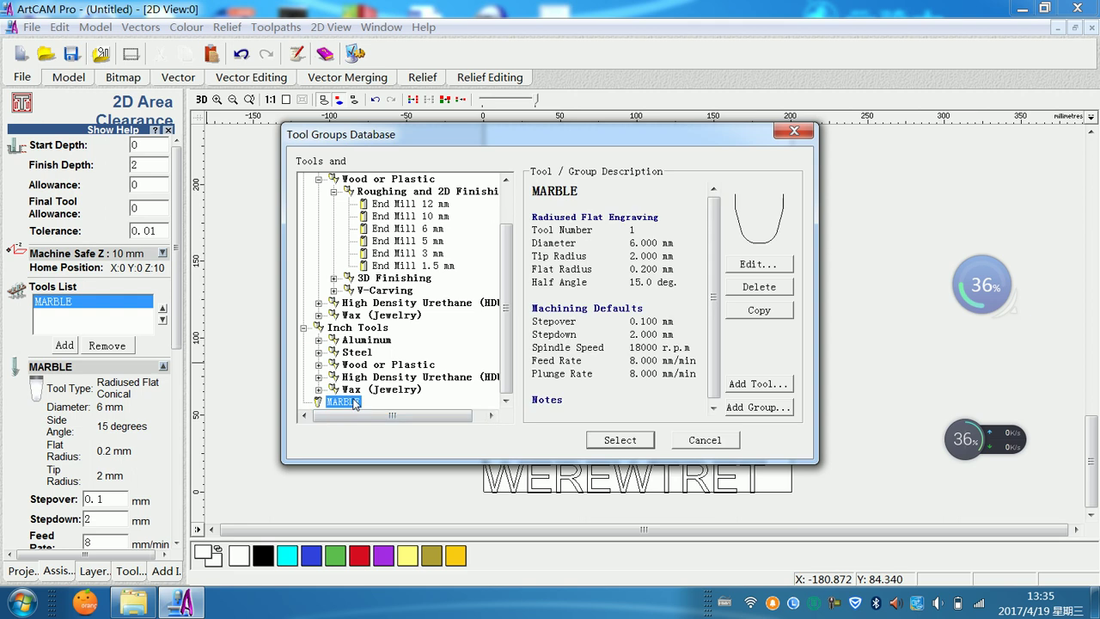
{"action": "left_click", "coordinate": [760, 267]}
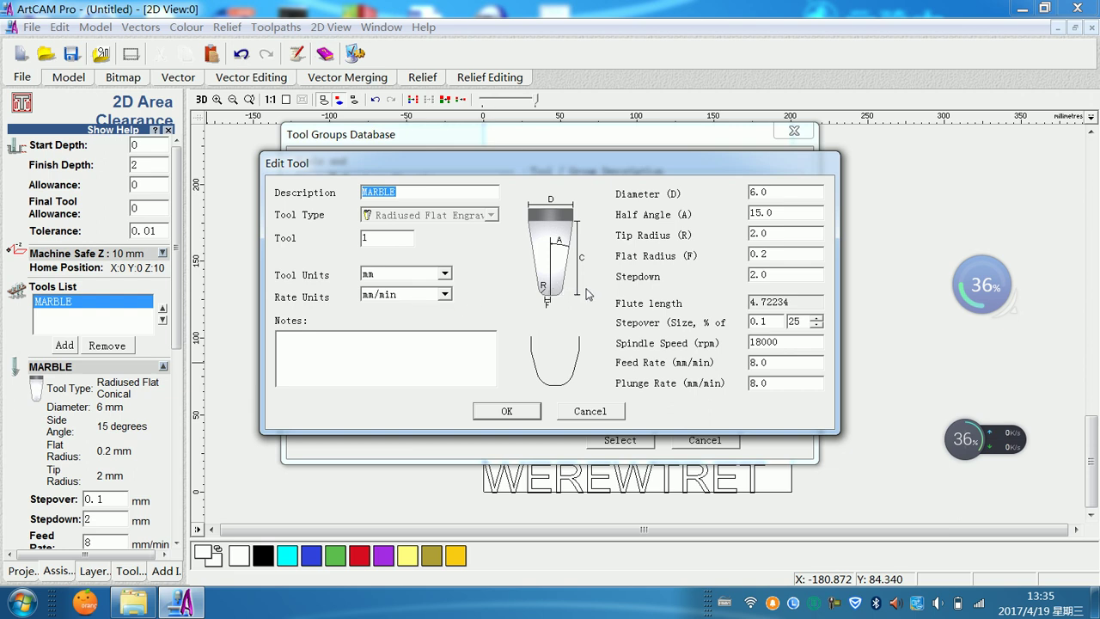
{"action": "double_click", "coordinate": [773, 193]}
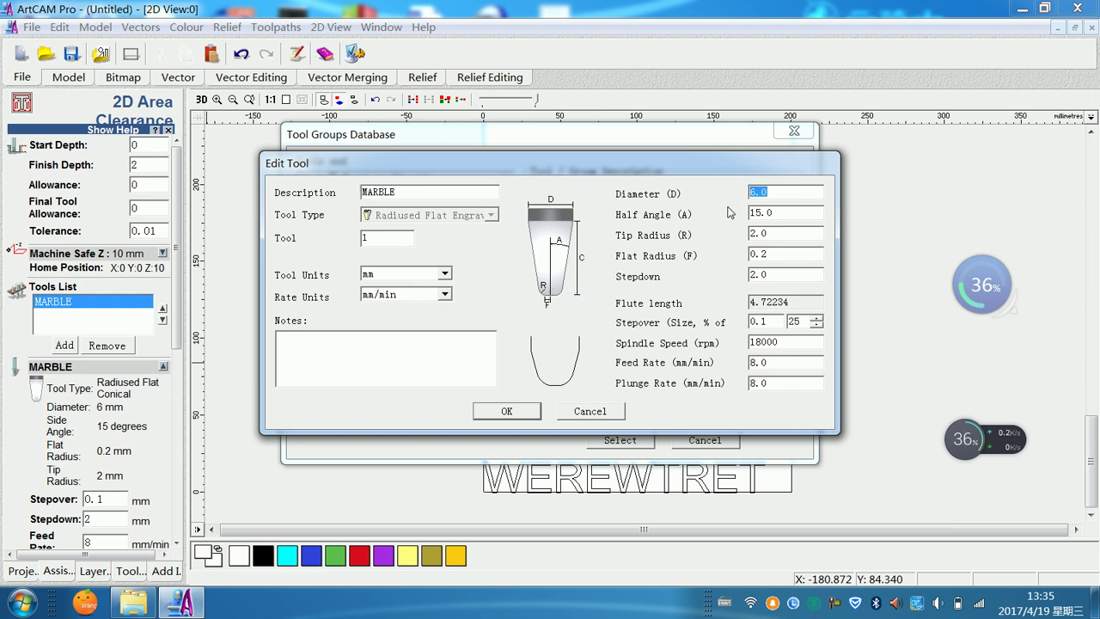
{"action": "type", "text": "3"}
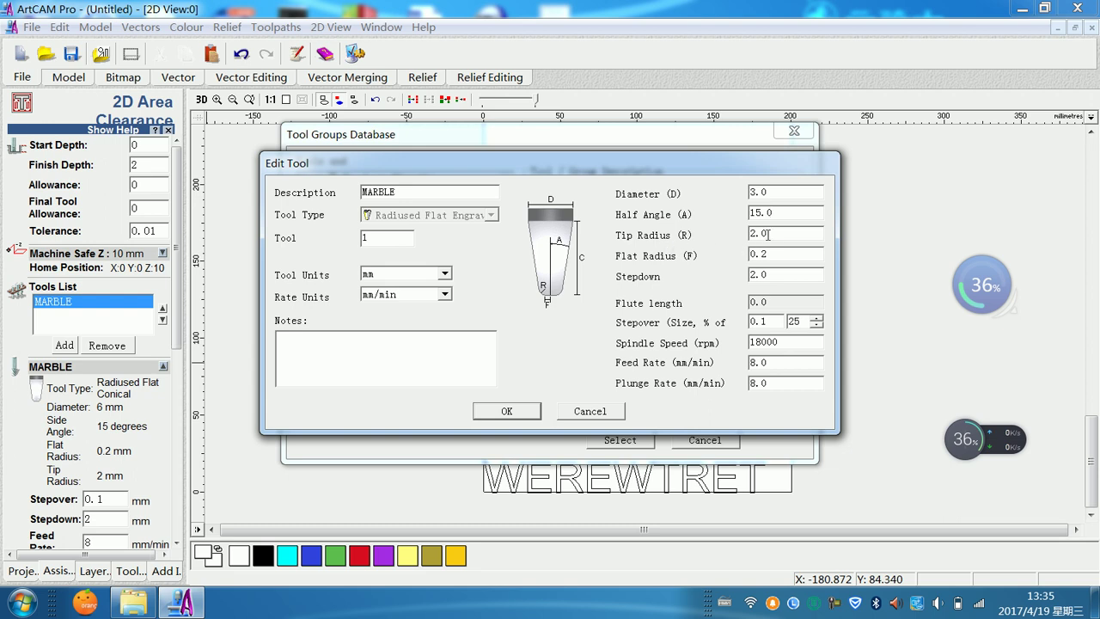
Step: Set the MARBLE tool's tip radius to 0.2 mm and flat radius to 0.1 mm, and add it to the tools list
{"action": "left_click_drag", "start_coordinate": [768, 234], "coordinate": [734, 250]}
{"action": "type", "text": "0.2"}
{"action": "key", "text": "Tab"}
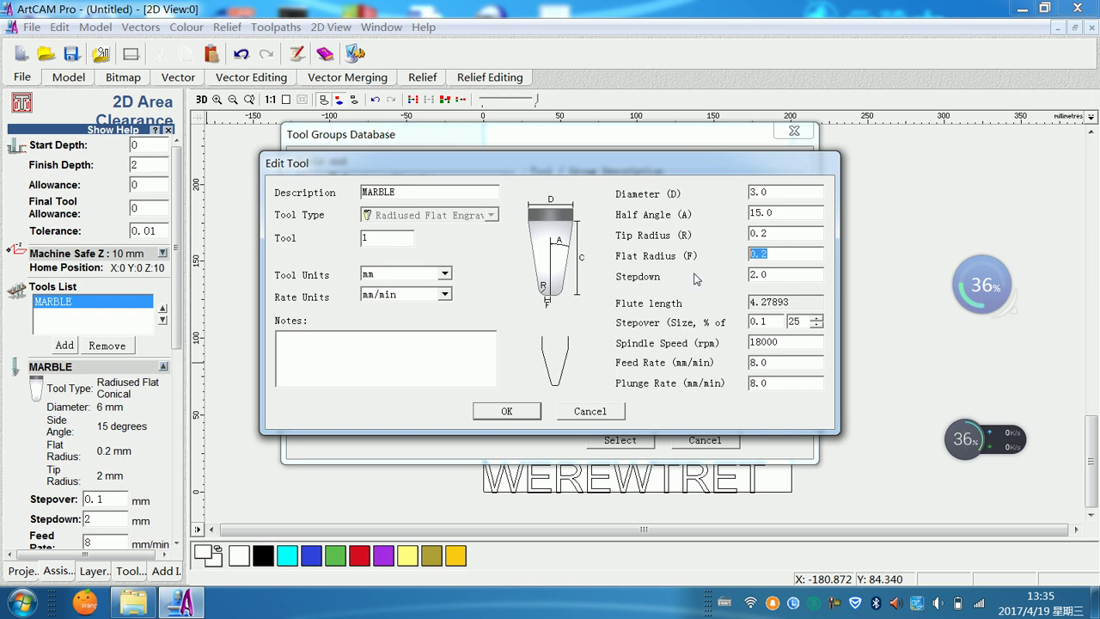
{"action": "type", "text": "0"}
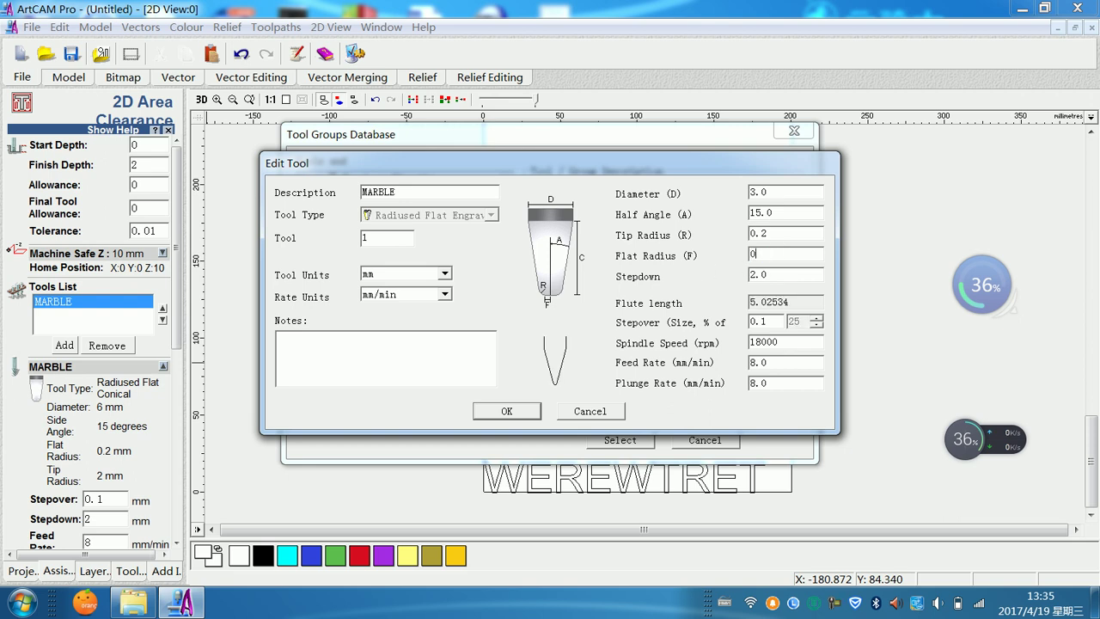
{"action": "type", "text": ".1"}
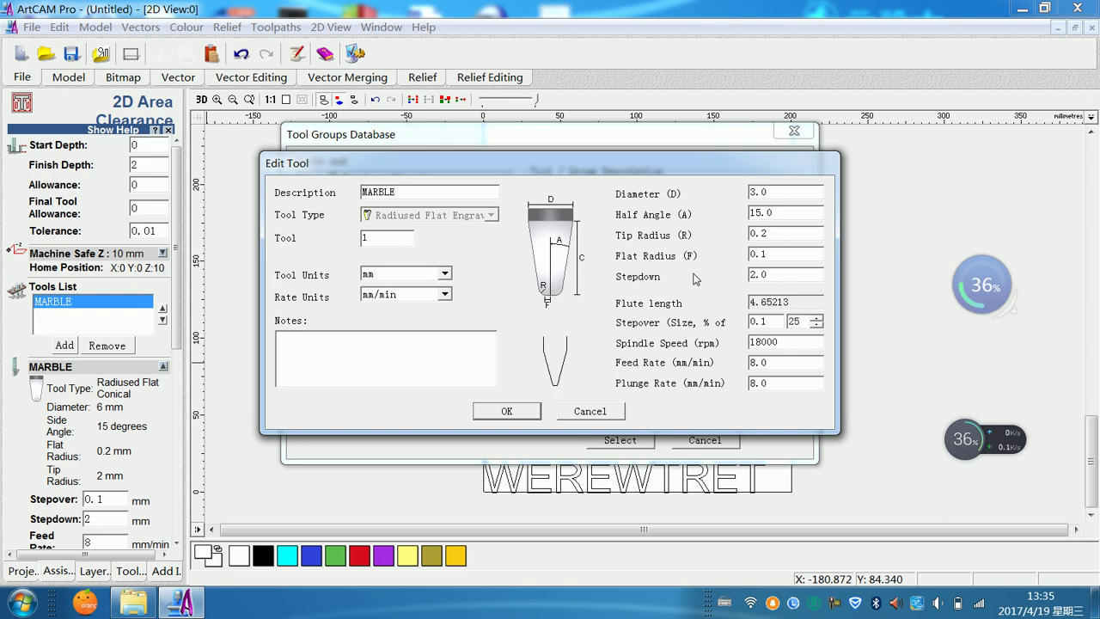
{"action": "left_click", "coordinate": [779, 275]}
{"action": "left_click", "coordinate": [507, 411]}
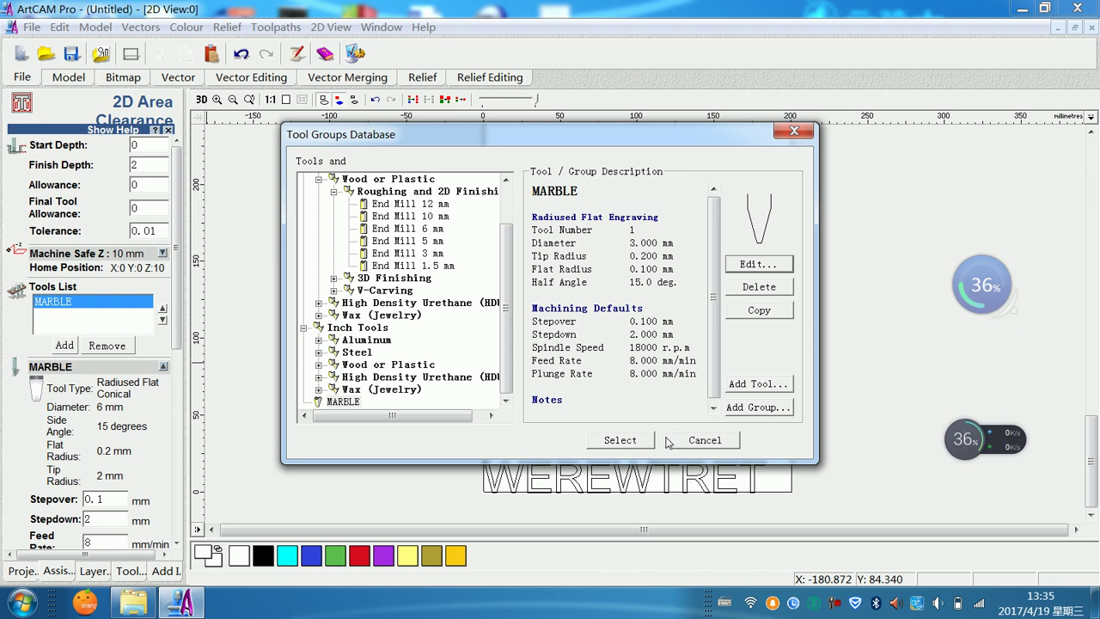
{"action": "left_click", "coordinate": [619, 440]}
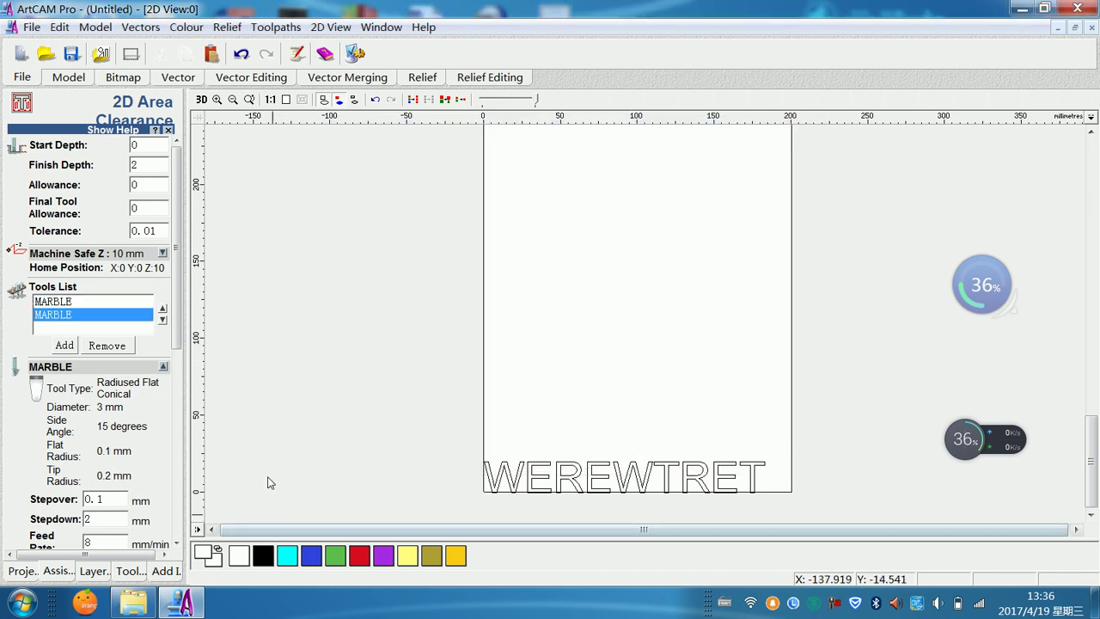
Step: Select the WEREWTRET text vectors, calculate the area clearance toolpath immediately, and close its settings
{"action": "scroll", "coordinate": [179, 341], "scroll_direction": "down", "scroll_amount": 10}
{"action": "left_click", "coordinate": [144, 494]}
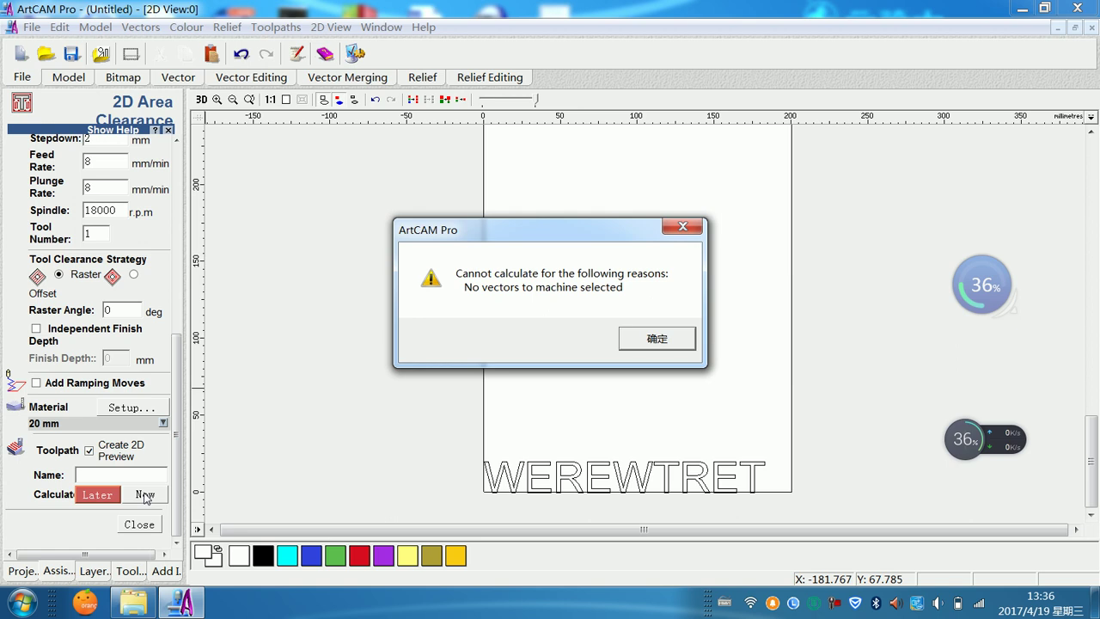
{"action": "left_click", "coordinate": [640, 339]}
{"action": "left_click_drag", "start_coordinate": [384, 393], "coordinate": [946, 520]}
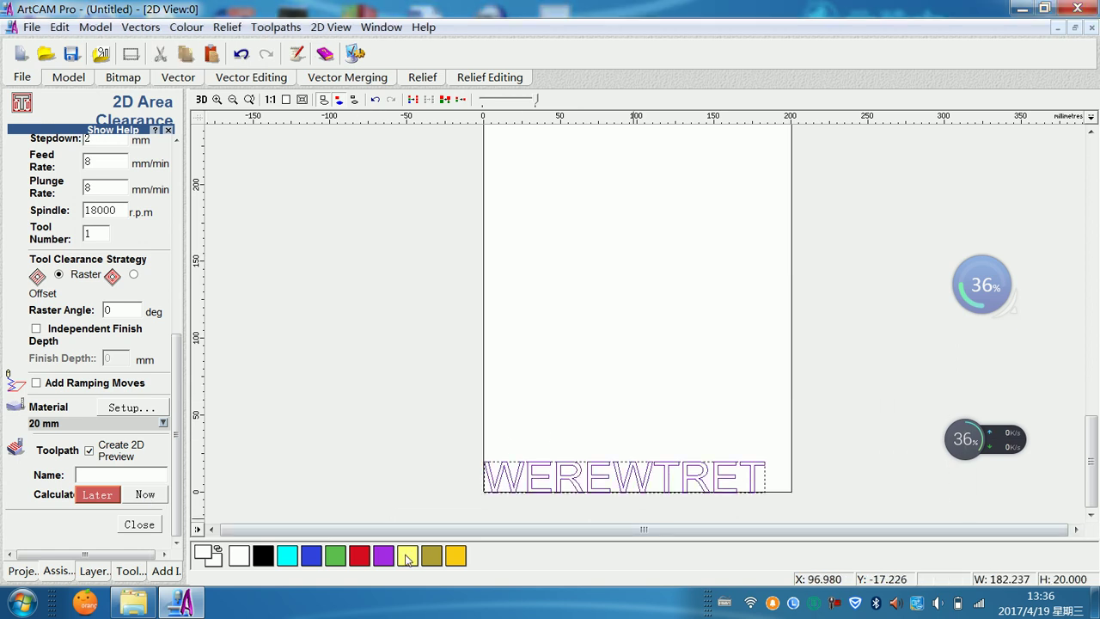
{"action": "left_click", "coordinate": [144, 494]}
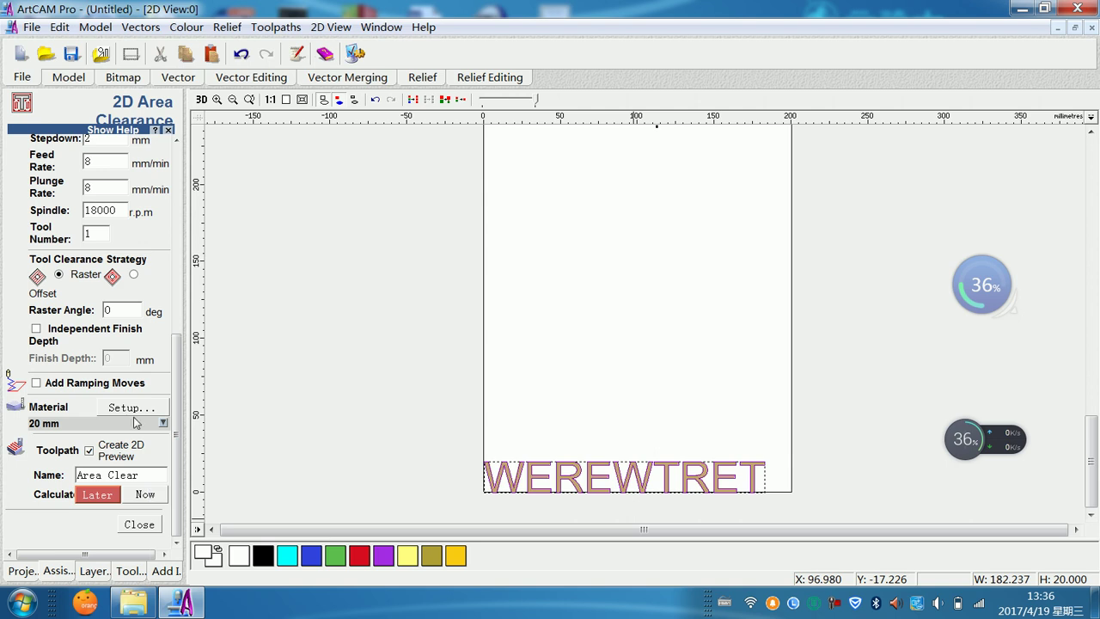
{"action": "left_click", "coordinate": [133, 526]}
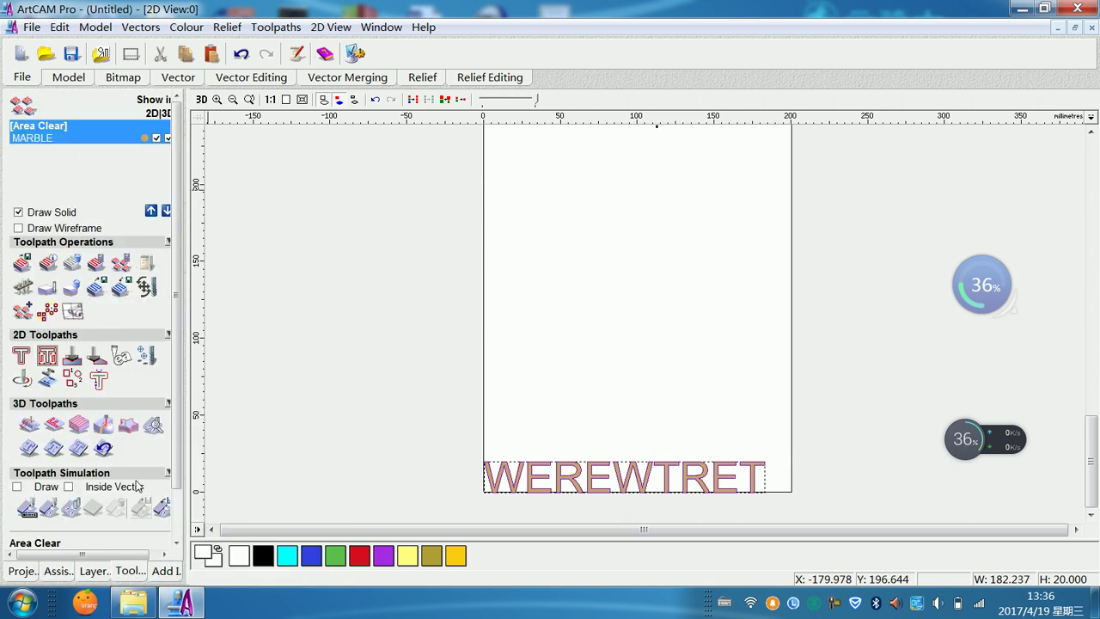
Step: Start saving the Area Clear - MARBLE toolpath and choose Model Master 3 Axis Flat (*.mmg) as the machine output format
{"action": "left_click", "coordinate": [22, 263]}
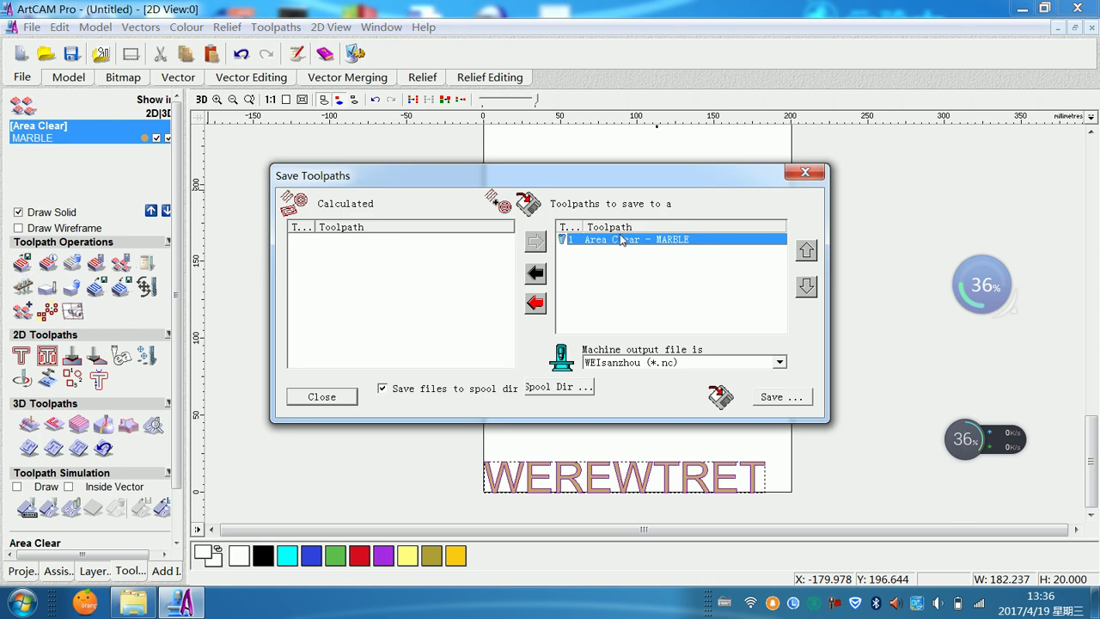
{"action": "left_click", "coordinate": [779, 363]}
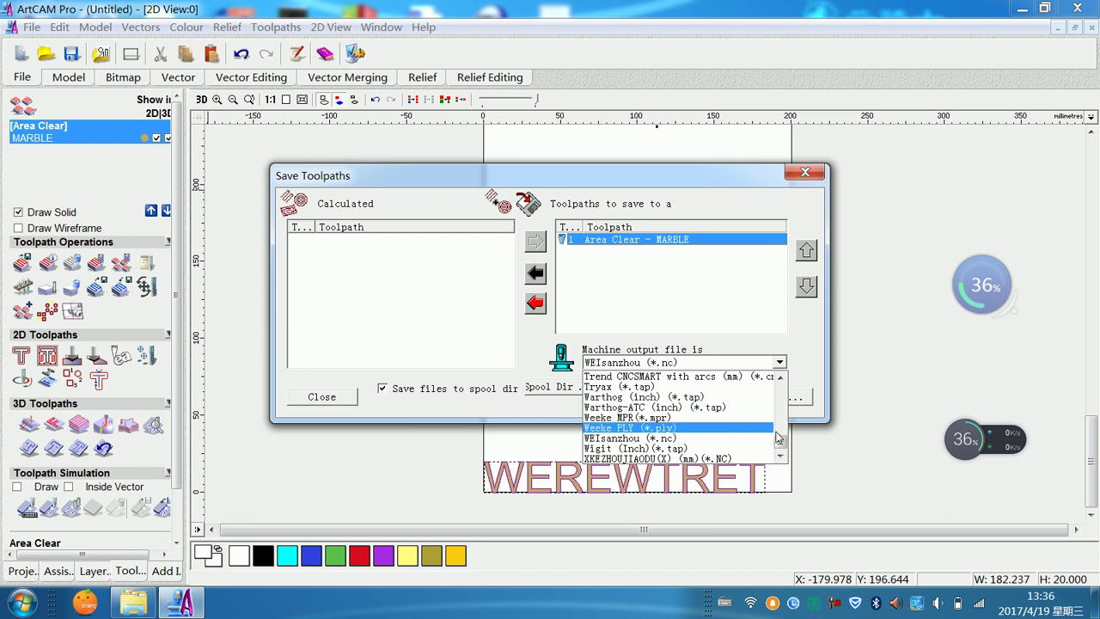
{"action": "left_click_drag", "start_coordinate": [776, 441], "coordinate": [780, 382]}
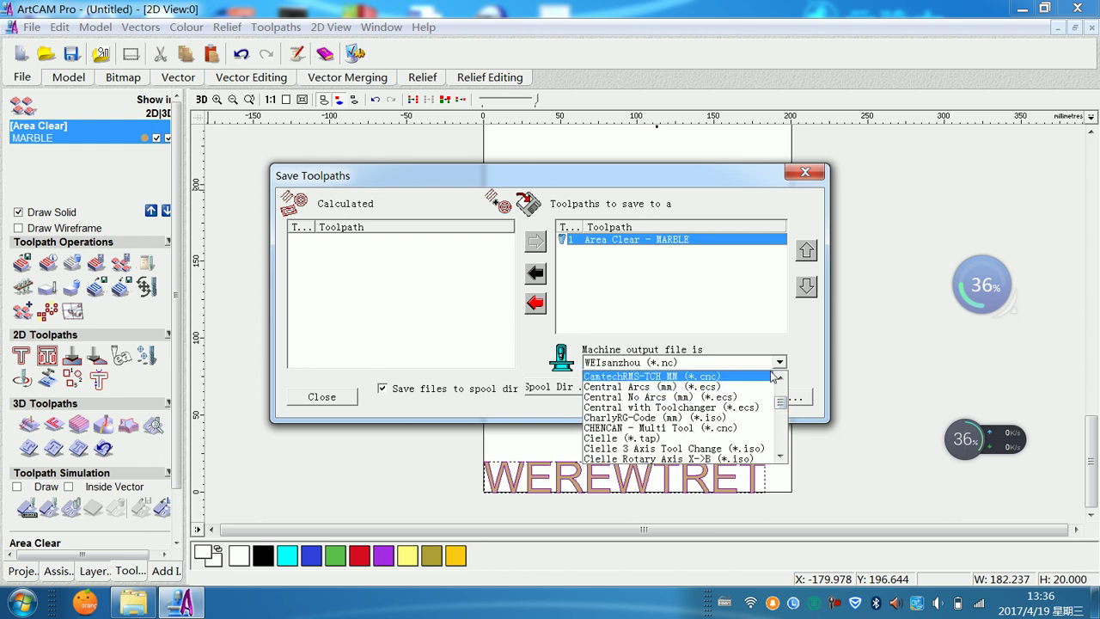
{"action": "left_click", "coordinate": [773, 376]}
{"action": "left_click", "coordinate": [779, 363]}
{"action": "key", "text": "Down"}
{"action": "key", "text": "Down"}
{"action": "key", "text": "Down"}
{"action": "key", "text": "Down"}
{"action": "key", "text": "Down"}
{"action": "key", "text": "Down"}
{"action": "key", "text": "Down"}
{"action": "key", "text": "Down"}
{"action": "key", "text": "Down"}
{"action": "key", "text": "Down"}
{"action": "key", "text": "Down"}
{"action": "key", "text": "Down"}
{"action": "key", "text": "Down"}
{"action": "key", "text": "Down"}
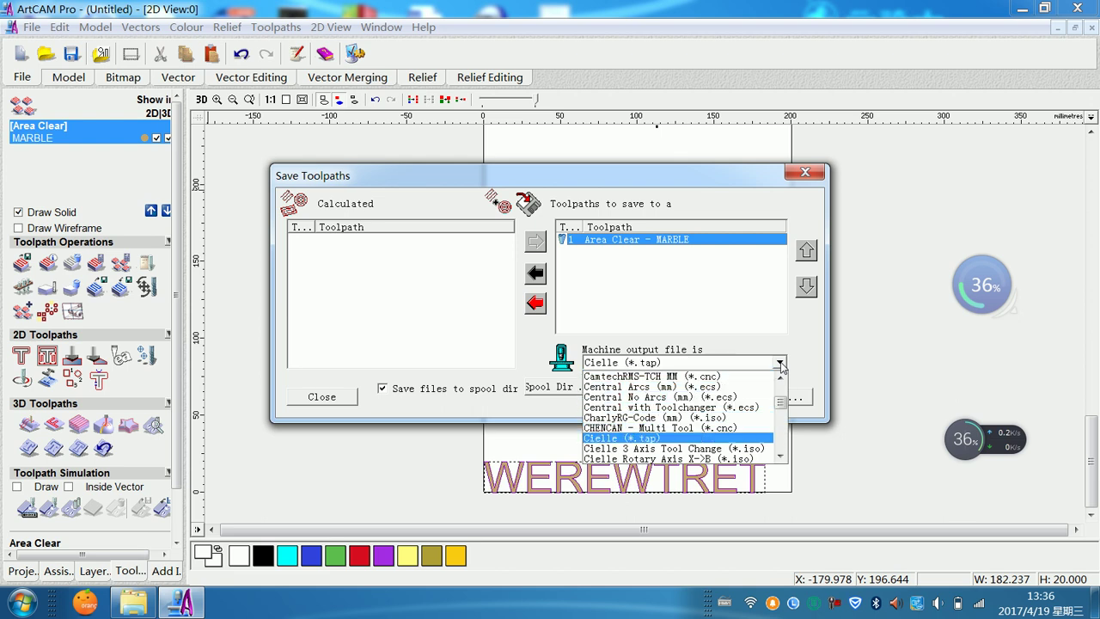
{"action": "key", "text": "Down"}
{"action": "key", "text": "Down"}
{"action": "key", "text": "Down"}
{"action": "key", "text": "Down"}
{"action": "key", "text": "Down"}
{"action": "key", "text": "Down"}
{"action": "key", "text": "Down"}
{"action": "key", "text": "Down"}
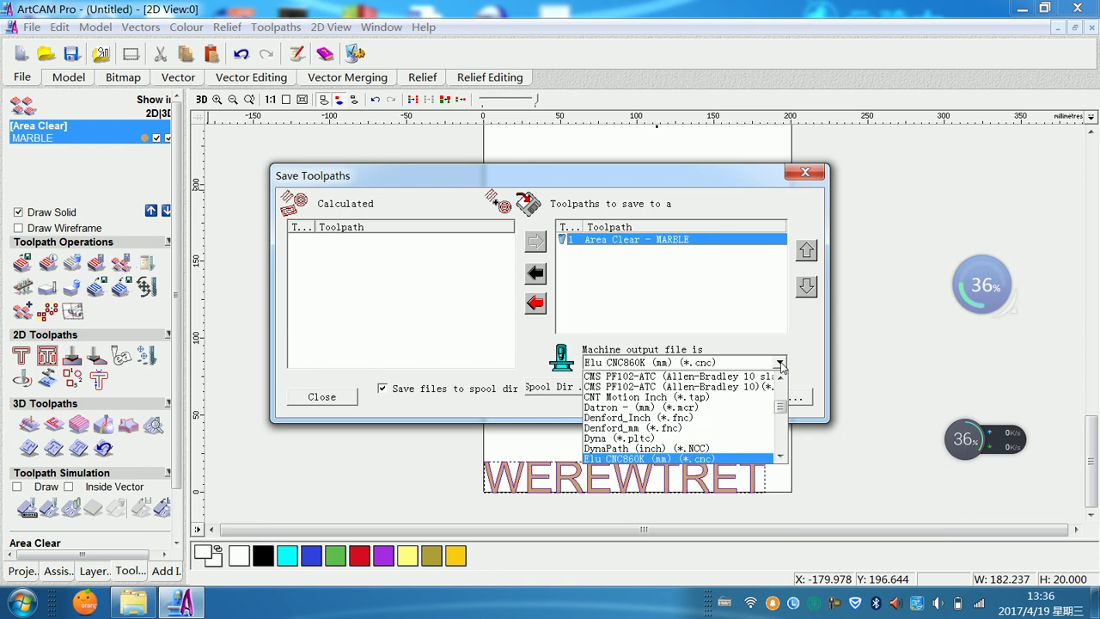
{"action": "key", "text": "Down"}
{"action": "key", "text": "Down"}
{"action": "key", "text": "Down"}
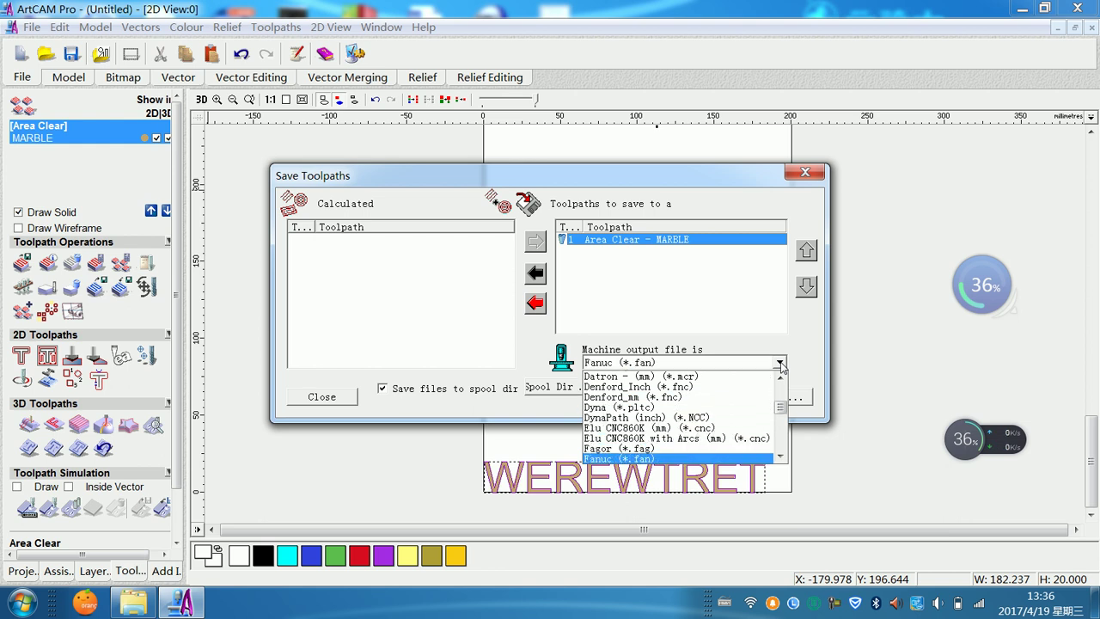
{"action": "key", "text": "Up"}
{"action": "key", "text": "Up"}
{"action": "key", "text": "Up"}
{"action": "key", "text": "Up"}
{"action": "key", "text": "Up"}
{"action": "key", "text": "Up"}
{"action": "key", "text": "Up"}
{"action": "key", "text": "Up"}
{"action": "key", "text": "Up"}
{"action": "key", "text": "Up"}
{"action": "key", "text": "Up"}
{"action": "key", "text": "Up"}
{"action": "key", "text": "Up"}
{"action": "key", "text": "Up"}
{"action": "key", "text": "Up"}
{"action": "key", "text": "Up"}
{"action": "key", "text": "Up"}
{"action": "key", "text": "Up"}
{"action": "key", "text": "Up"}
{"action": "key", "text": "Up"}
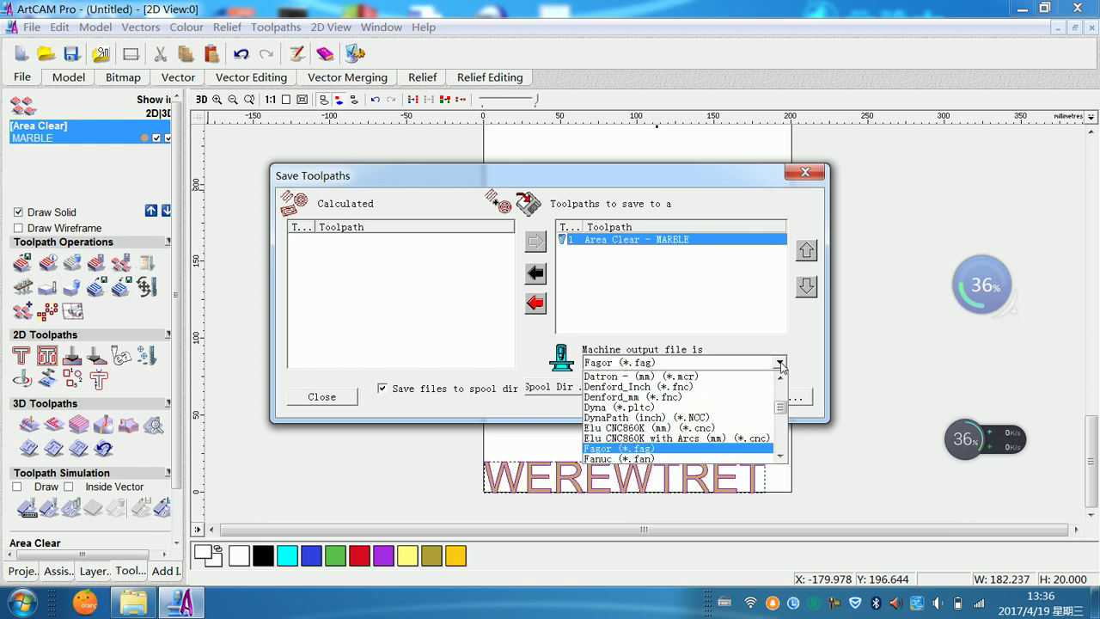
{"action": "key", "text": "Up"}
{"action": "key", "text": "Up"}
{"action": "key", "text": "Up"}
{"action": "key", "text": "Down"}
{"action": "key", "text": "Down"}
{"action": "key", "text": "Down"}
{"action": "key", "text": "Down"}
{"action": "key", "text": "Down"}
{"action": "key", "text": "Down"}
{"action": "key", "text": "Down"}
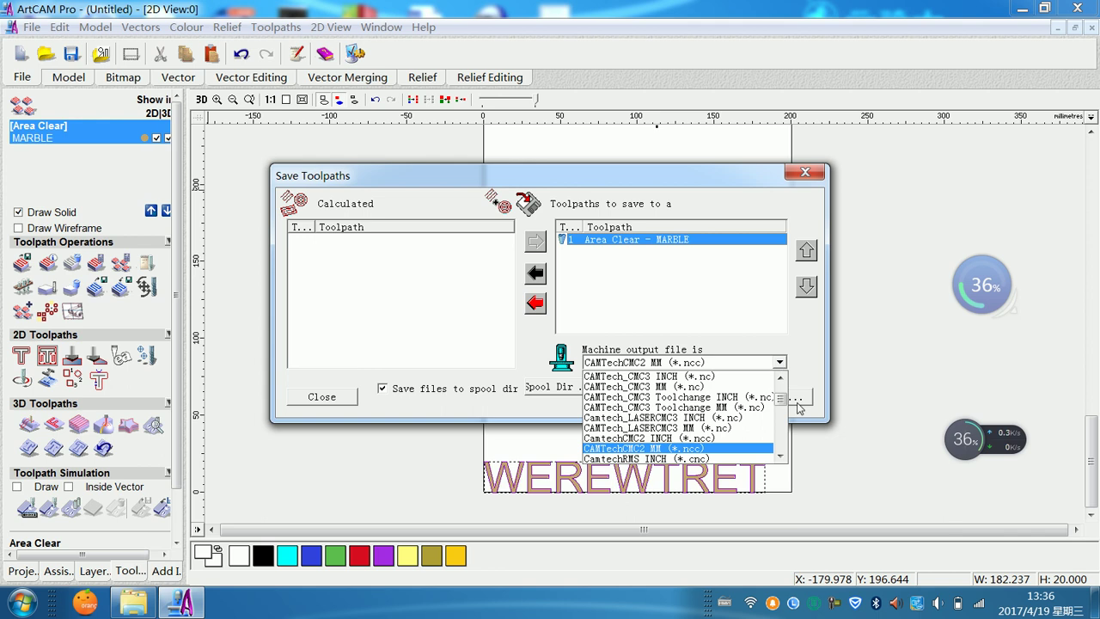
{"action": "key", "text": "Up"}
{"action": "key", "text": "Up"}
{"action": "key", "text": "Up"}
{"action": "key", "text": "Up"}
{"action": "key", "text": "Up"}
{"action": "key", "text": "Down"}
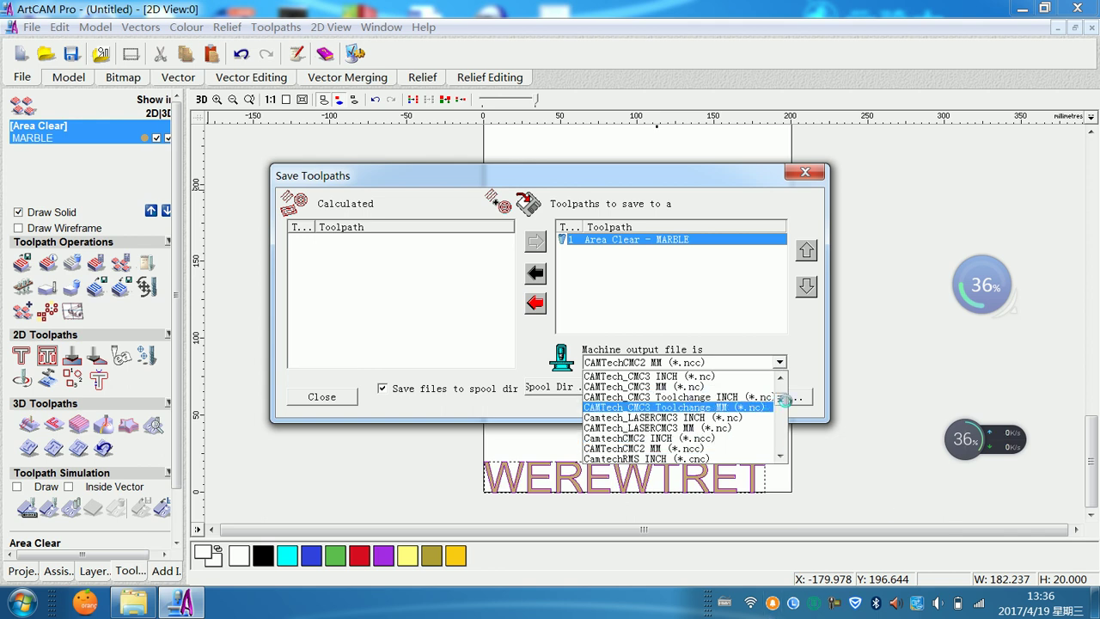
{"action": "key", "text": "Down"}
{"action": "key", "text": "Down"}
{"action": "key", "text": "Down"}
{"action": "key", "text": "Down"}
{"action": "key", "text": "Down"}
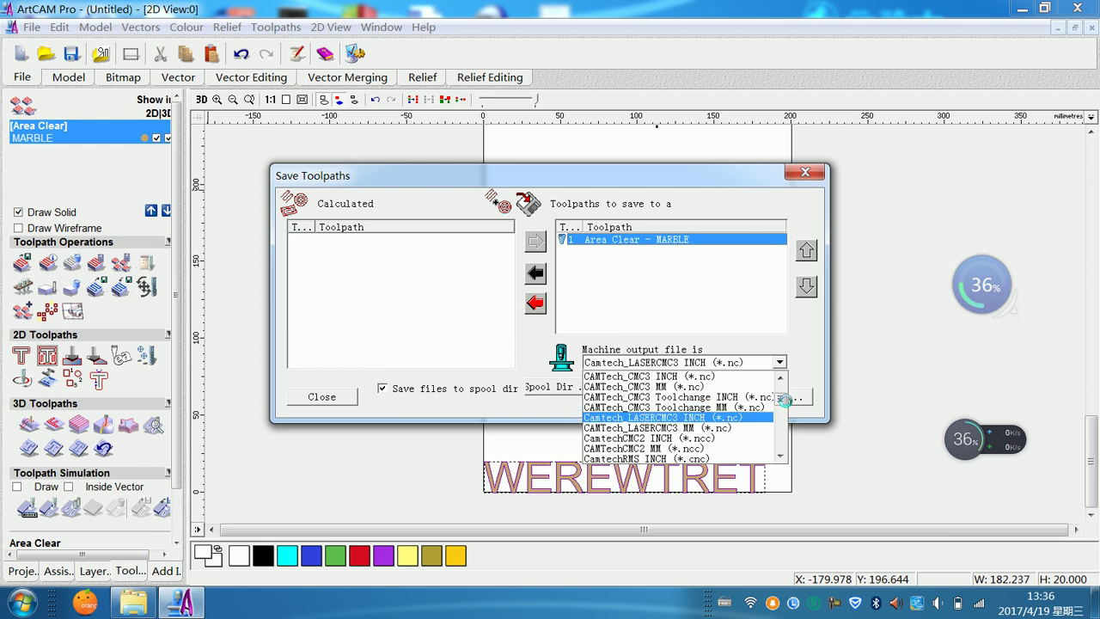
{"action": "key", "text": "Down"}
{"action": "key", "text": "Down"}
{"action": "key", "text": "Down"}
{"action": "key", "text": "Down"}
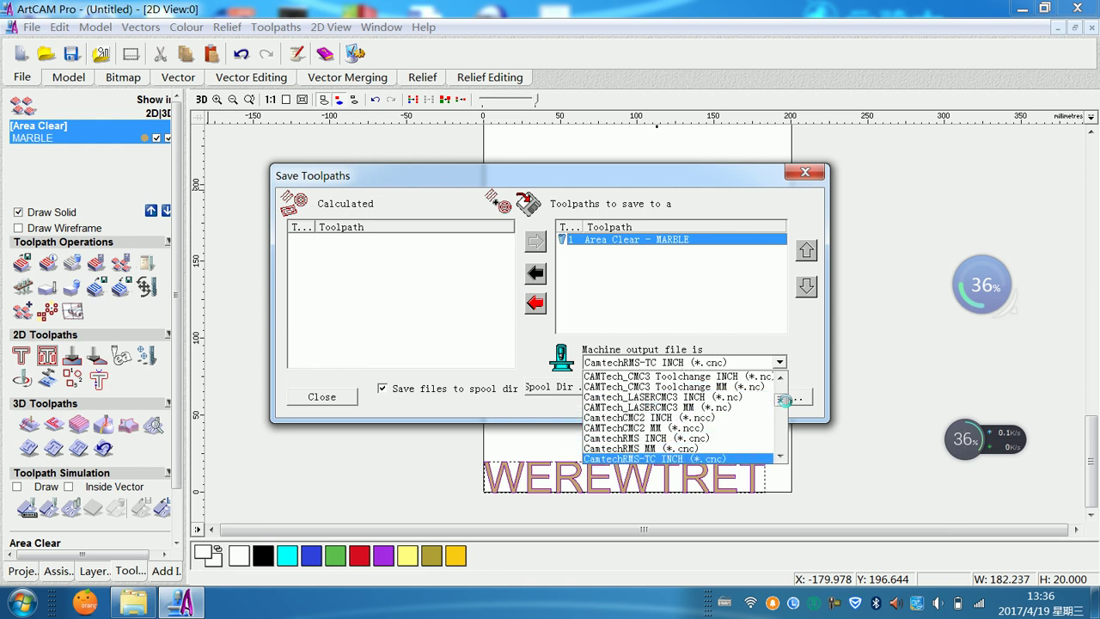
{"action": "key", "text": "Down"}
{"action": "key", "text": "Down"}
{"action": "key", "text": "Down"}
{"action": "key", "text": "Down"}
{"action": "key", "text": "Down"}
{"action": "key", "text": "Down"}
{"action": "key", "text": "Down"}
{"action": "key", "text": "Down"}
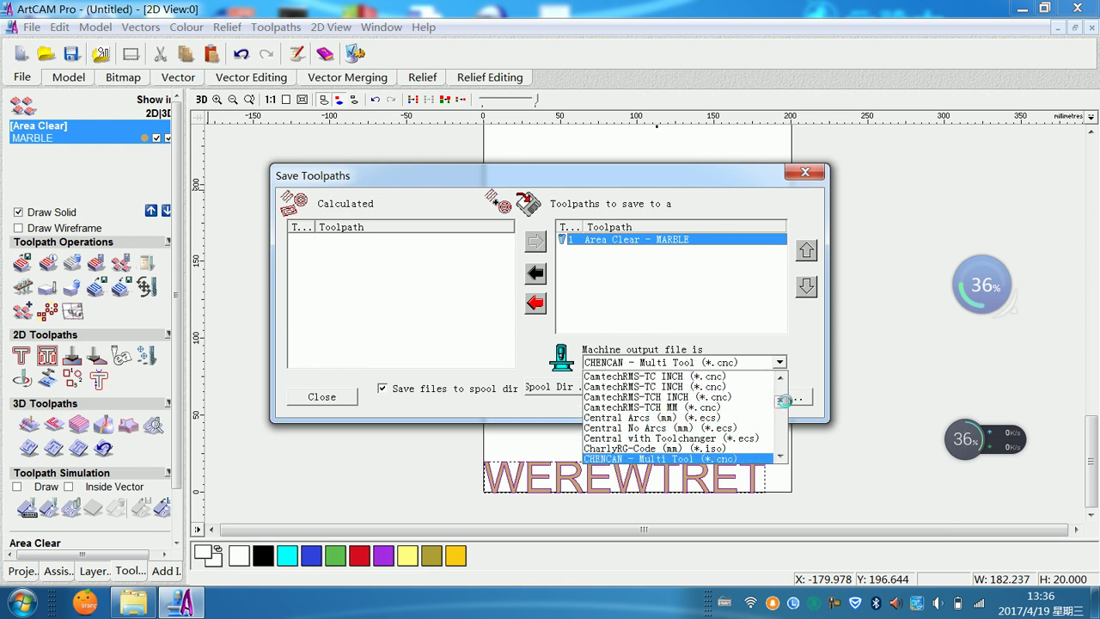
{"action": "key", "text": "Down"}
{"action": "key", "text": "Down"}
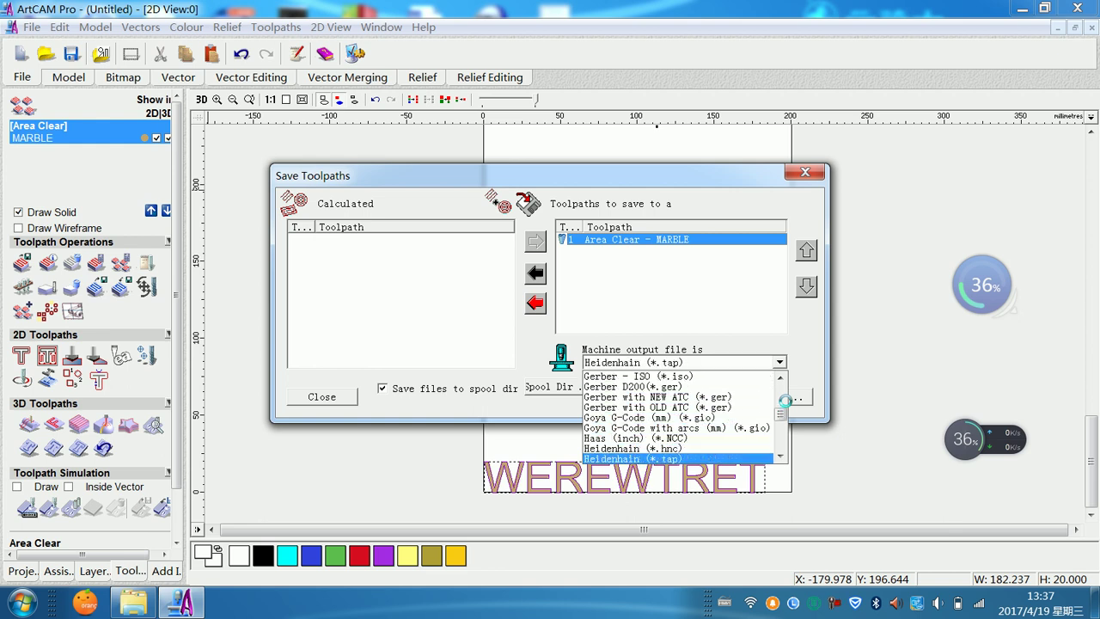
{"action": "key", "text": "Down"}
{"action": "key", "text": "Down"}
{"action": "key", "text": "Down"}
{"action": "key", "text": "Down"}
{"action": "key", "text": "Down"}
{"action": "key", "text": "Down"}
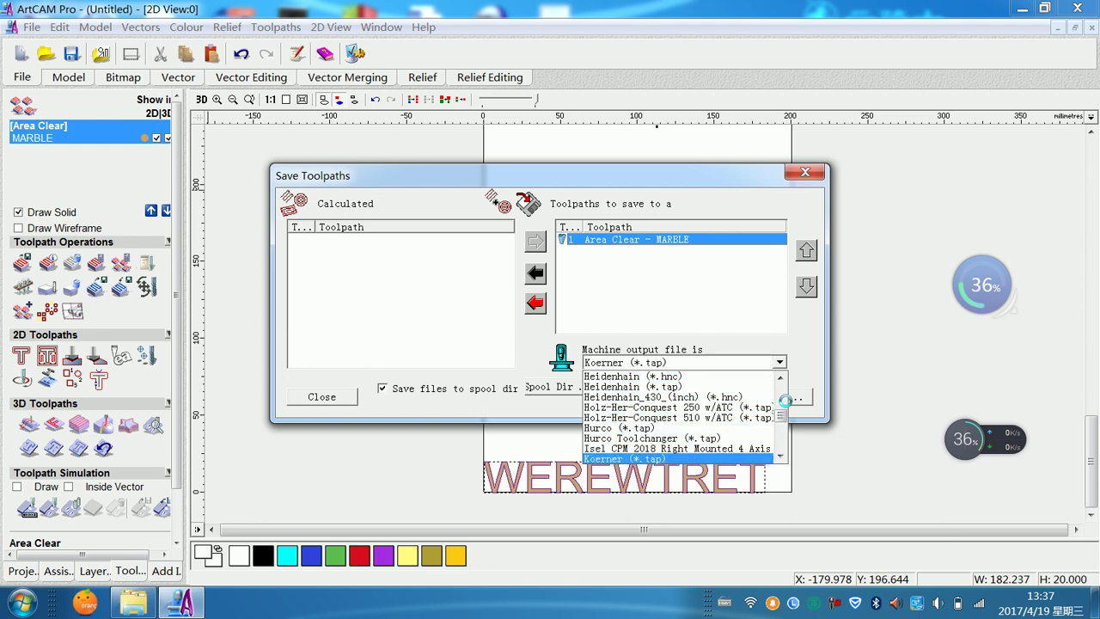
{"action": "key", "text": "Down"}
{"action": "key", "text": "Down"}
{"action": "key", "text": "Down"}
{"action": "key", "text": "Down"}
{"action": "key", "text": "Down"}
{"action": "key", "text": "Down"}
{"action": "key", "text": "Down"}
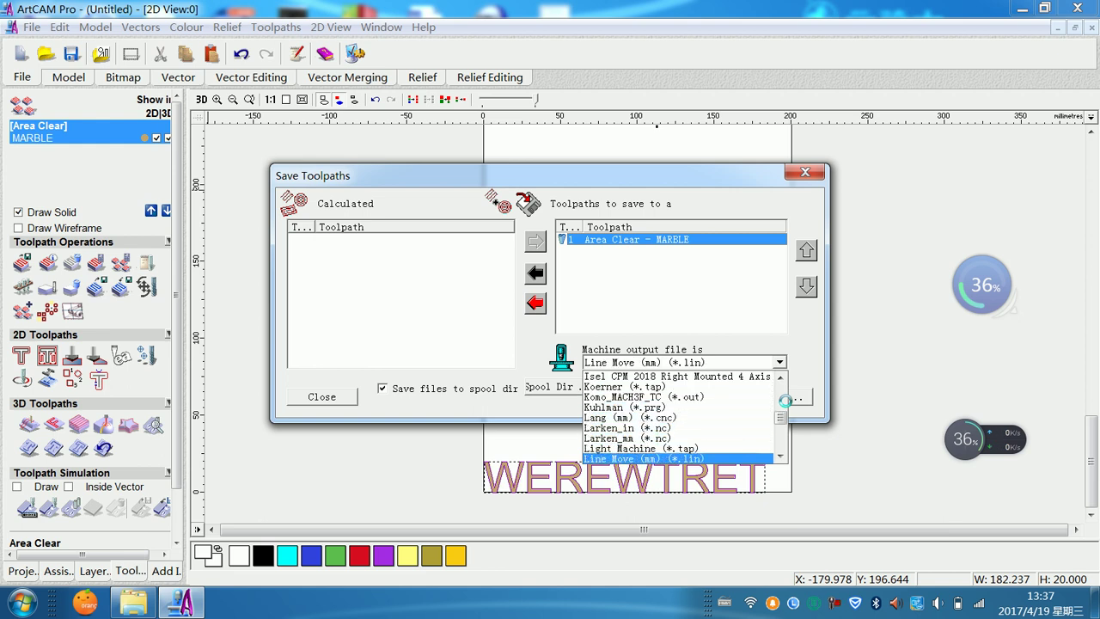
{"action": "key", "text": "Down"}
{"action": "key", "text": "Down"}
{"action": "key", "text": "Down"}
{"action": "key", "text": "Down"}
{"action": "key", "text": "Down"}
{"action": "key", "text": "Down"}
{"action": "key", "text": "Down"}
{"action": "key", "text": "Down"}
{"action": "key", "text": "Down"}
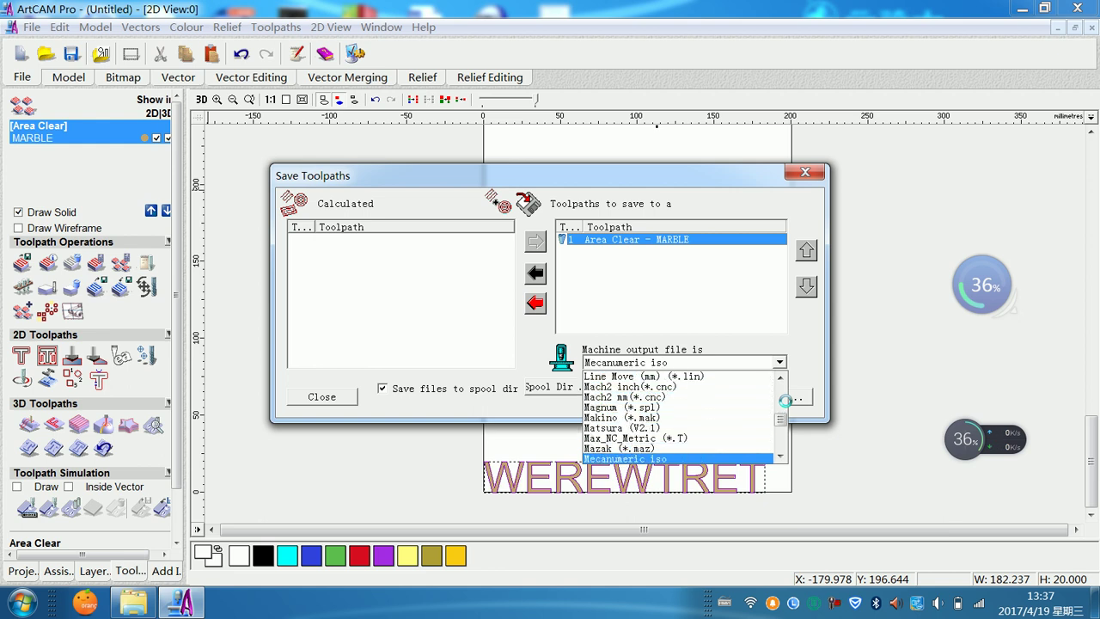
{"action": "key", "text": "Up"}
{"action": "key", "text": "Up"}
{"action": "key", "text": "Up"}
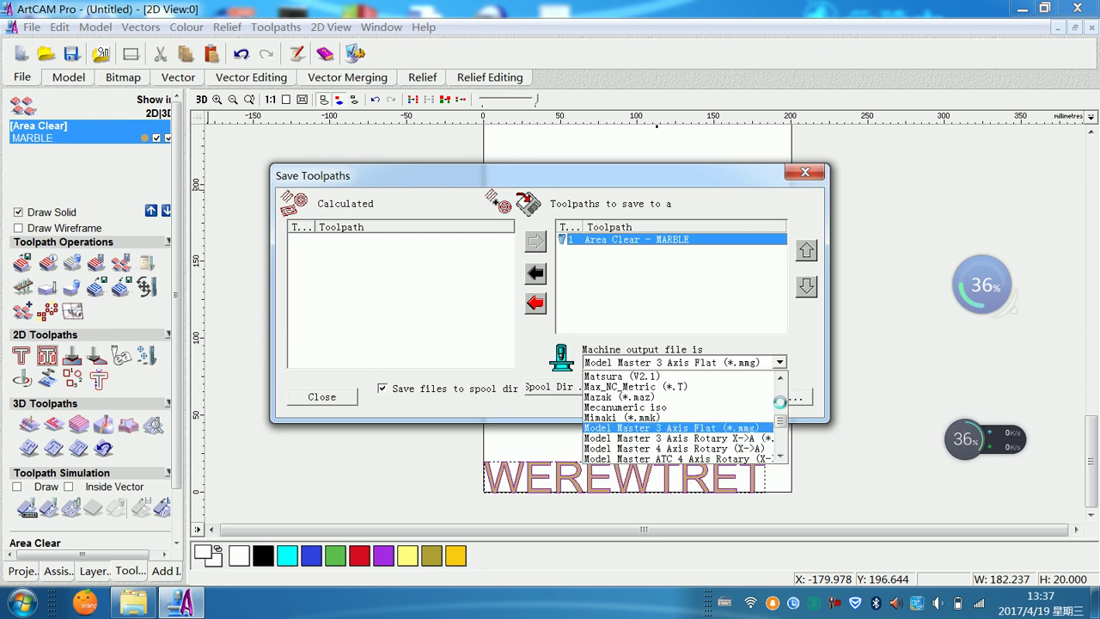
{"action": "left_click", "coordinate": [704, 428]}
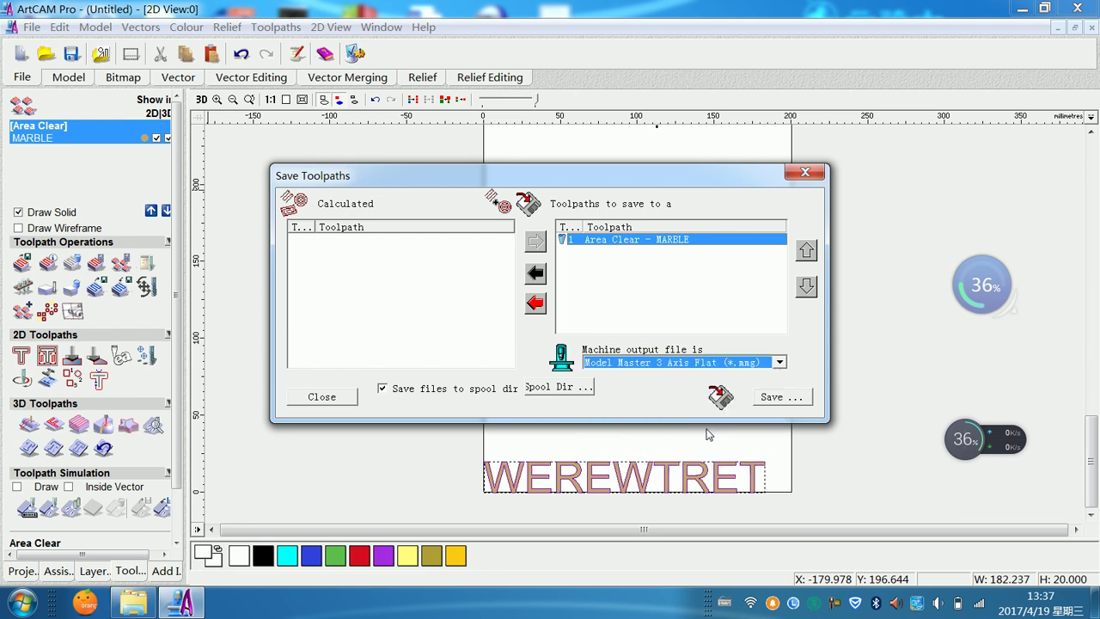
Step: Save the Area Clear - MARBLE toolpath to the desktop as 11.mmg and close the toolpath saving dialog
{"action": "left_click", "coordinate": [776, 398]}
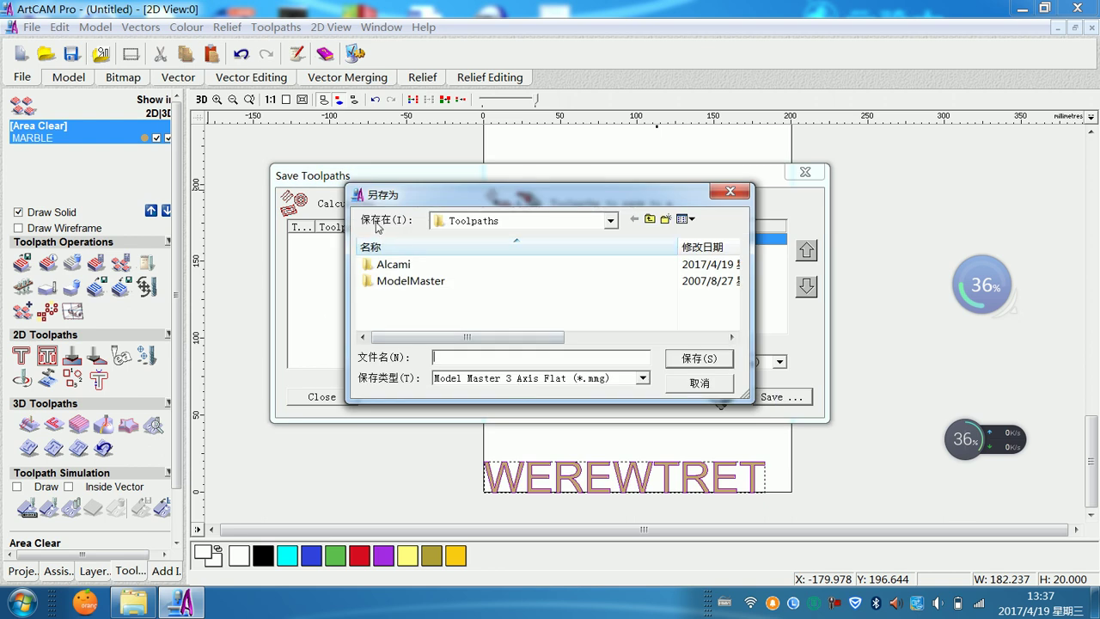
{"action": "left_click", "coordinate": [612, 222]}
{"action": "left_click", "coordinate": [545, 241]}
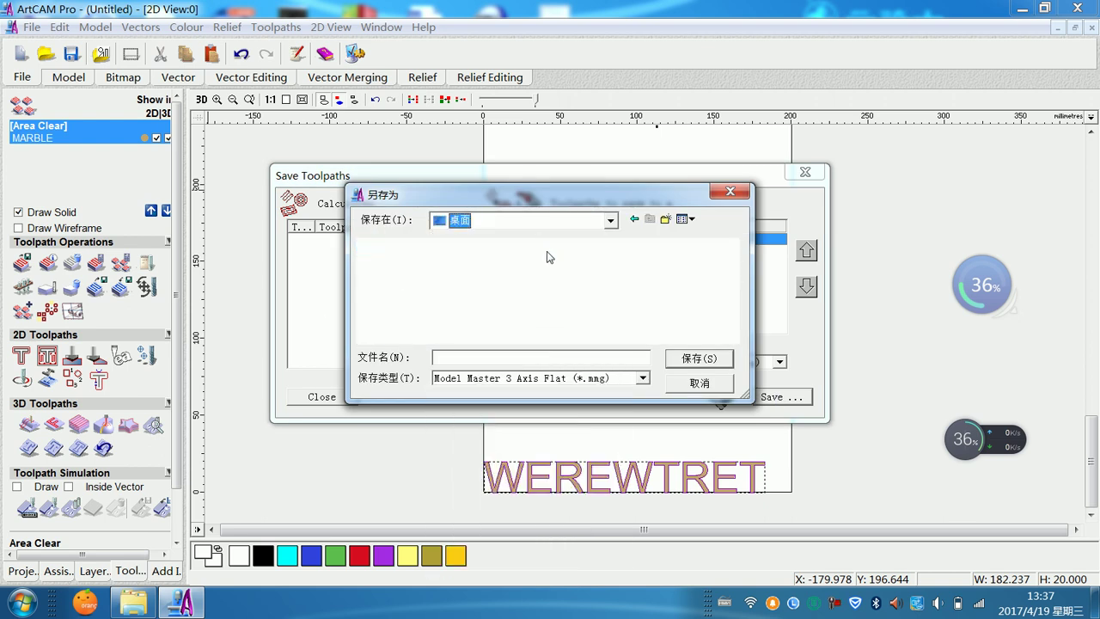
{"action": "left_click", "coordinate": [526, 354]}
{"action": "type", "text": "11"}
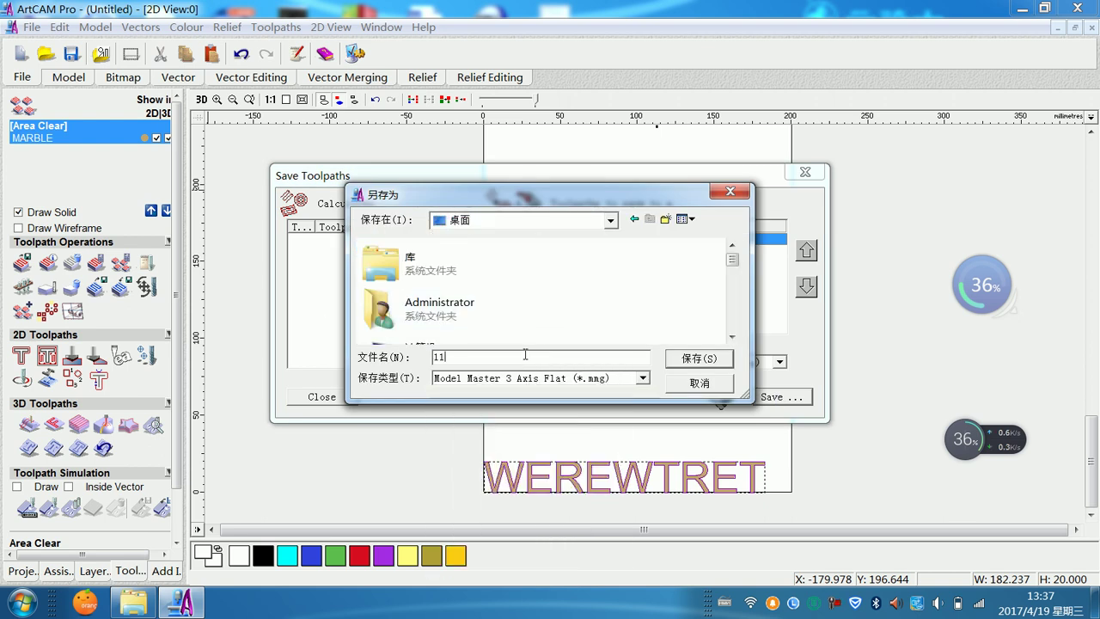
{"action": "left_click", "coordinate": [680, 357]}
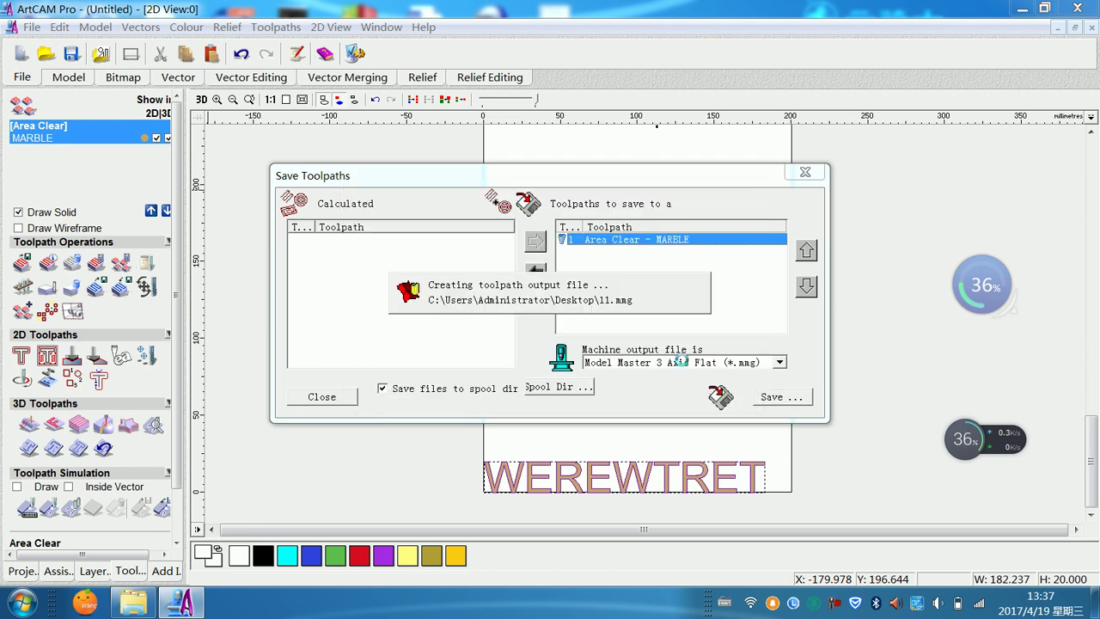
{"action": "left_click", "coordinate": [806, 174]}
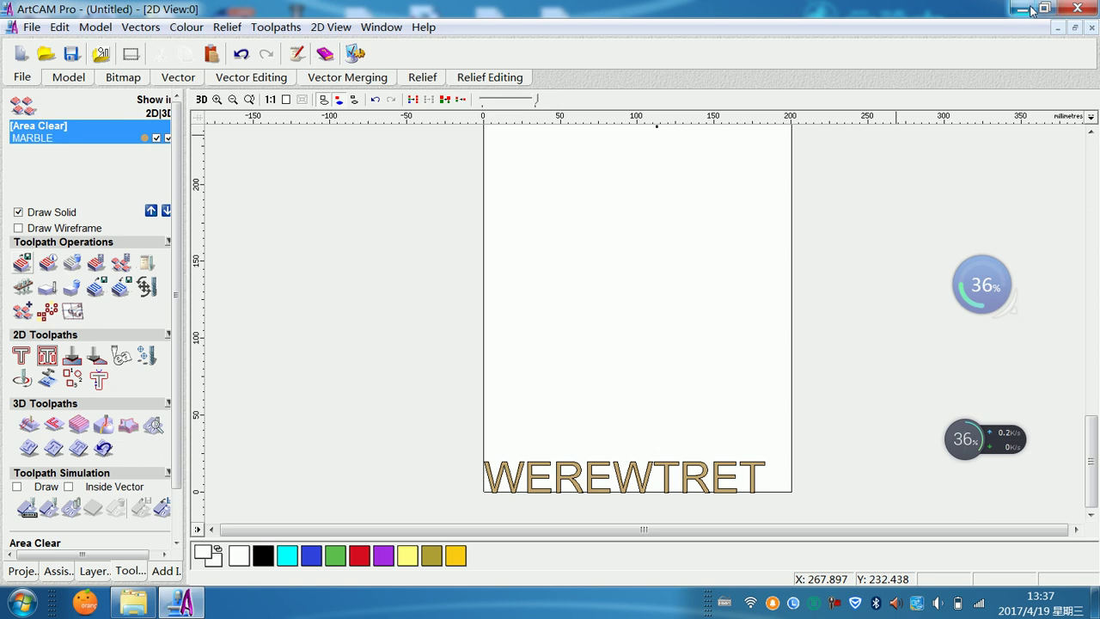
Step: Open the saved 11.mmg file from the desktop in Notepad (记事本) to examine its machining code
{"action": "left_click", "coordinate": [1022, 8]}
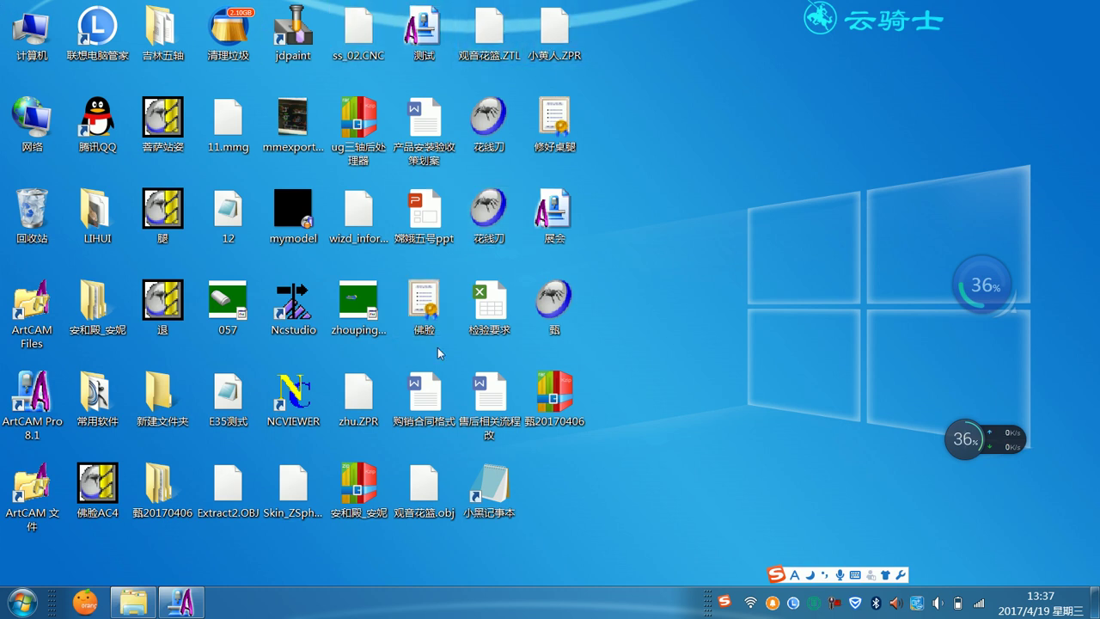
{"action": "right_click", "coordinate": [228, 136]}
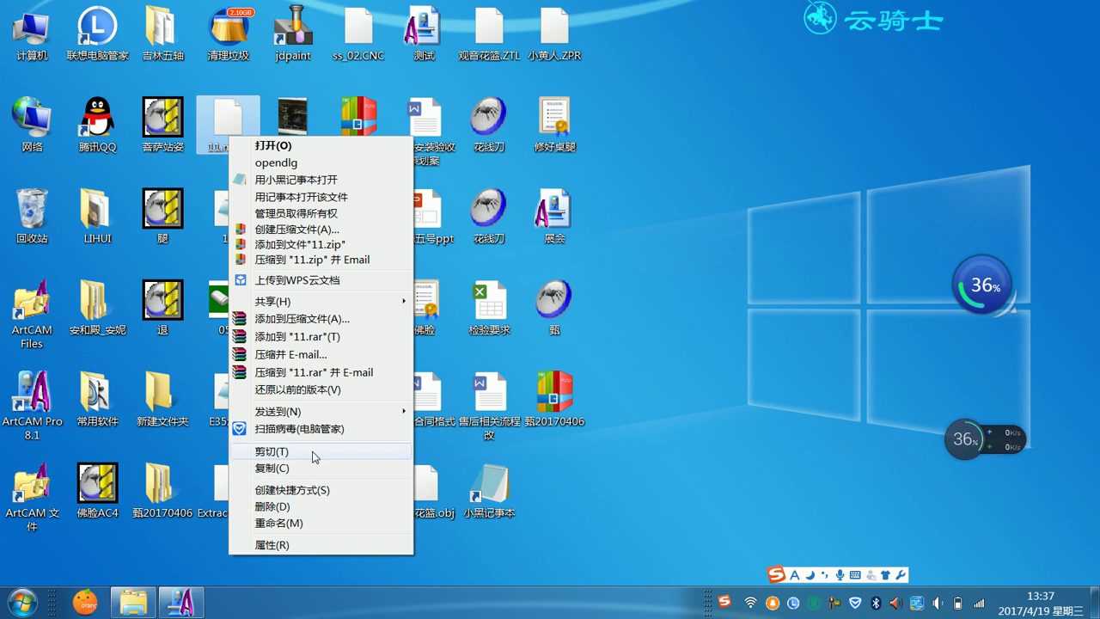
{"action": "left_click", "coordinate": [290, 149]}
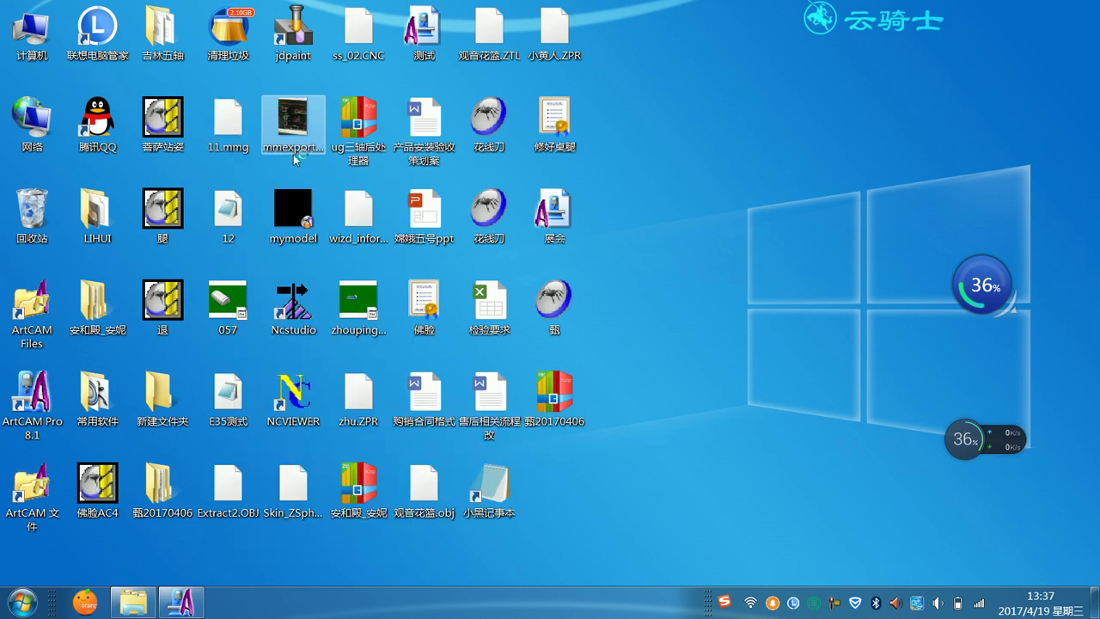
{"action": "left_click", "coordinate": [434, 344]}
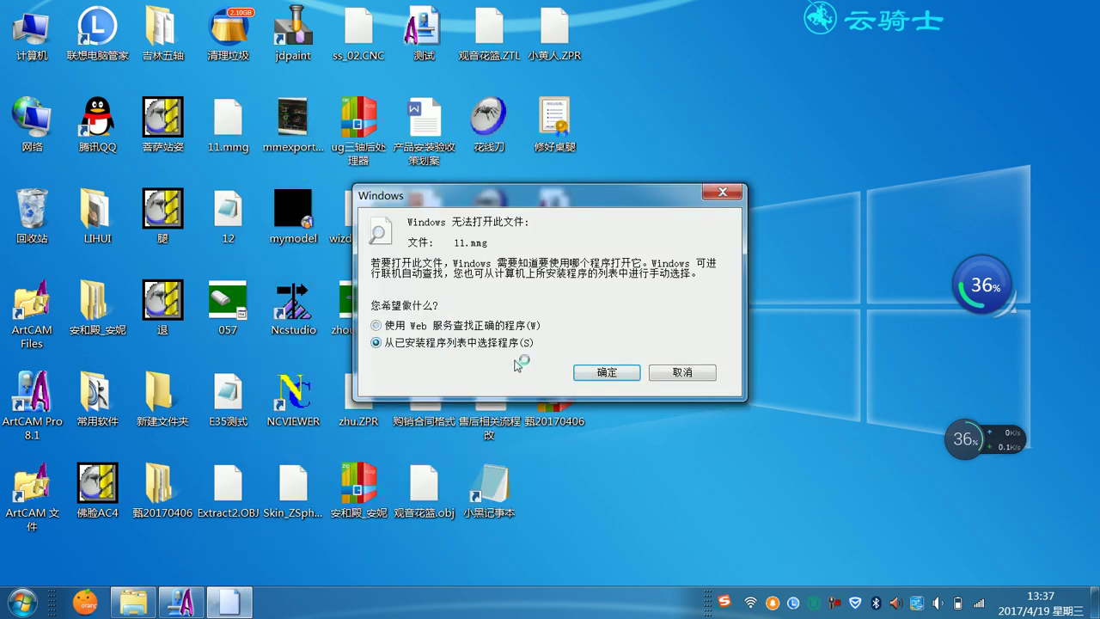
{"action": "left_click", "coordinate": [626, 377]}
{"action": "scroll", "coordinate": [442, 297], "scroll_direction": "down", "scroll_amount": 1}
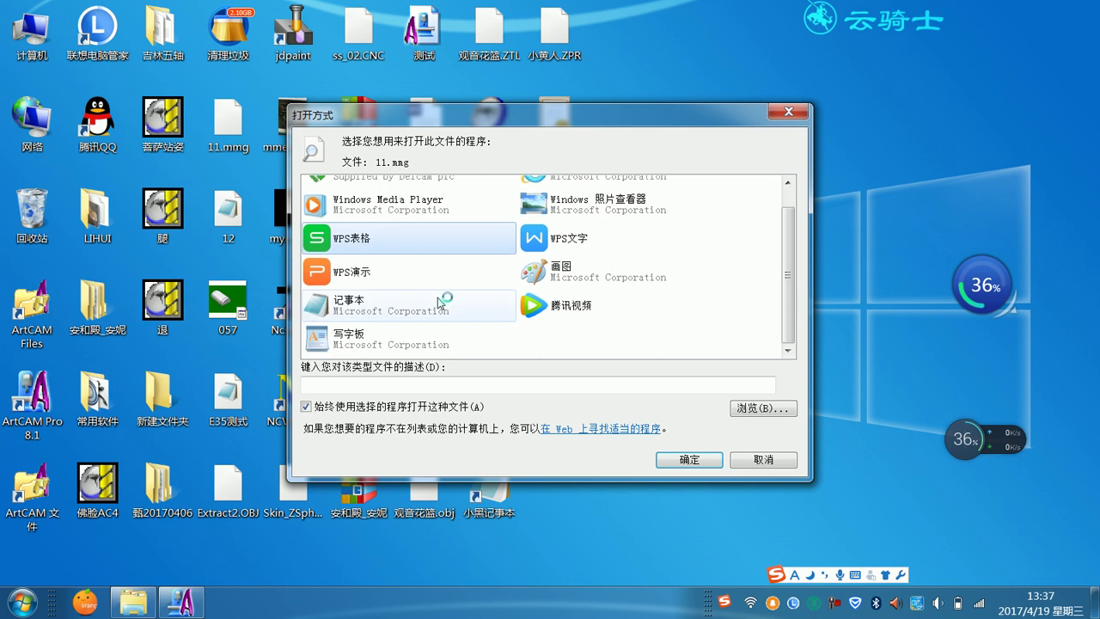
{"action": "double_click", "coordinate": [360, 316]}
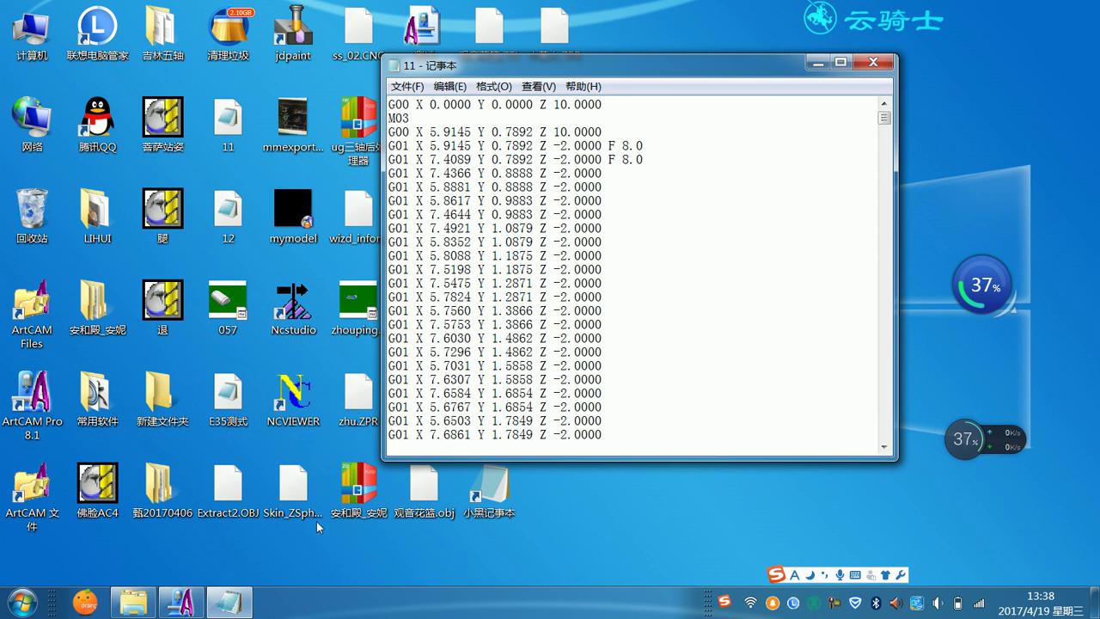
Step: Switch back to ArtCAM Pro and set up a toolpath simulation in the 3D view at Standard resolution with the default block dimensions
{"action": "left_click", "coordinate": [226, 600]}
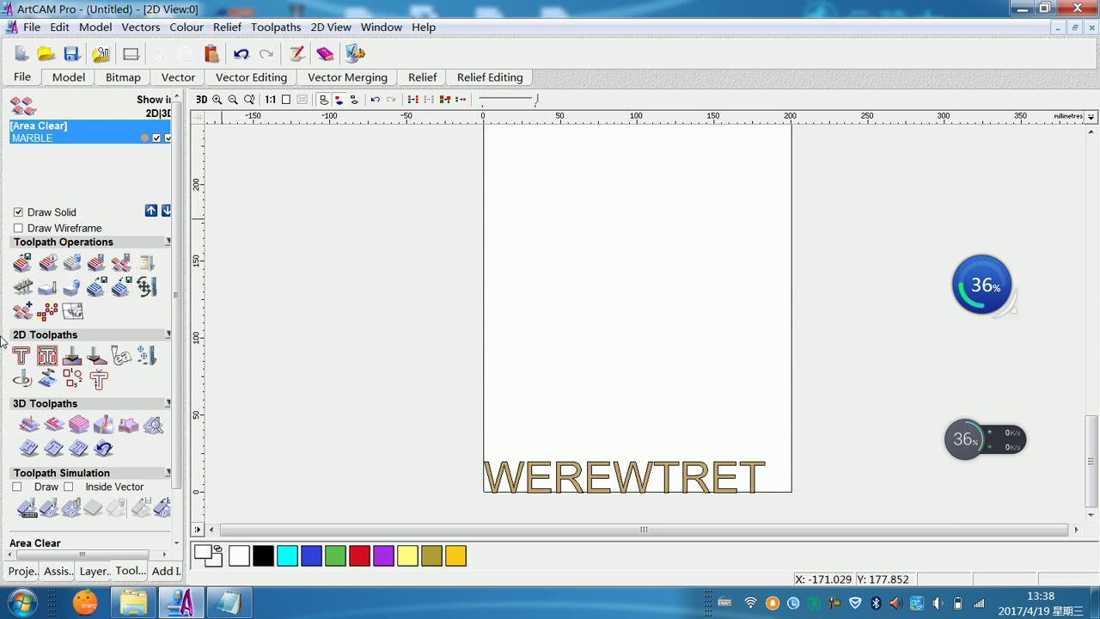
{"action": "left_click_drag", "start_coordinate": [180, 355], "coordinate": [172, 411]}
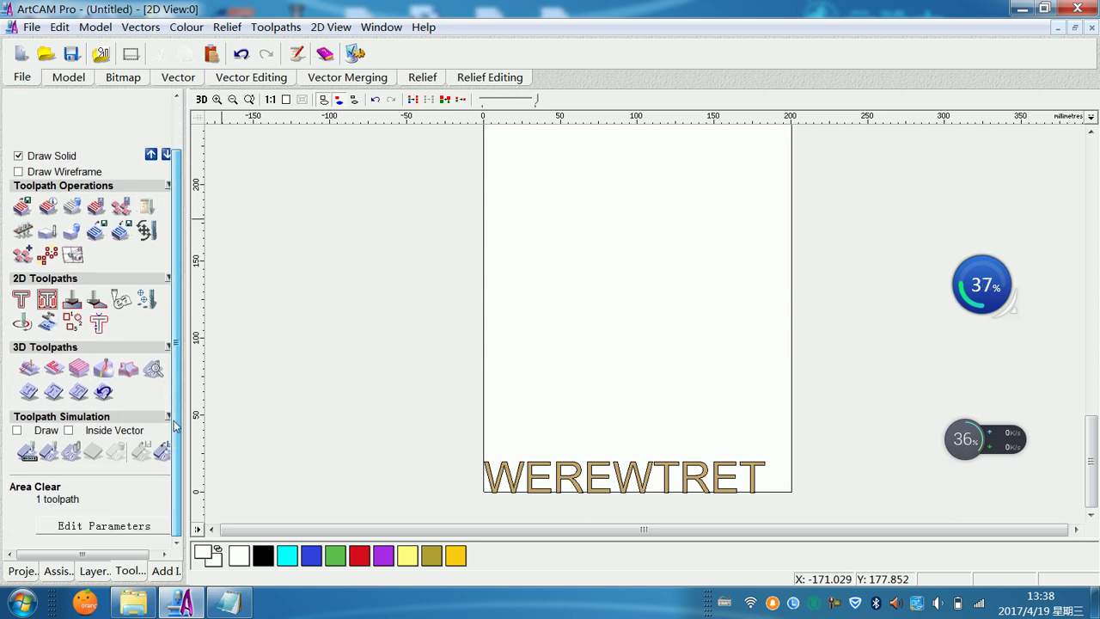
{"action": "left_click", "coordinate": [201, 100]}
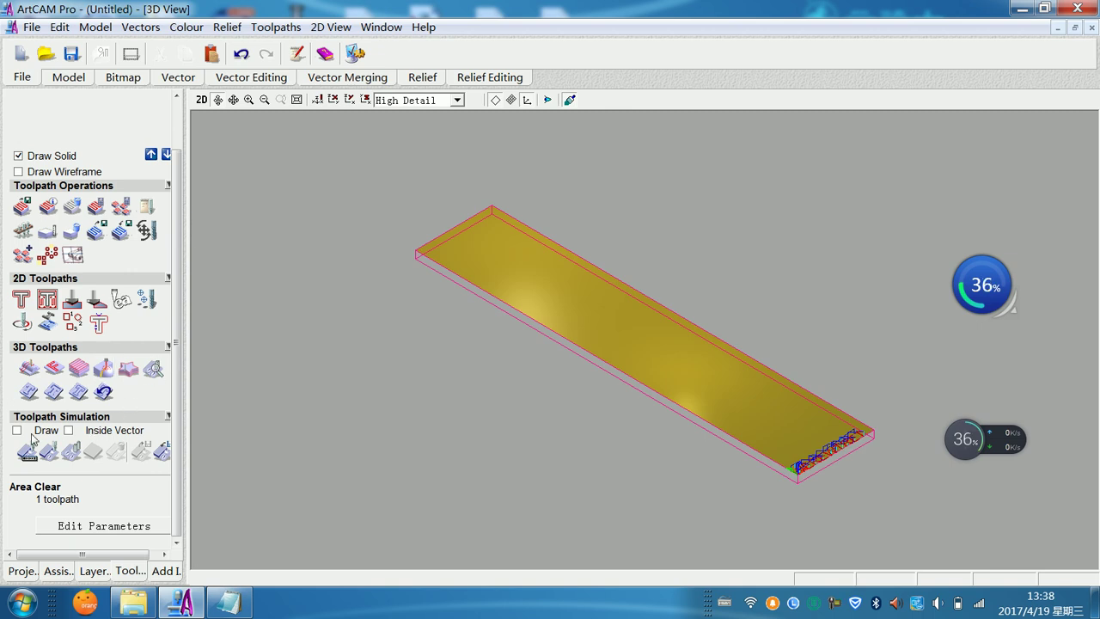
{"action": "left_click", "coordinate": [36, 455]}
{"action": "left_click_drag", "start_coordinate": [482, 171], "coordinate": [119, 139]}
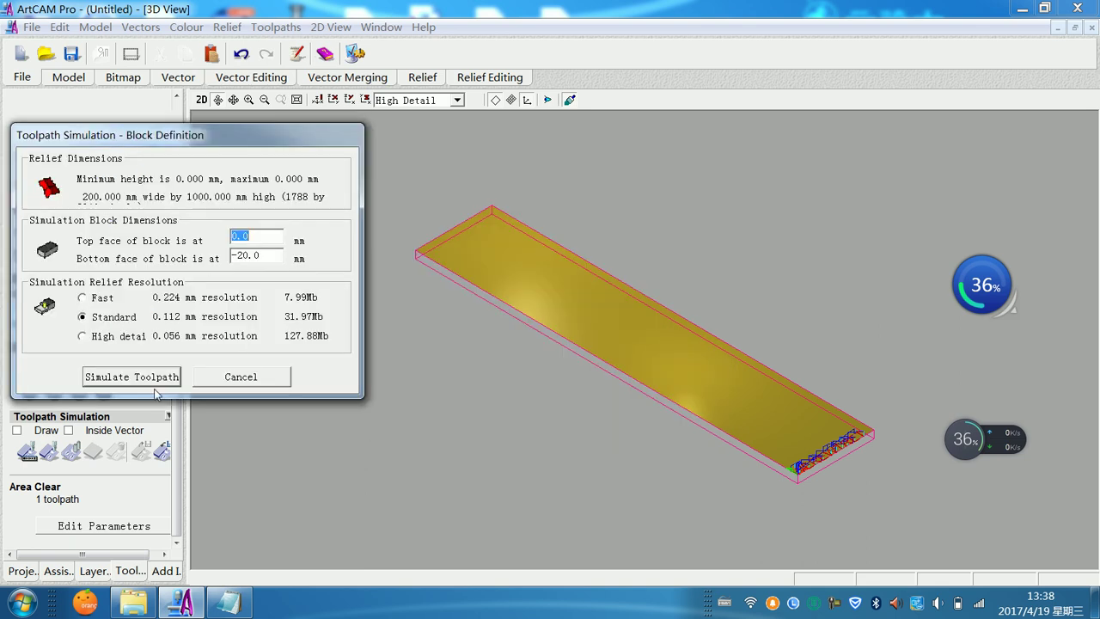
{"action": "left_click", "coordinate": [131, 377]}
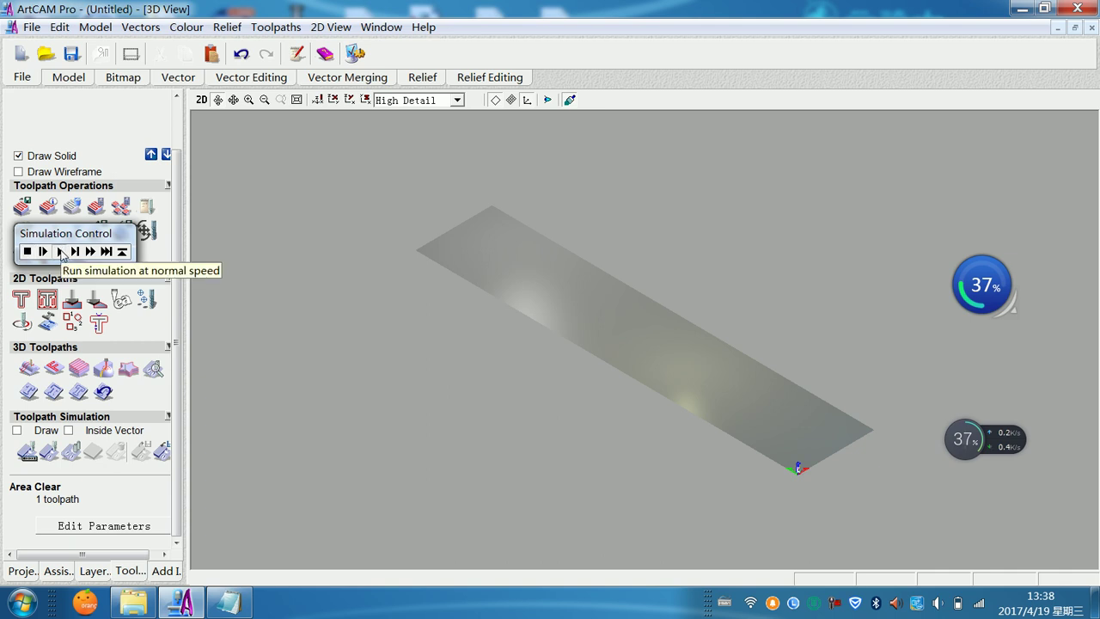
Step: Run the toolpath simulation at normal speed, decline abandoning it, watch the lettering being cut, and return to the 2D view
{"action": "left_click", "coordinate": [60, 251]}
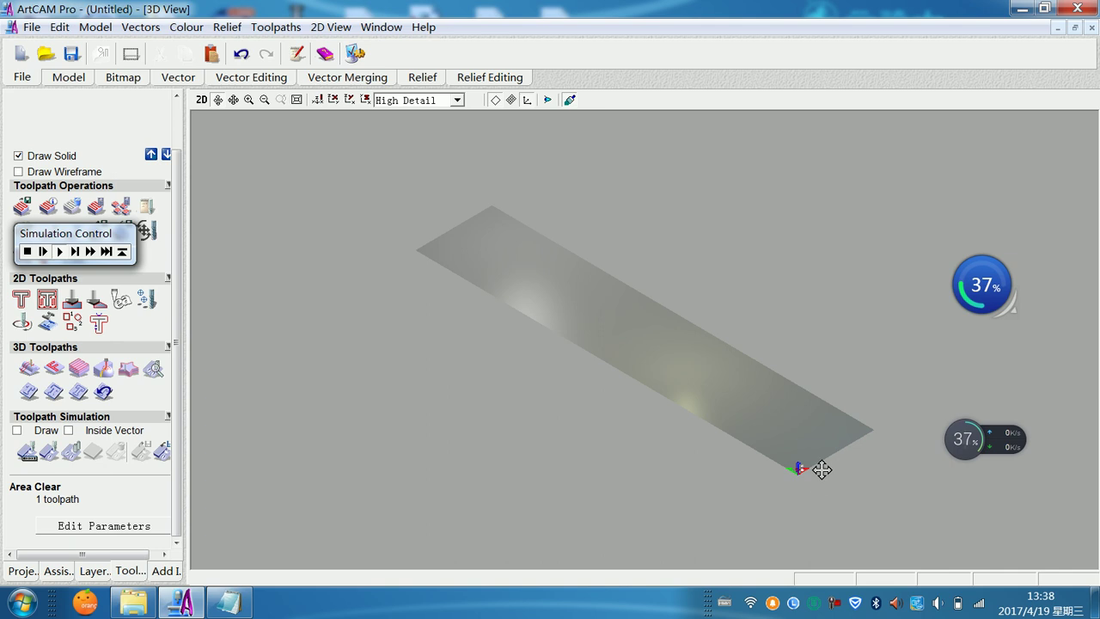
{"action": "left_click", "coordinate": [820, 469]}
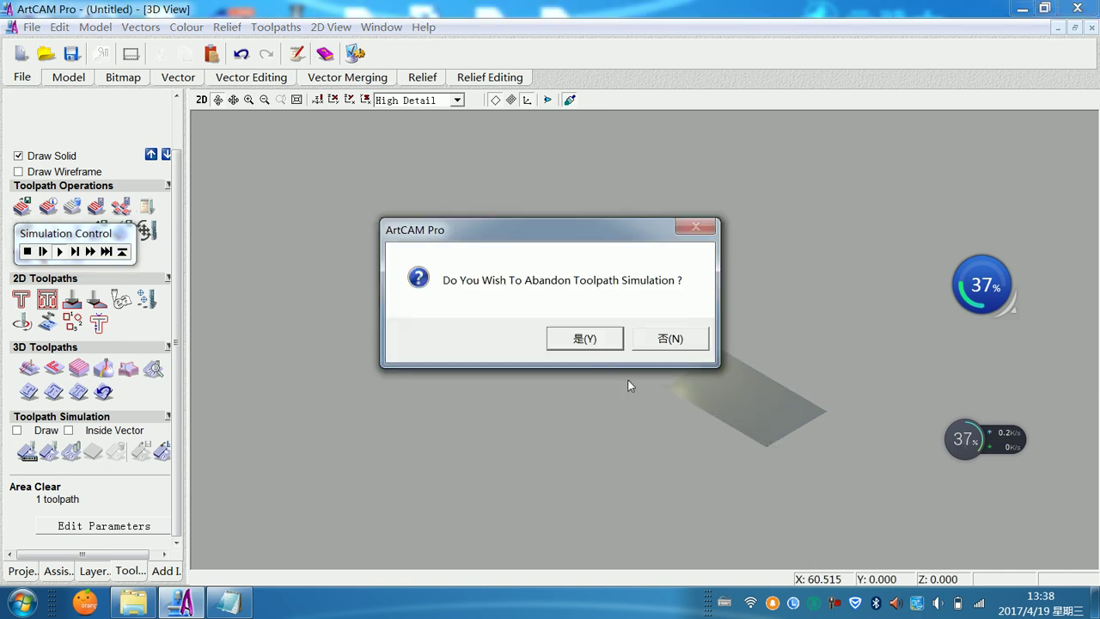
{"action": "left_click", "coordinate": [660, 341]}
{"action": "scroll", "coordinate": [748, 395], "scroll_direction": "down", "scroll_amount": 2}
{"action": "scroll", "coordinate": [754, 403], "scroll_direction": "up", "scroll_amount": 5}
{"action": "scroll", "coordinate": [800, 440], "scroll_direction": "down", "scroll_amount": 3}
{"action": "scroll", "coordinate": [803, 445], "scroll_direction": "up", "scroll_amount": 3}
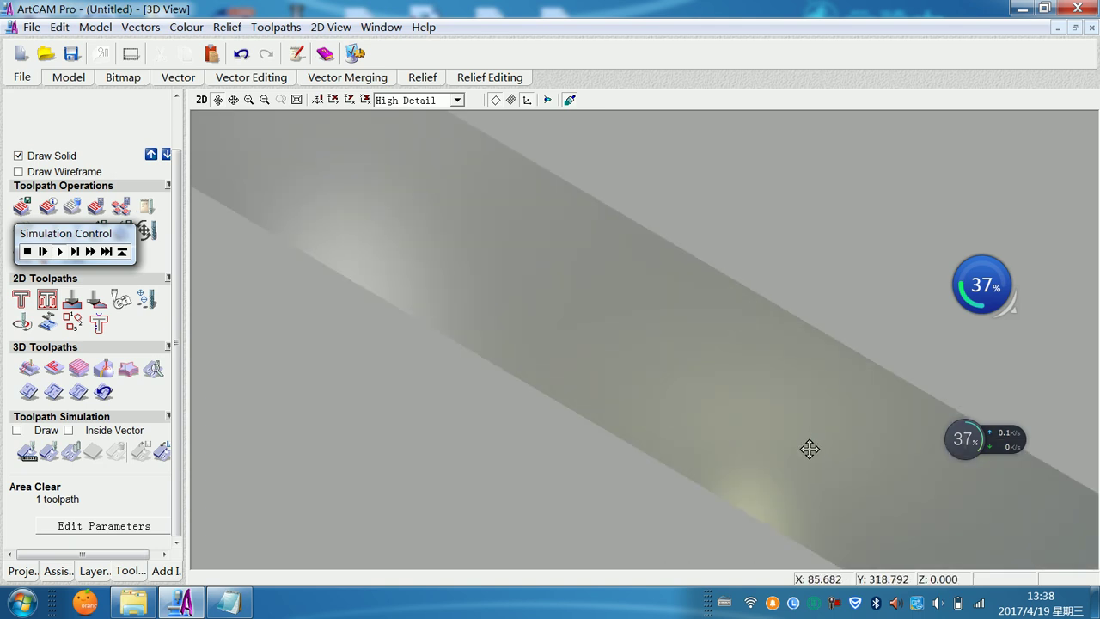
{"action": "left_click_drag", "start_coordinate": [811, 447], "coordinate": [712, 445]}
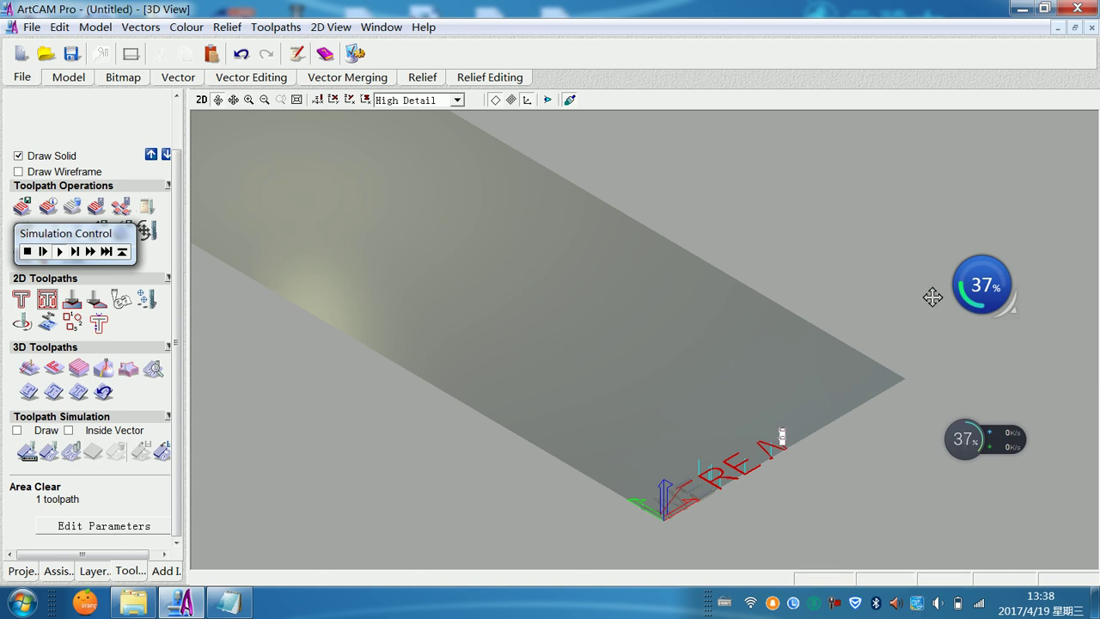
{"action": "left_click", "coordinate": [201, 100]}
{"action": "left_click", "coordinate": [835, 605]}
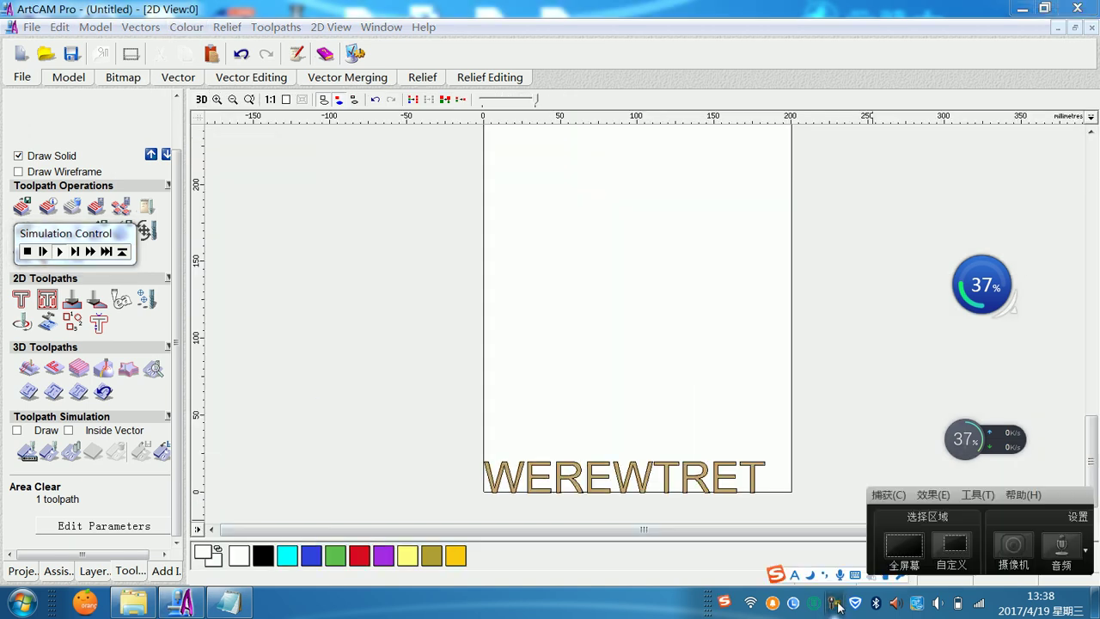